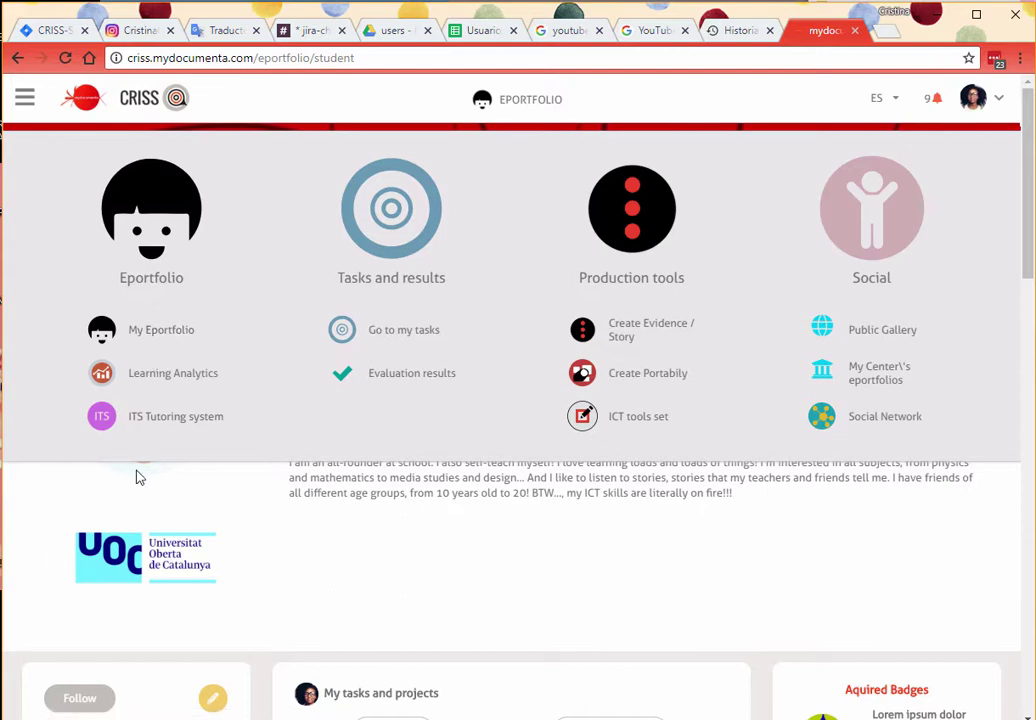
- Close the main menu and look over the student eportfolio's tasks, badges and project gallery
{"action": "left_click", "coordinate": [22, 96]}
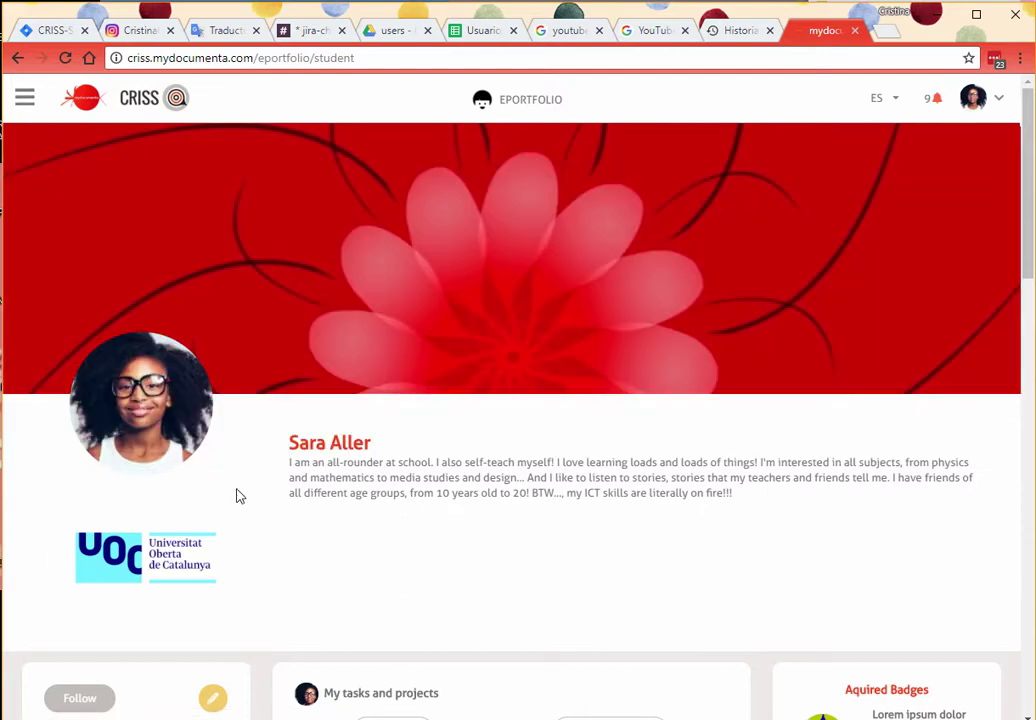
{"action": "scroll", "coordinate": [361, 490], "scroll_direction": "down", "scroll_amount": 4}
{"action": "scroll", "coordinate": [363, 497], "scroll_direction": "up", "scroll_amount": 1}
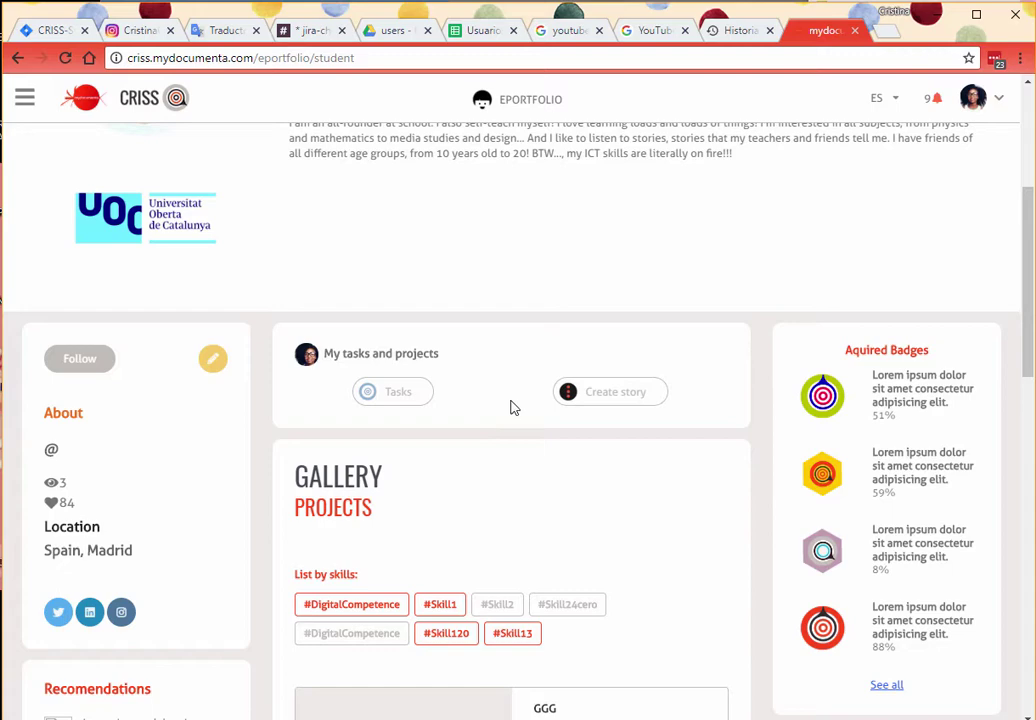
{"action": "scroll", "coordinate": [518, 419], "scroll_direction": "down", "scroll_amount": 3}
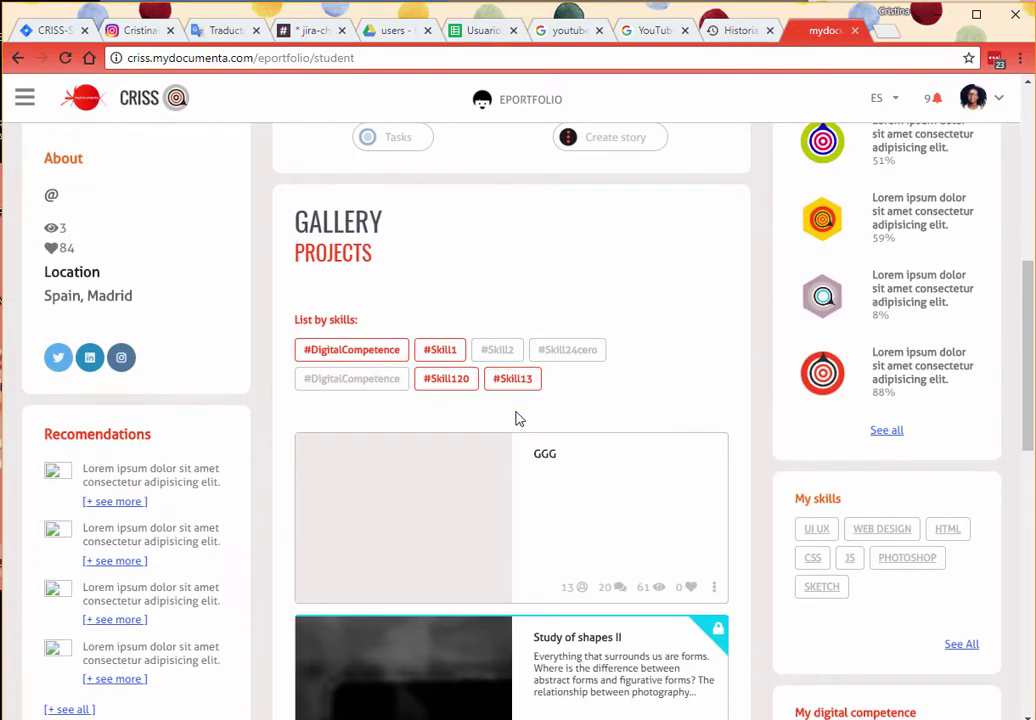
{"action": "scroll", "coordinate": [417, 350], "scroll_direction": "down", "scroll_amount": 1}
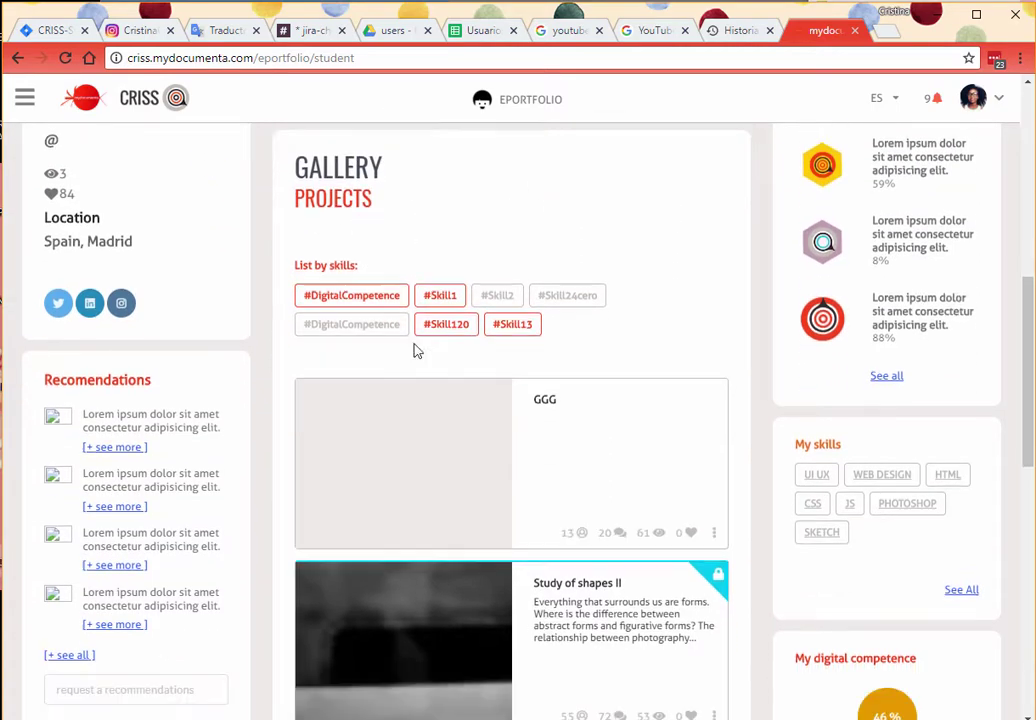
{"action": "scroll", "coordinate": [417, 355], "scroll_direction": "down", "scroll_amount": 5}
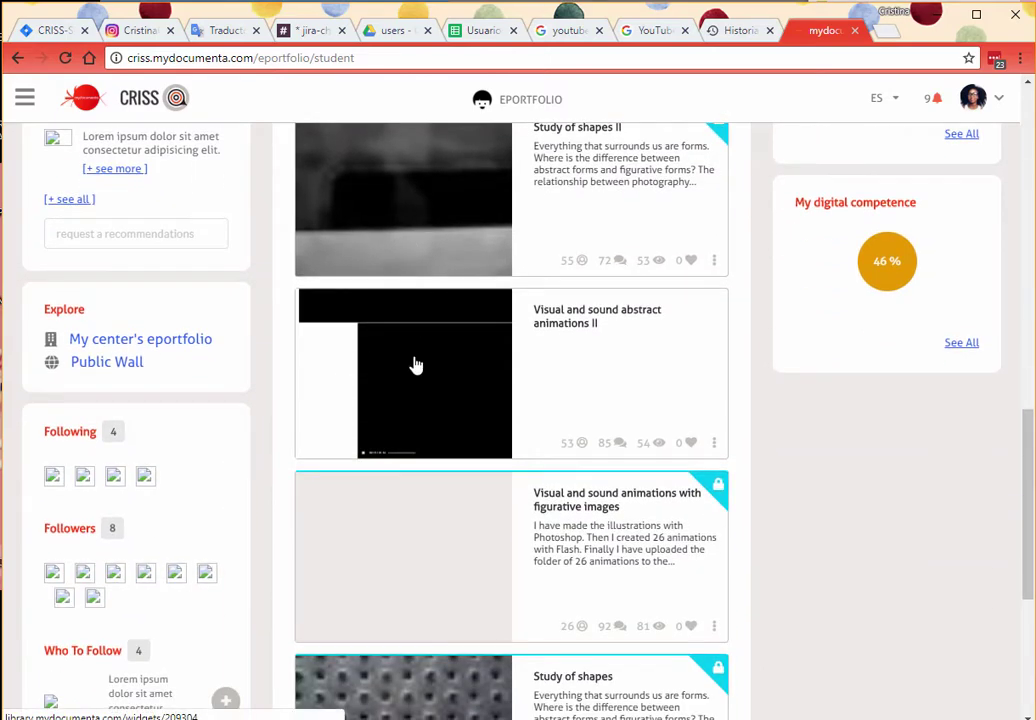
- View the available actions for the Study of shapes II project in the gallery, choosing none of them
{"action": "scroll", "coordinate": [416, 366], "scroll_direction": "down", "scroll_amount": 3}
{"action": "scroll", "coordinate": [416, 363], "scroll_direction": "up", "scroll_amount": 6}
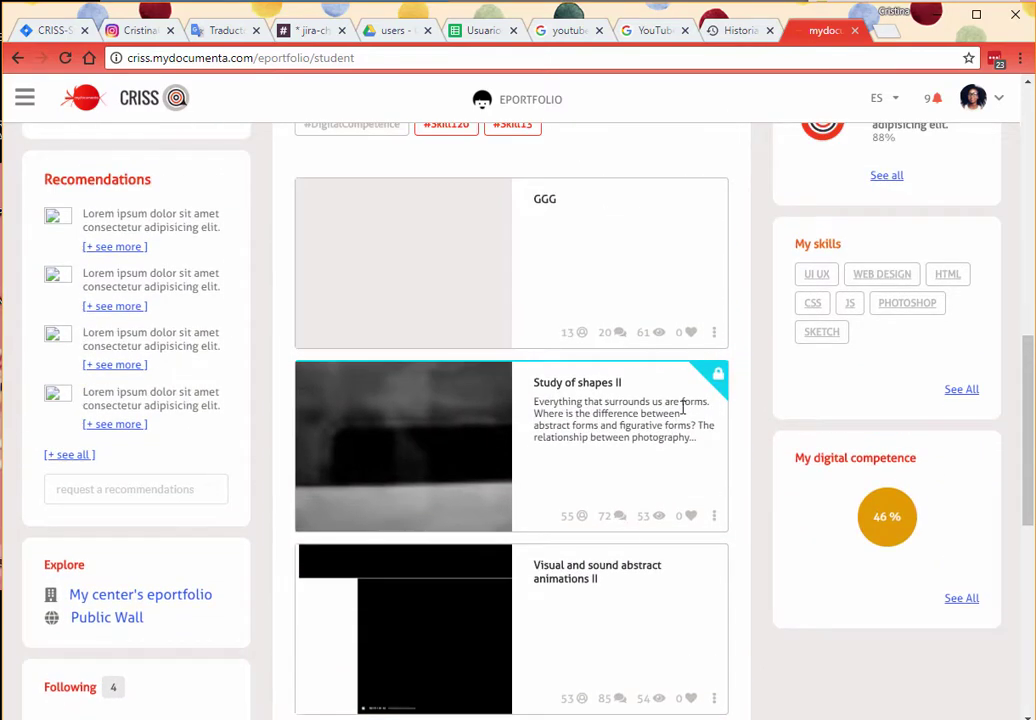
{"action": "left_click", "coordinate": [714, 517]}
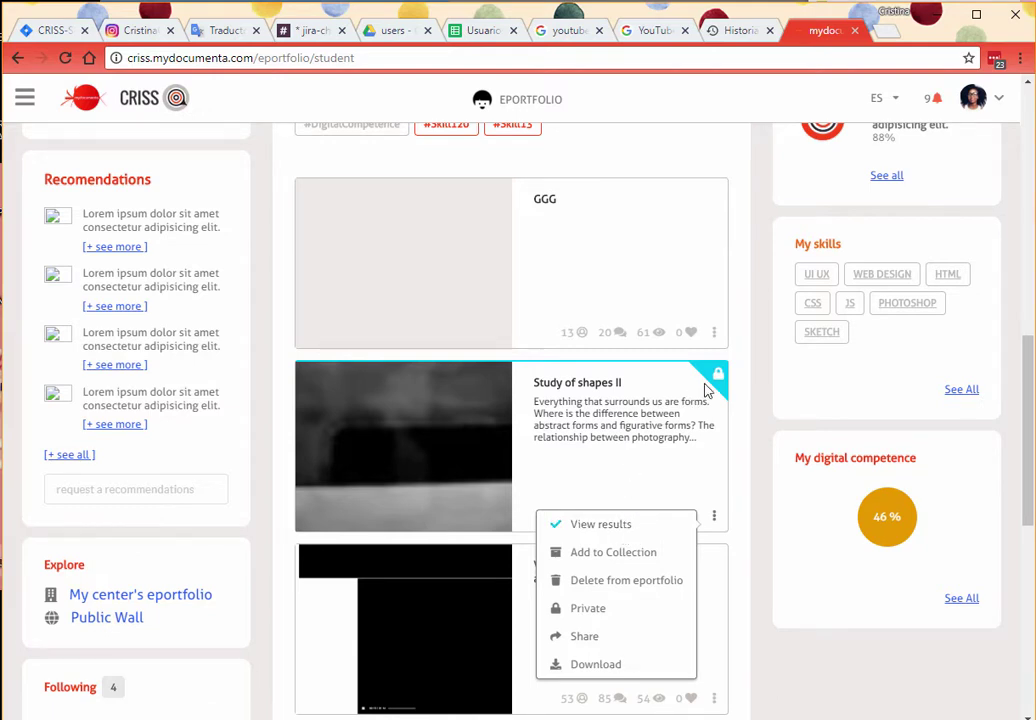
{"action": "left_click", "coordinate": [267, 468]}
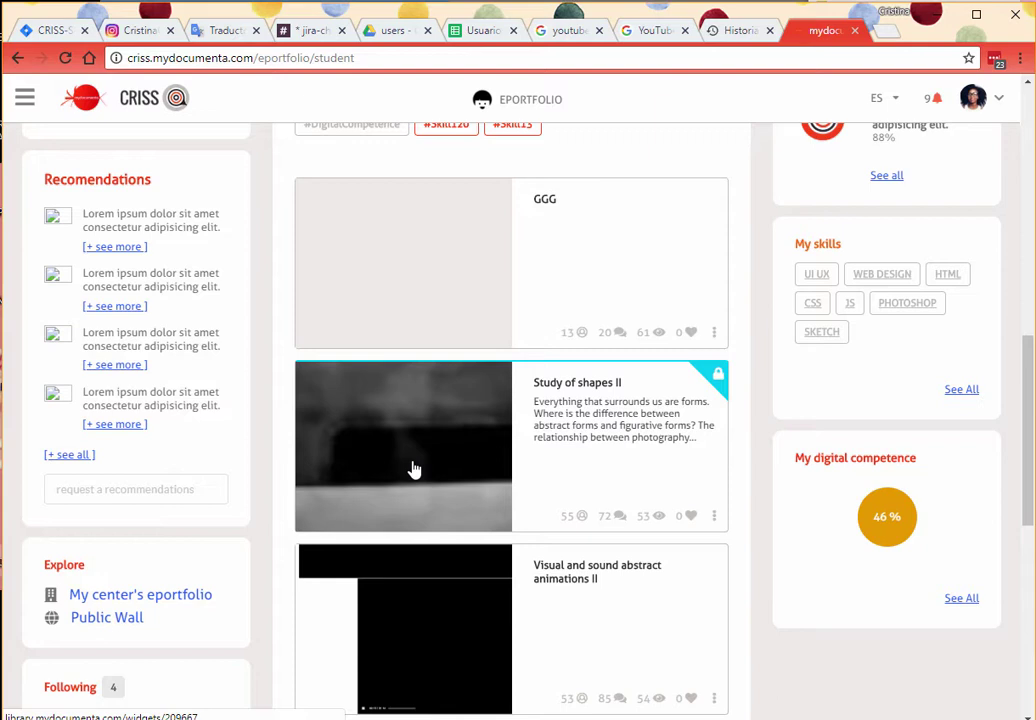
- Open the "Portraits around the bar counter." project from the gallery, view its page and return to the eportfolio
{"action": "scroll", "coordinate": [415, 470], "scroll_direction": "down", "scroll_amount": 3}
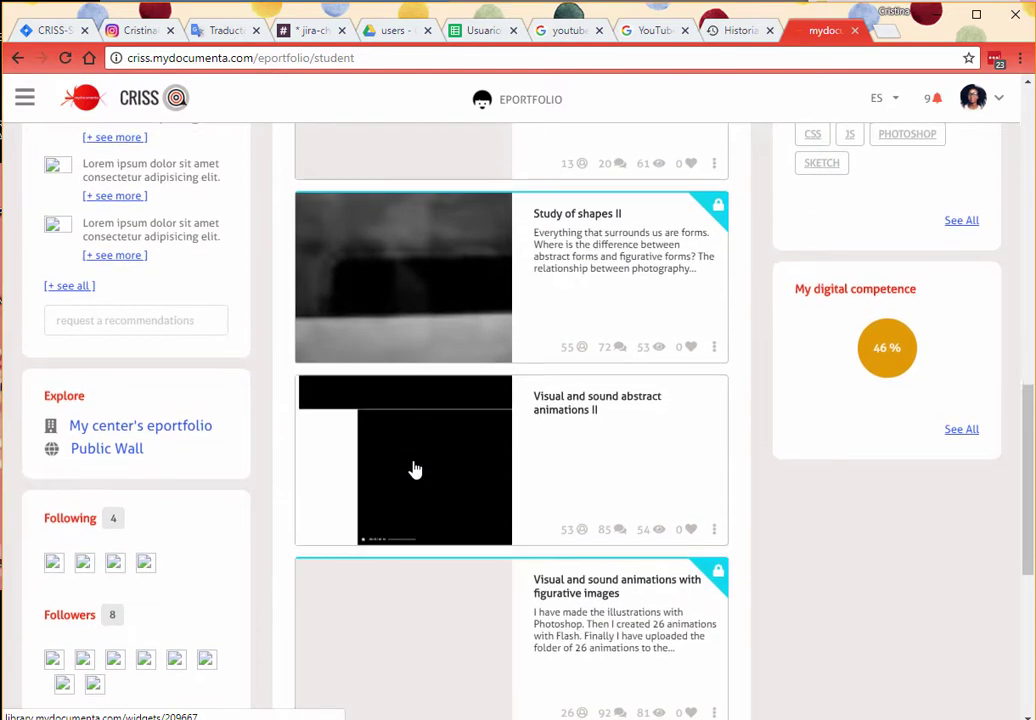
{"action": "scroll", "coordinate": [455, 331], "scroll_direction": "up", "scroll_amount": 6}
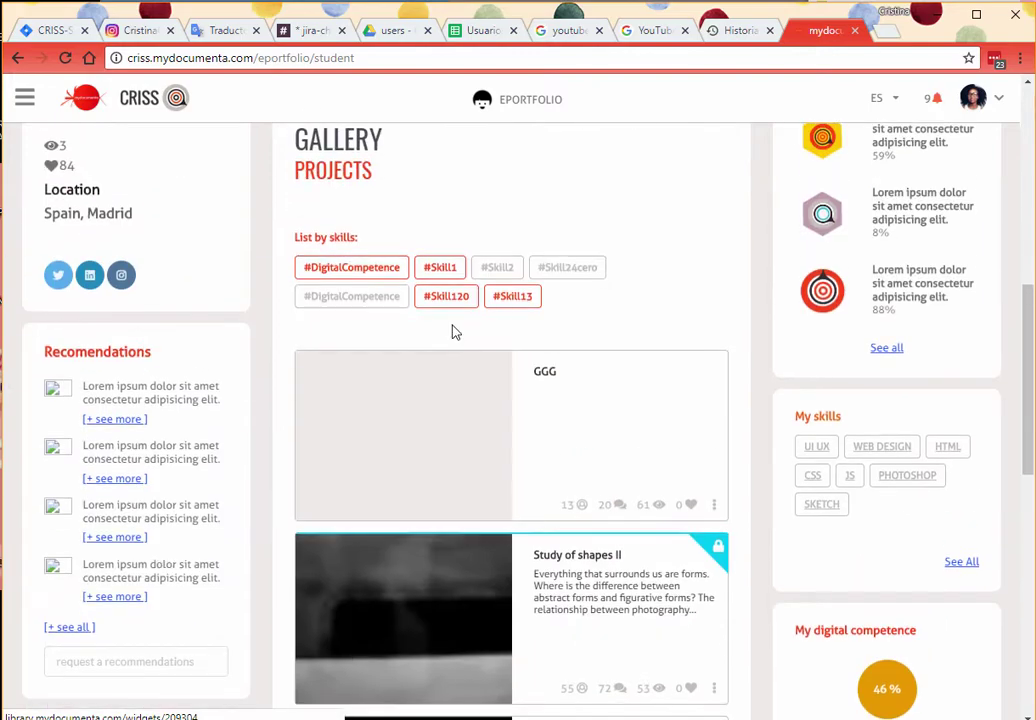
{"action": "scroll", "coordinate": [453, 430], "scroll_direction": "down", "scroll_amount": 8}
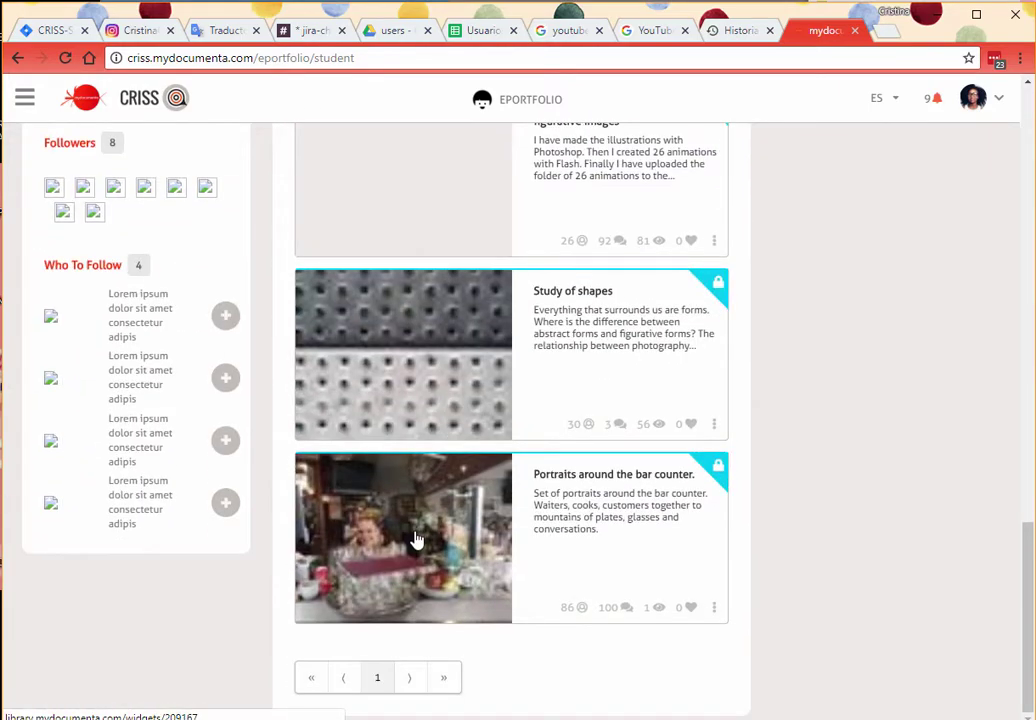
{"action": "left_click", "coordinate": [417, 540]}
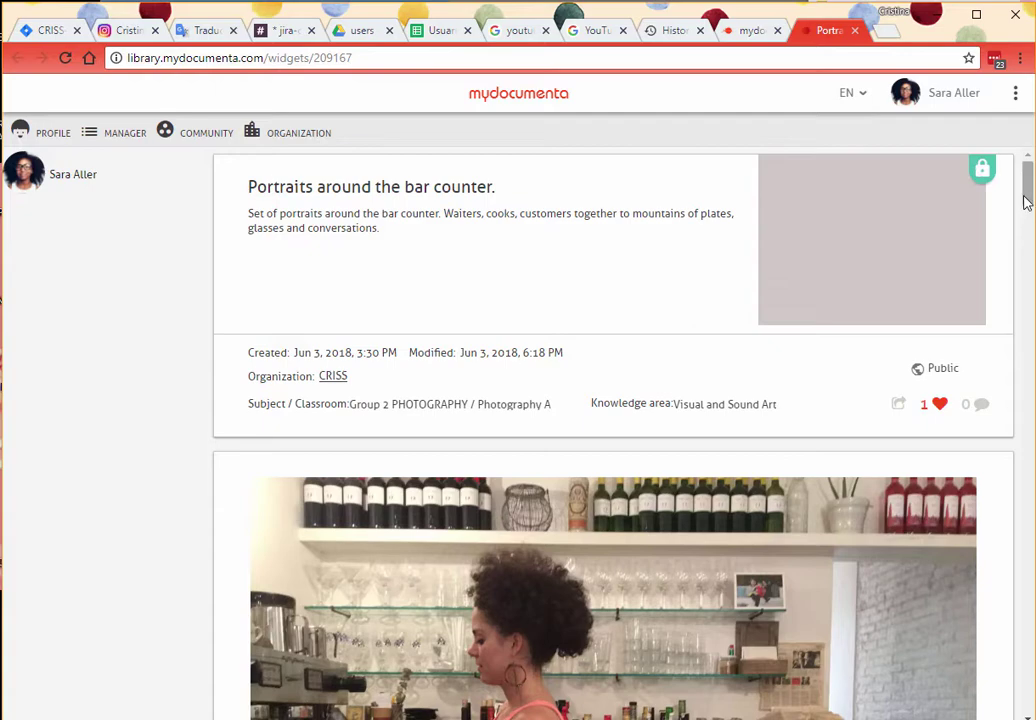
{"action": "left_click_drag", "start_coordinate": [1024, 197], "coordinate": [1028, 165]}
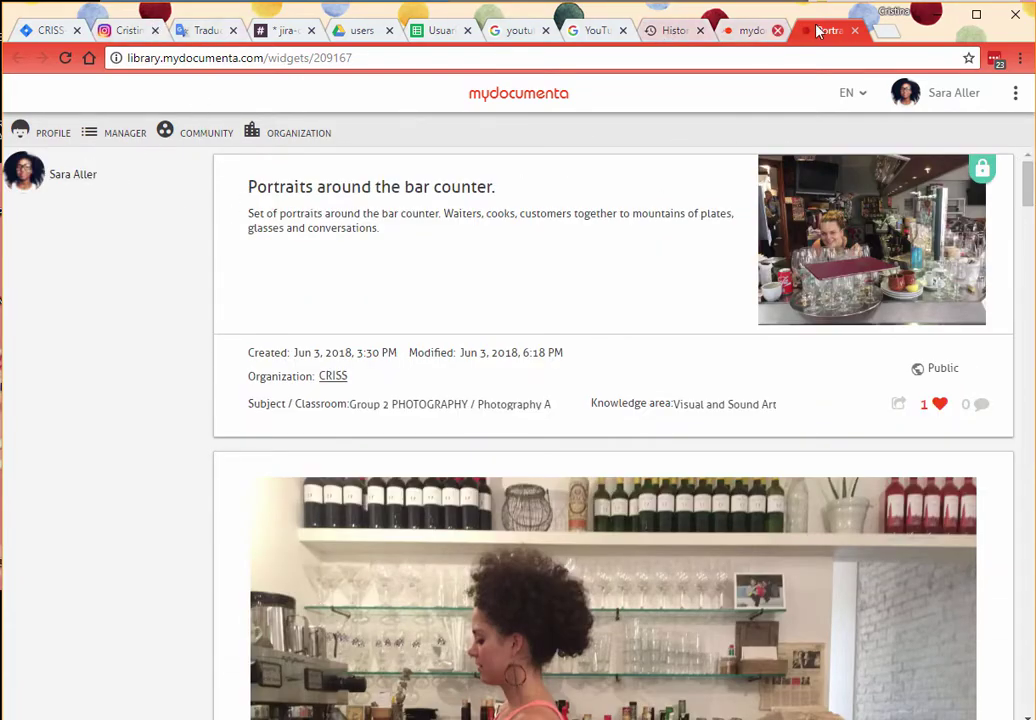
{"action": "left_click", "coordinate": [858, 32]}
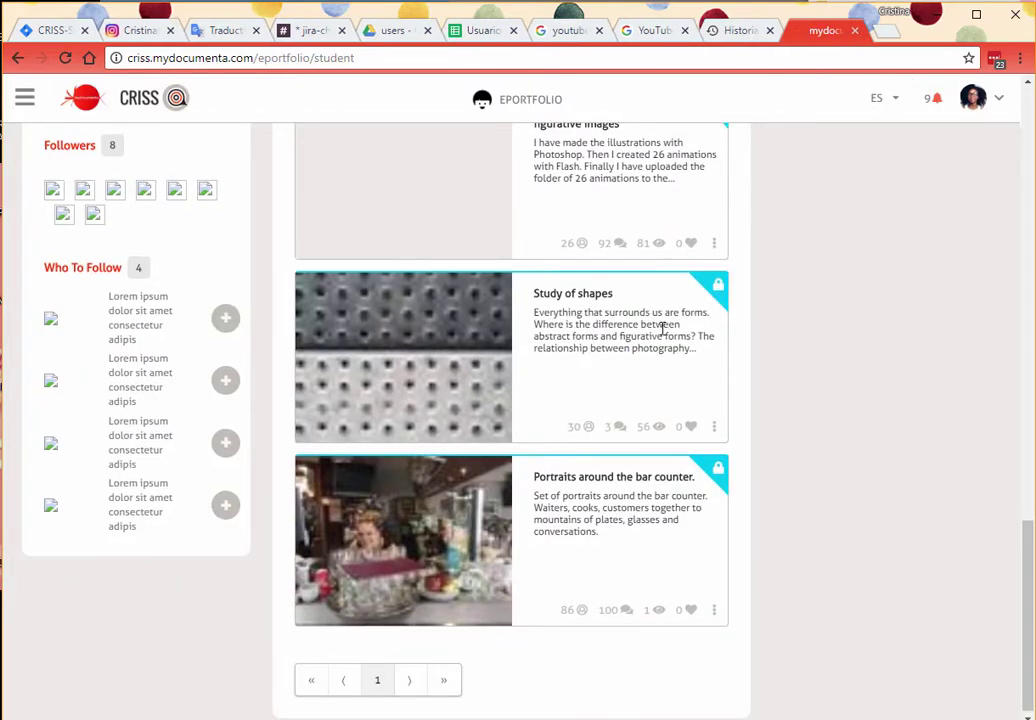
- Examine the eportfolio's profile description, About details, acquired badges, skills and digital competence sections
{"action": "scroll", "coordinate": [662, 330], "scroll_direction": "up", "scroll_amount": 10}
{"action": "scroll", "coordinate": [185, 544], "scroll_direction": "down", "scroll_amount": 3}
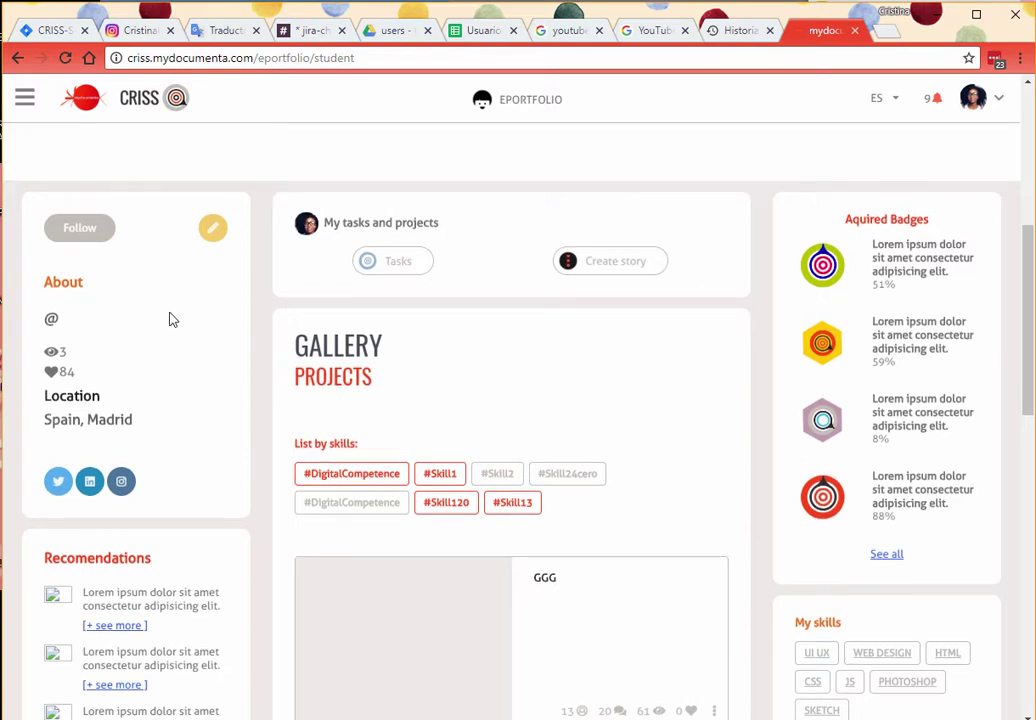
{"action": "scroll", "coordinate": [171, 317], "scroll_direction": "up", "scroll_amount": 3}
{"action": "scroll", "coordinate": [124, 587], "scroll_direction": "down", "scroll_amount": 2}
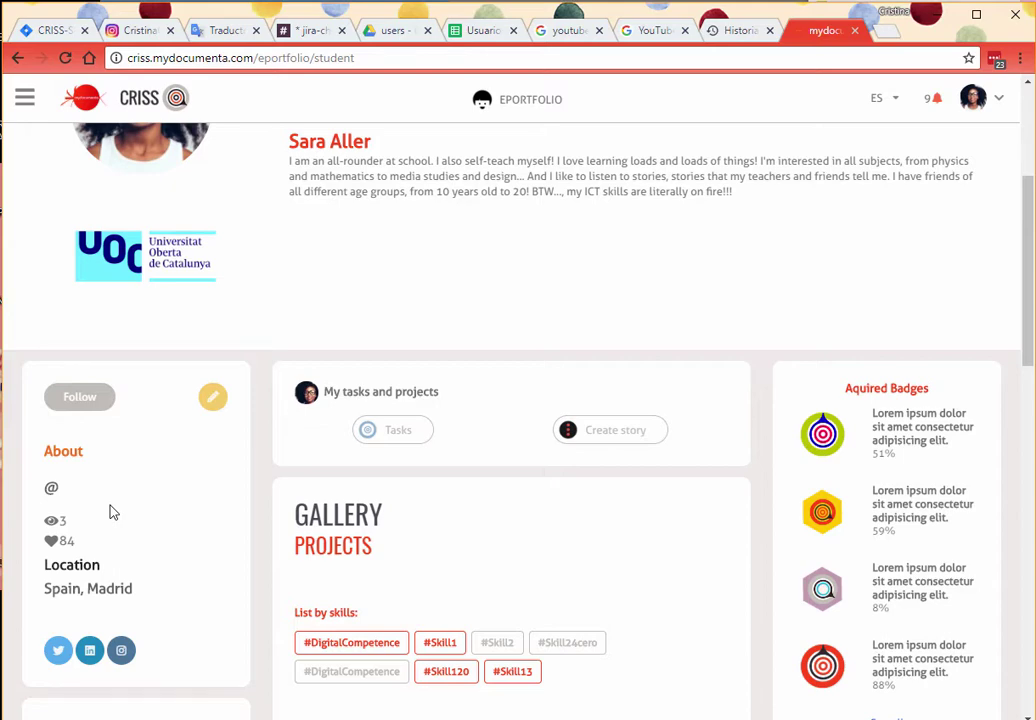
{"action": "scroll", "coordinate": [109, 509], "scroll_direction": "up", "scroll_amount": 3}
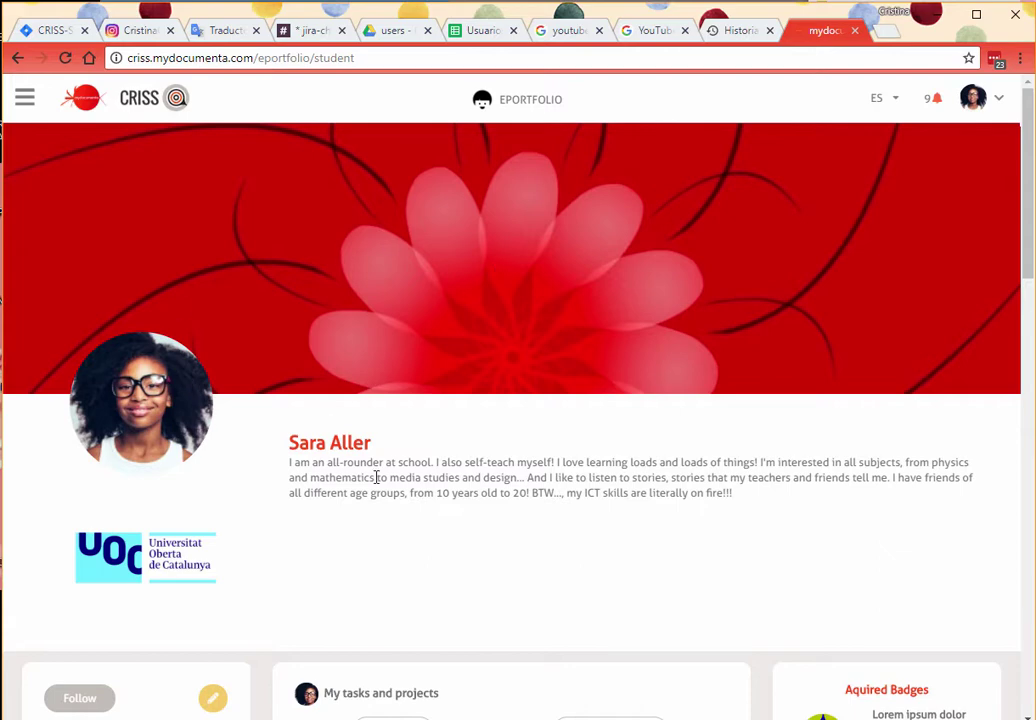
{"action": "scroll", "coordinate": [416, 474], "scroll_direction": "down", "scroll_amount": 2}
{"action": "scroll", "coordinate": [418, 482], "scroll_direction": "down", "scroll_amount": 3}
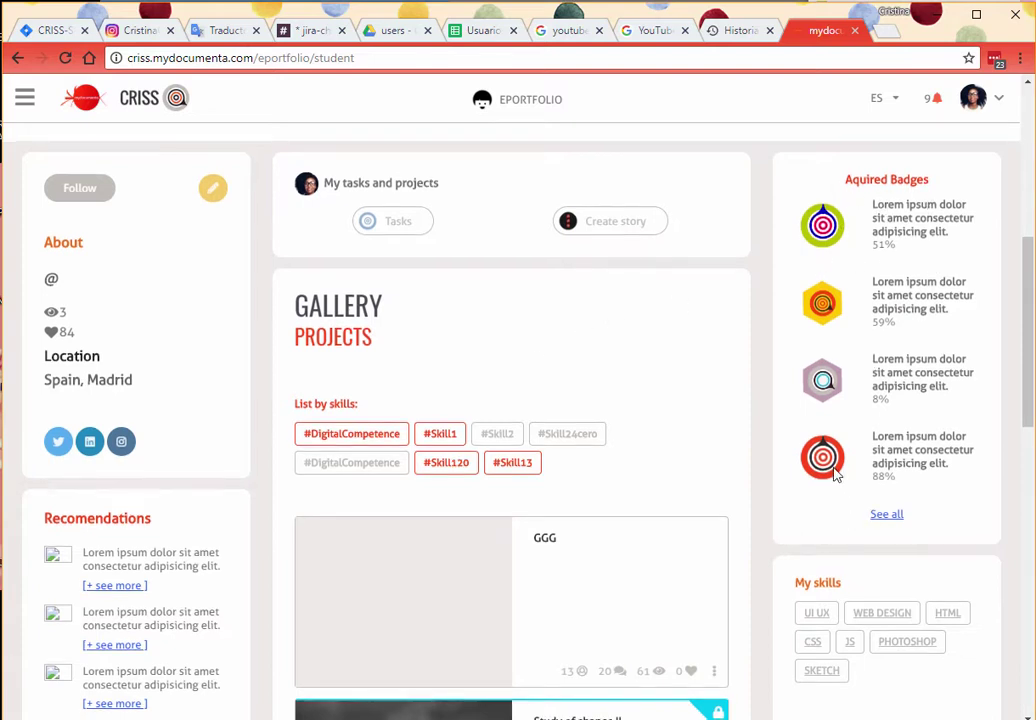
{"action": "scroll", "coordinate": [835, 475], "scroll_direction": "down", "scroll_amount": 3}
{"action": "scroll", "coordinate": [837, 472], "scroll_direction": "up", "scroll_amount": 2}
{"action": "scroll", "coordinate": [836, 474], "scroll_direction": "down", "scroll_amount": 2}
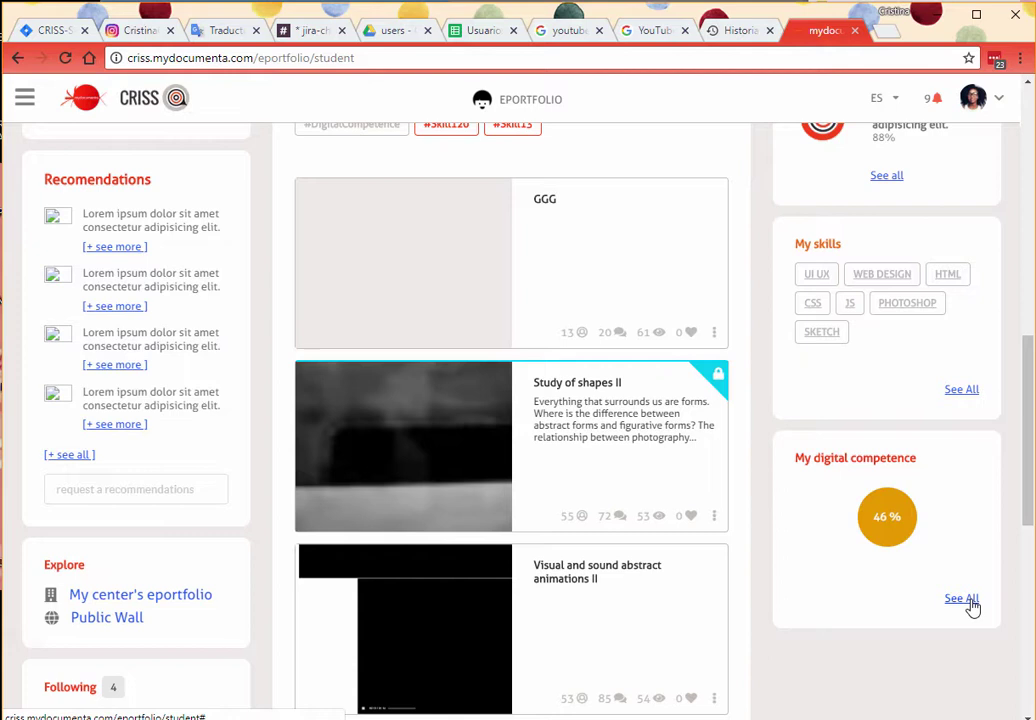
- Review the eportfolio's recommendations, Explore links, and the Following, Followers and Who To Follow lists
{"action": "scroll", "coordinate": [238, 266], "scroll_direction": "up", "scroll_amount": 3}
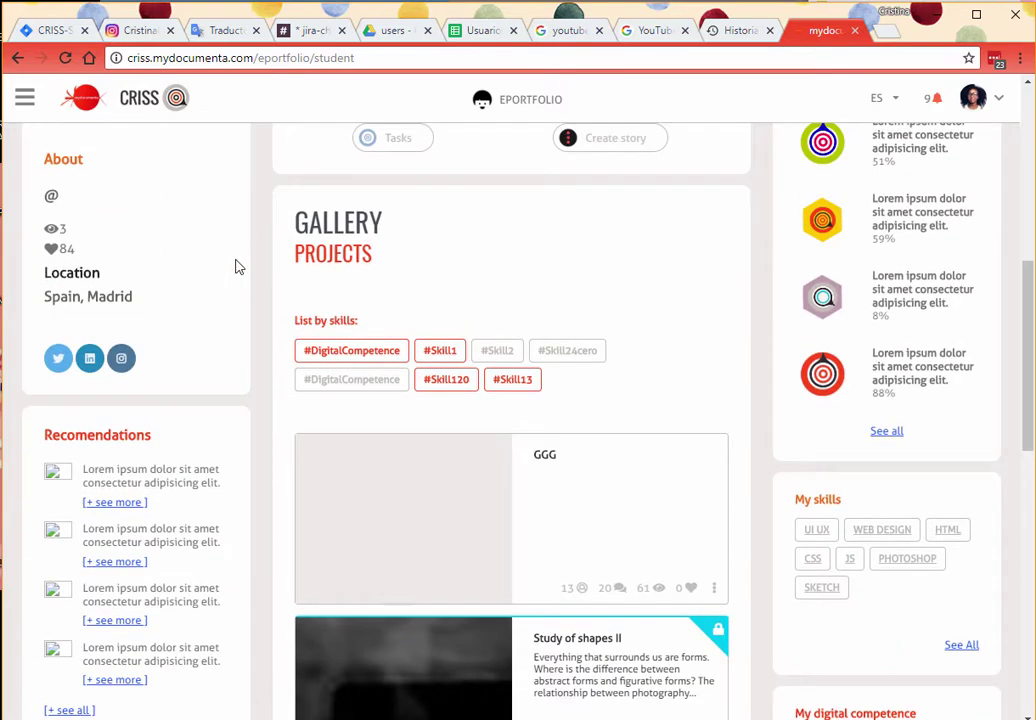
{"action": "scroll", "coordinate": [234, 270], "scroll_direction": "up", "scroll_amount": 5}
{"action": "scroll", "coordinate": [208, 328], "scroll_direction": "down", "scroll_amount": 8}
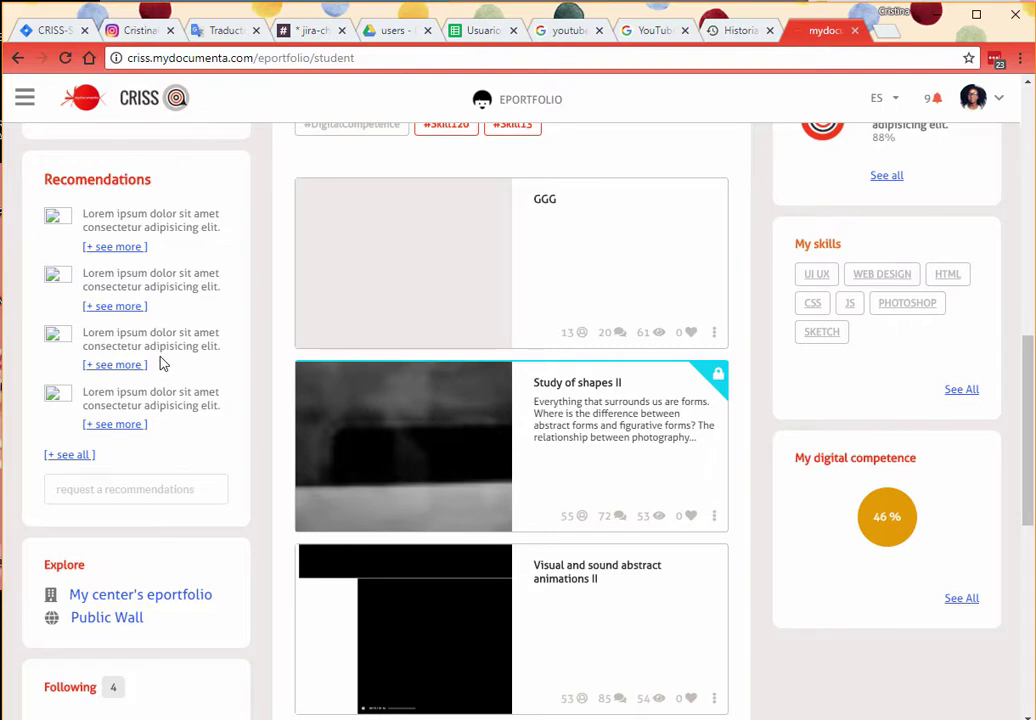
{"action": "scroll", "coordinate": [160, 363], "scroll_direction": "down", "scroll_amount": 3}
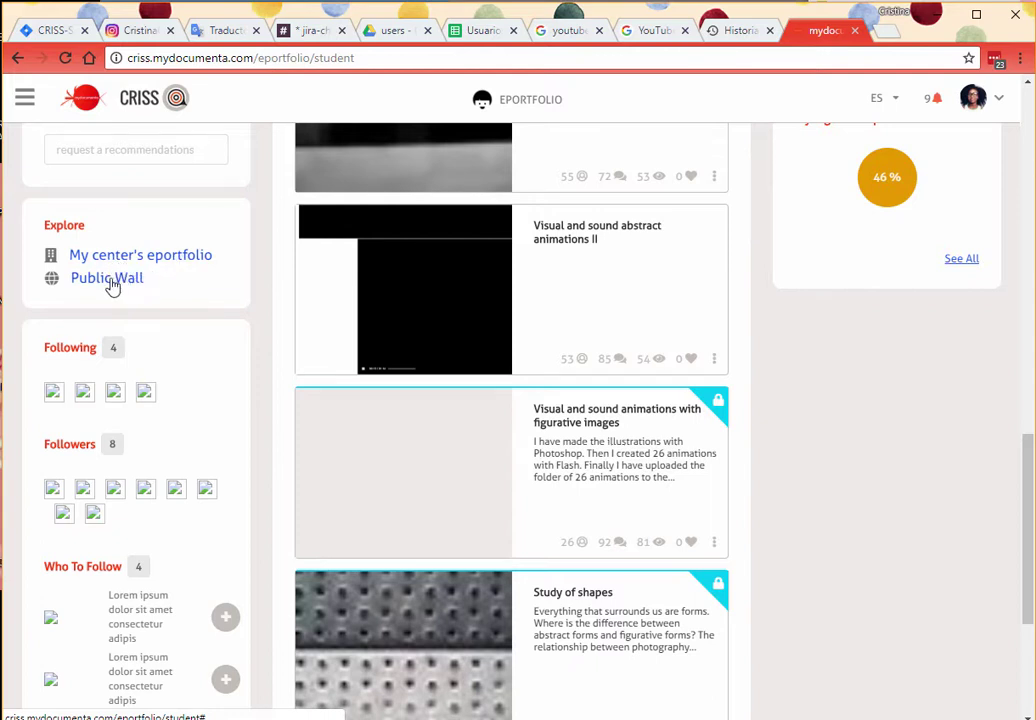
{"action": "scroll", "coordinate": [120, 287], "scroll_direction": "down", "scroll_amount": 3}
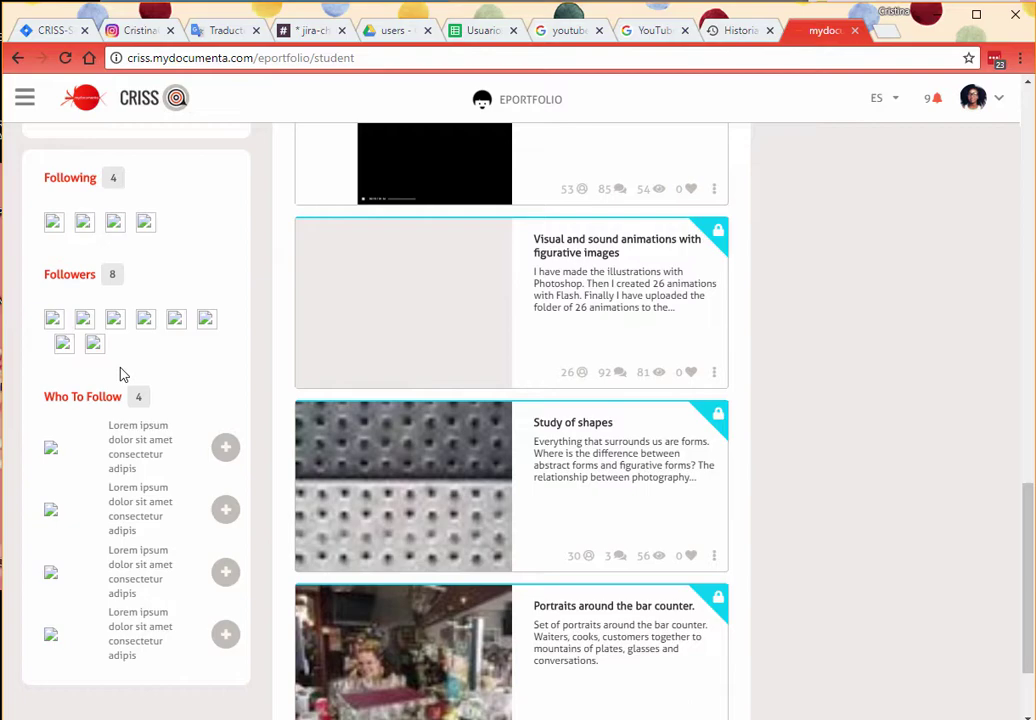
{"action": "scroll", "coordinate": [121, 374], "scroll_direction": "up", "scroll_amount": 15}
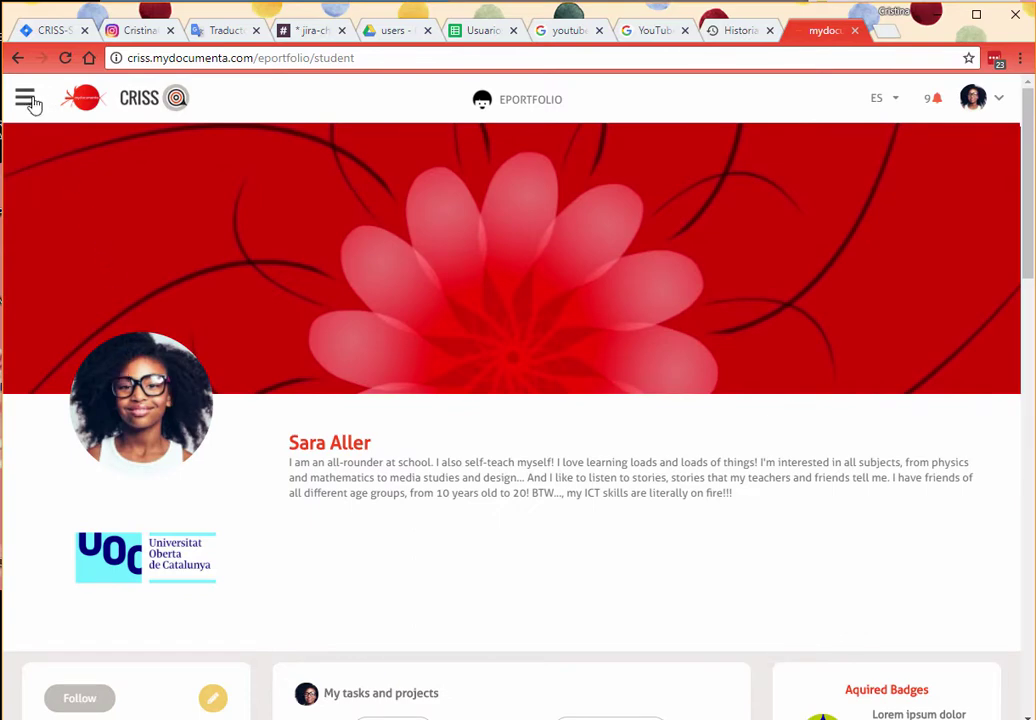
- Check the student's notifications about evaluations and close the list
{"action": "scroll", "coordinate": [333, 562], "scroll_direction": "down", "scroll_amount": 3}
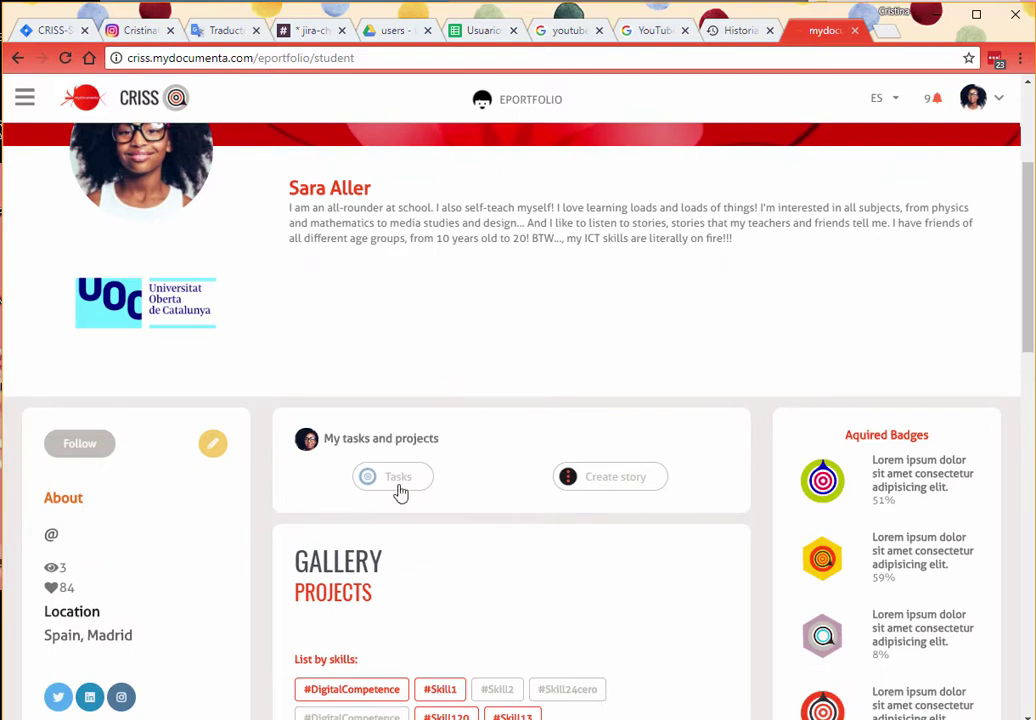
{"action": "scroll", "coordinate": [930, 192], "scroll_direction": "up", "scroll_amount": 3}
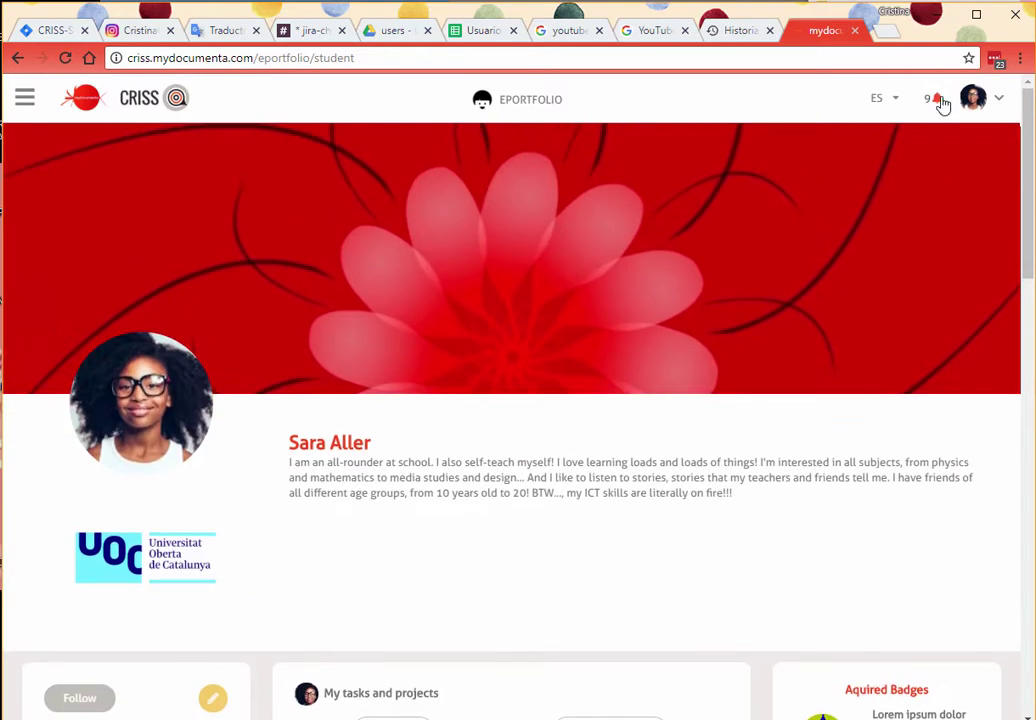
{"action": "left_click", "coordinate": [938, 101]}
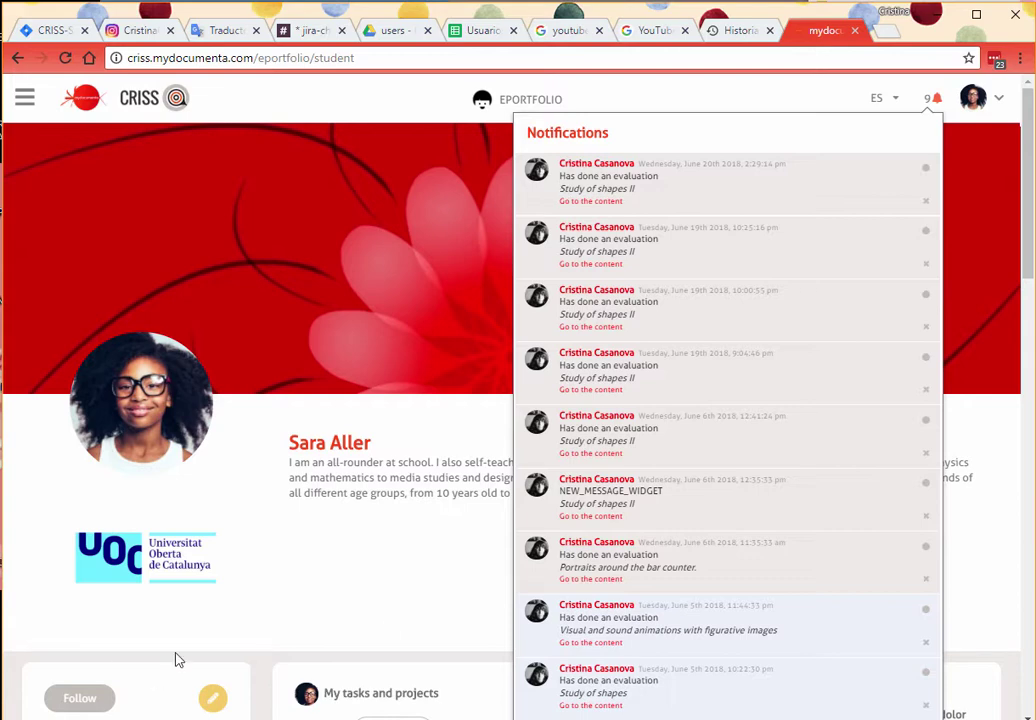
{"action": "left_click", "coordinate": [382, 586]}
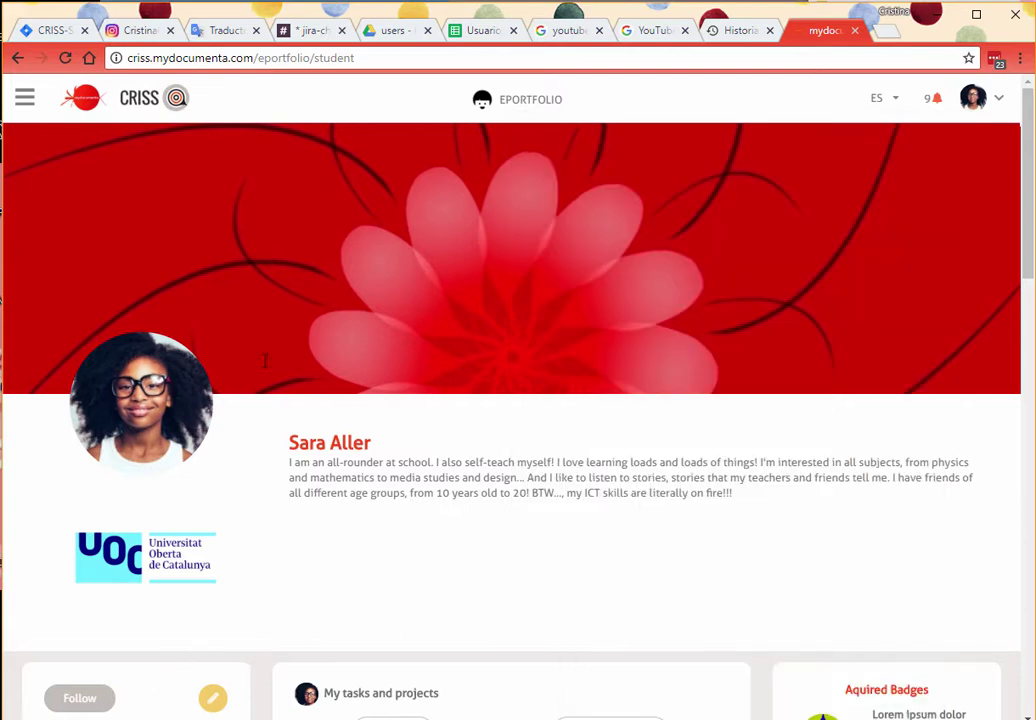
- Go to the student's tasks, look through the Tasks to do list and check the first NASA task's deadline alert
{"action": "left_click", "coordinate": [25, 98]}
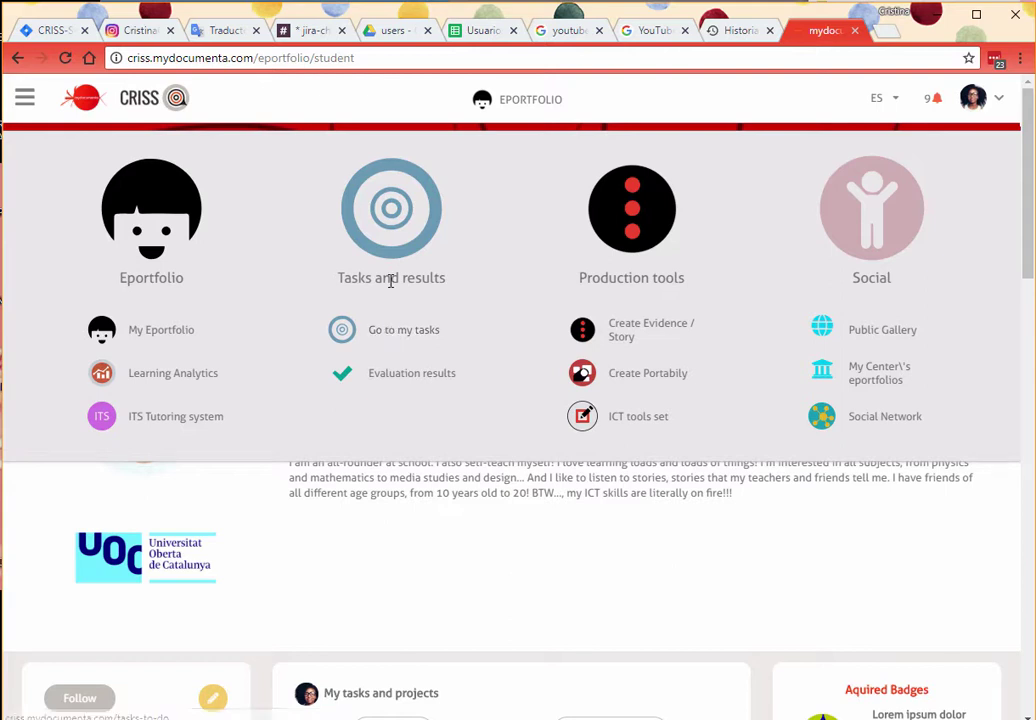
{"action": "left_click", "coordinate": [410, 333]}
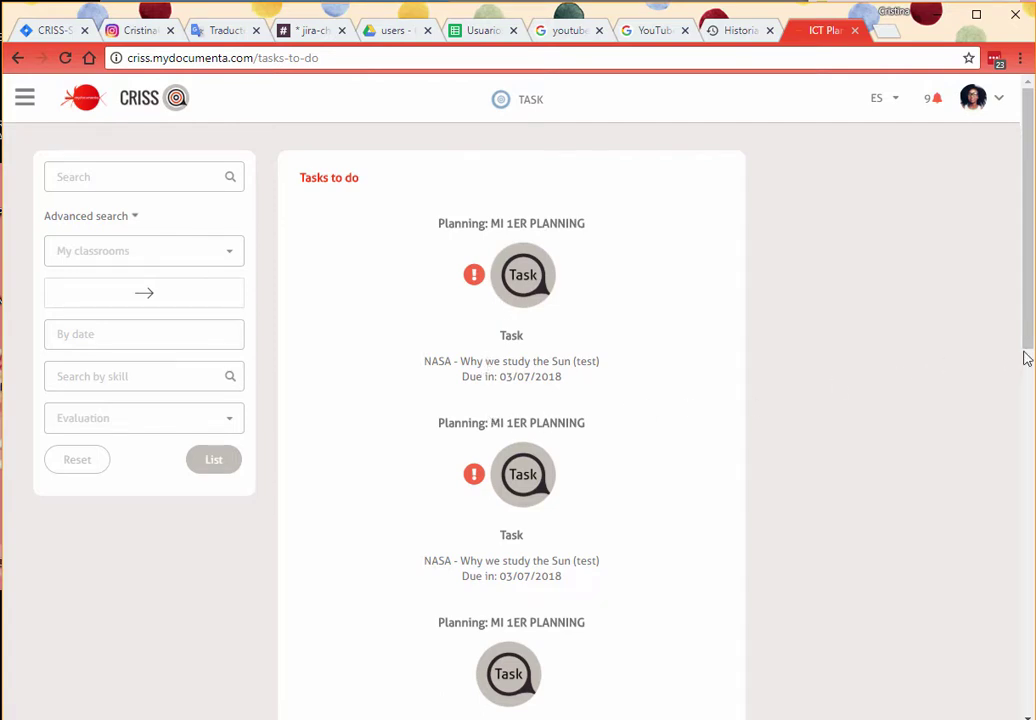
{"action": "scroll", "coordinate": [1026, 358], "scroll_direction": "down", "scroll_amount": 4}
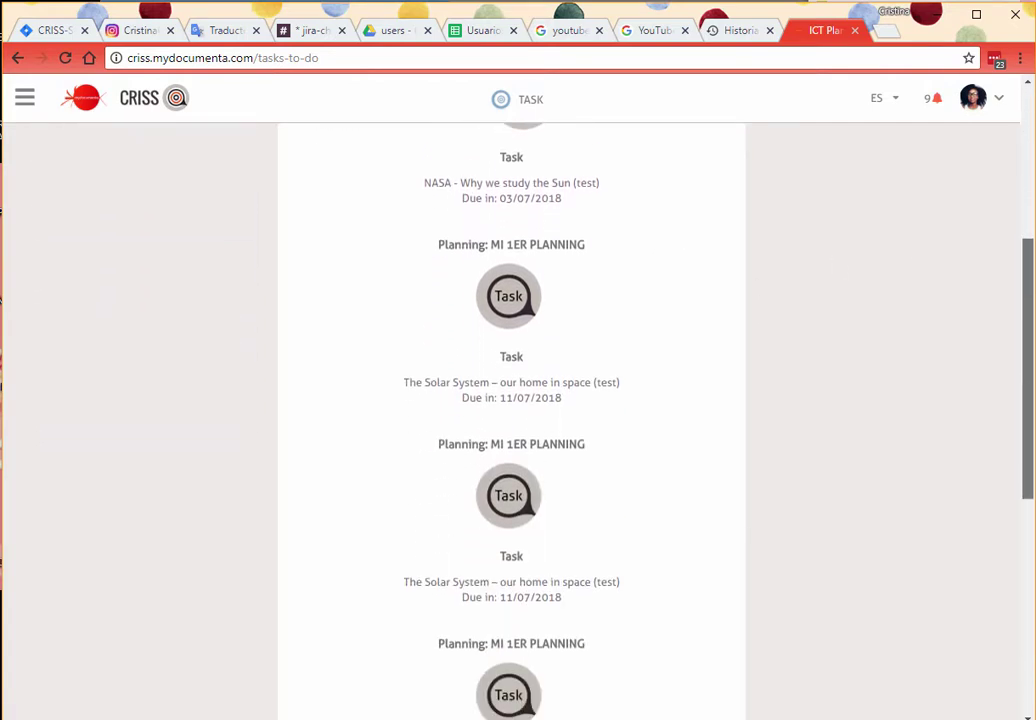
{"action": "scroll", "coordinate": [511, 420], "scroll_direction": "down", "scroll_amount": 5}
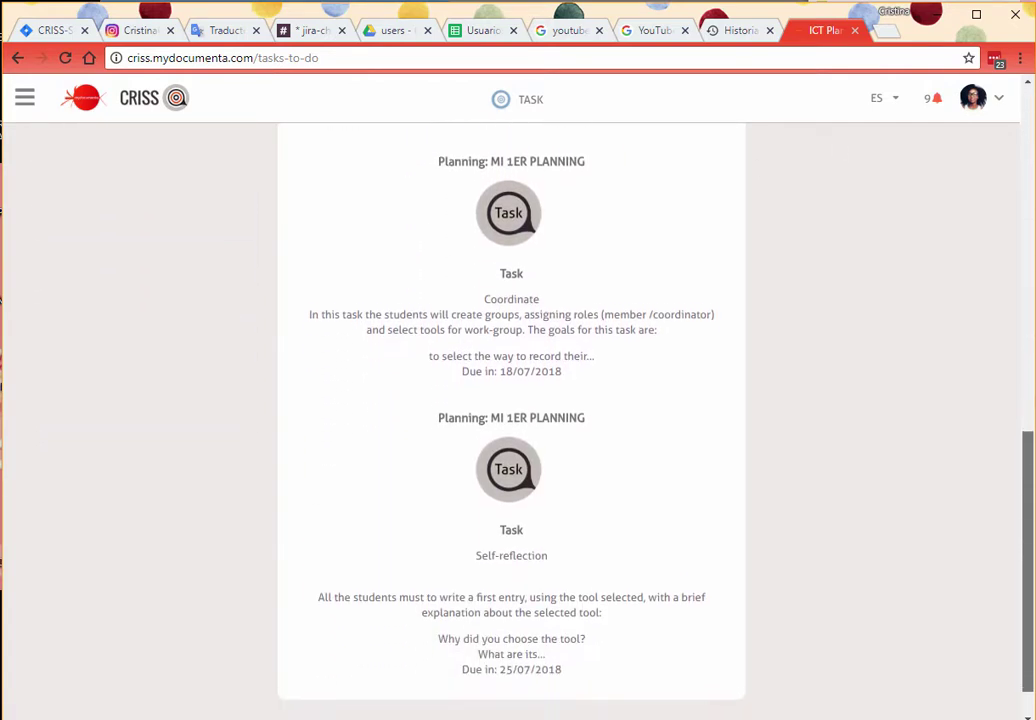
{"action": "scroll", "coordinate": [511, 420], "scroll_direction": "up", "scroll_amount": 6}
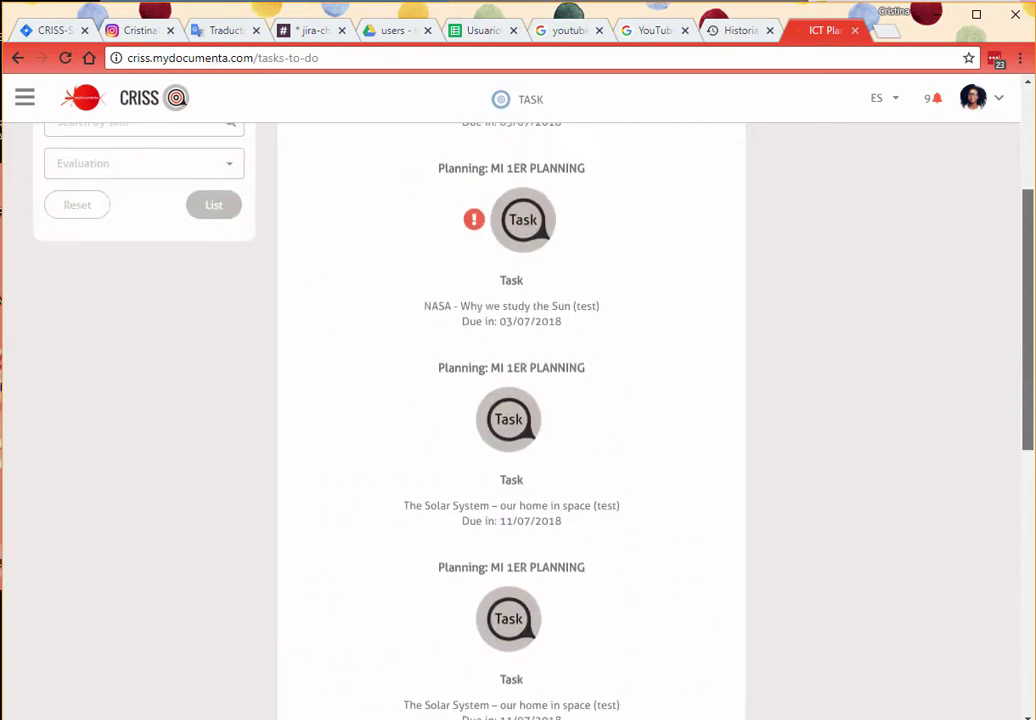
{"action": "scroll", "coordinate": [511, 420], "scroll_direction": "up", "scroll_amount": 3}
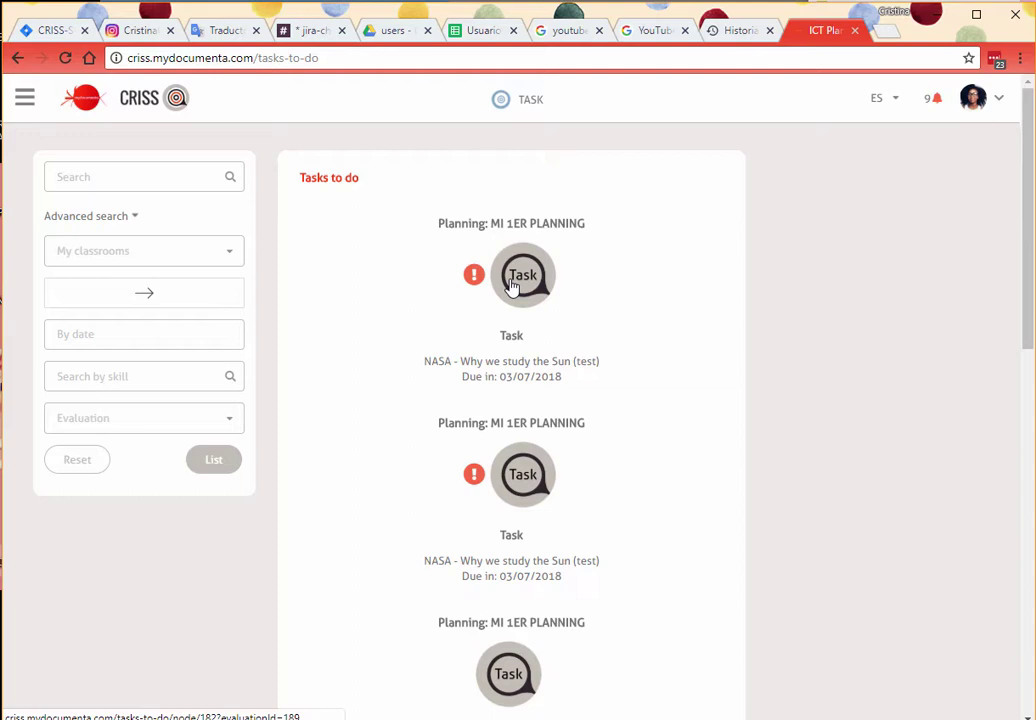
{"action": "mouse_move", "coordinate": [469, 278]}
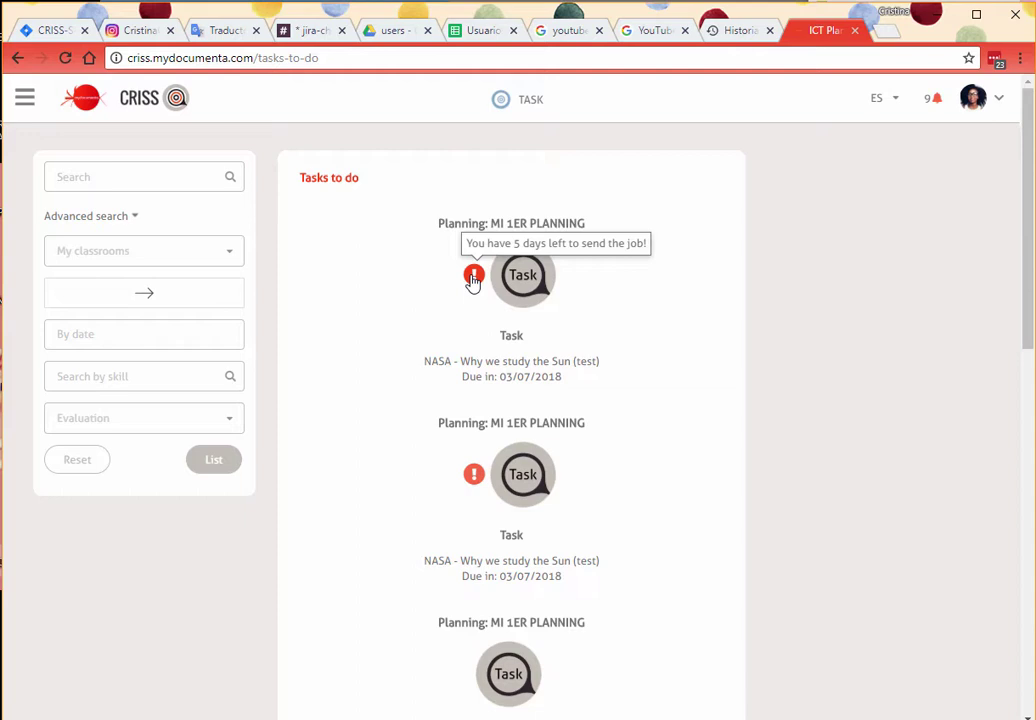
- Check the second NASA task's deadline alert and look through the advanced search filters for classrooms, date range, date and evaluation
{"action": "mouse_move", "coordinate": [474, 476]}
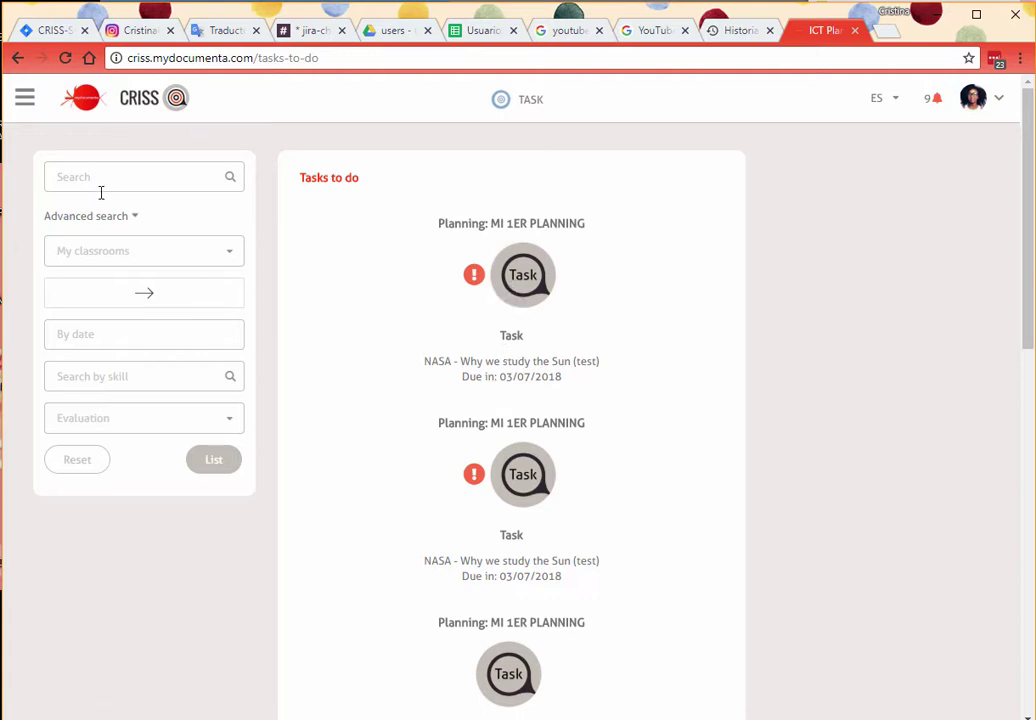
{"action": "left_click", "coordinate": [100, 292]}
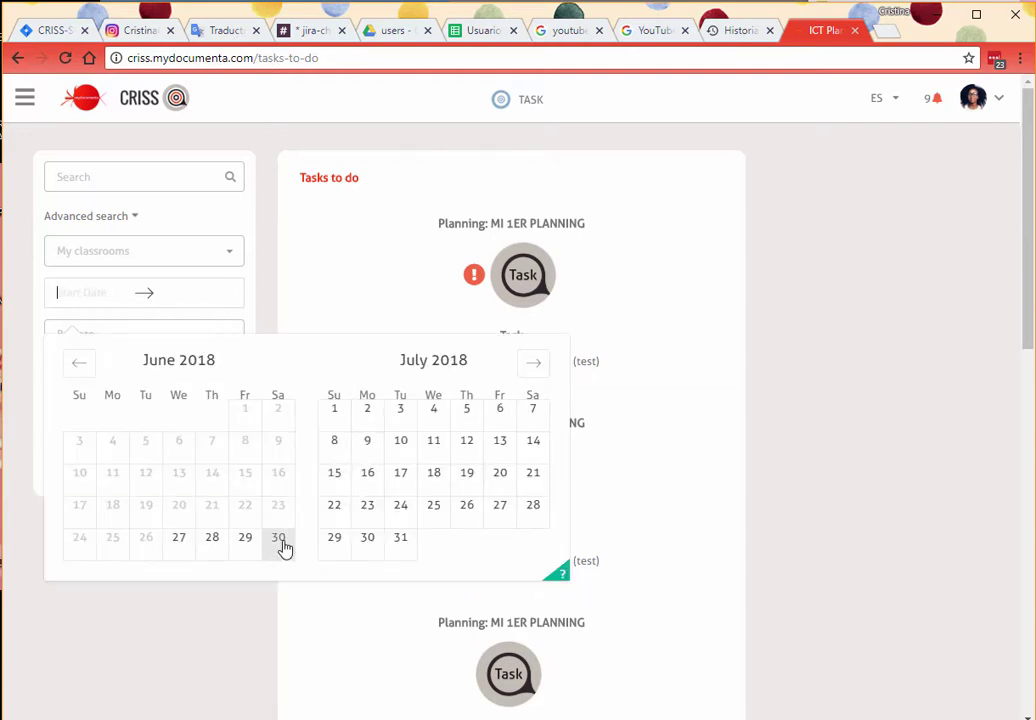
{"action": "left_click", "coordinate": [143, 640]}
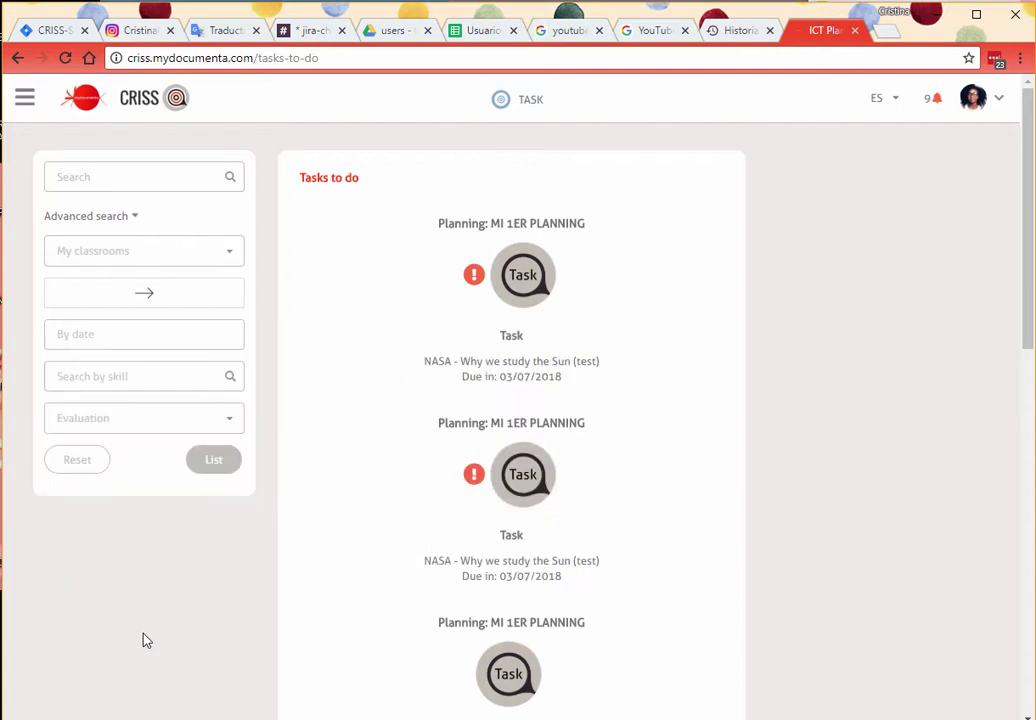
{"action": "left_click", "coordinate": [128, 430]}
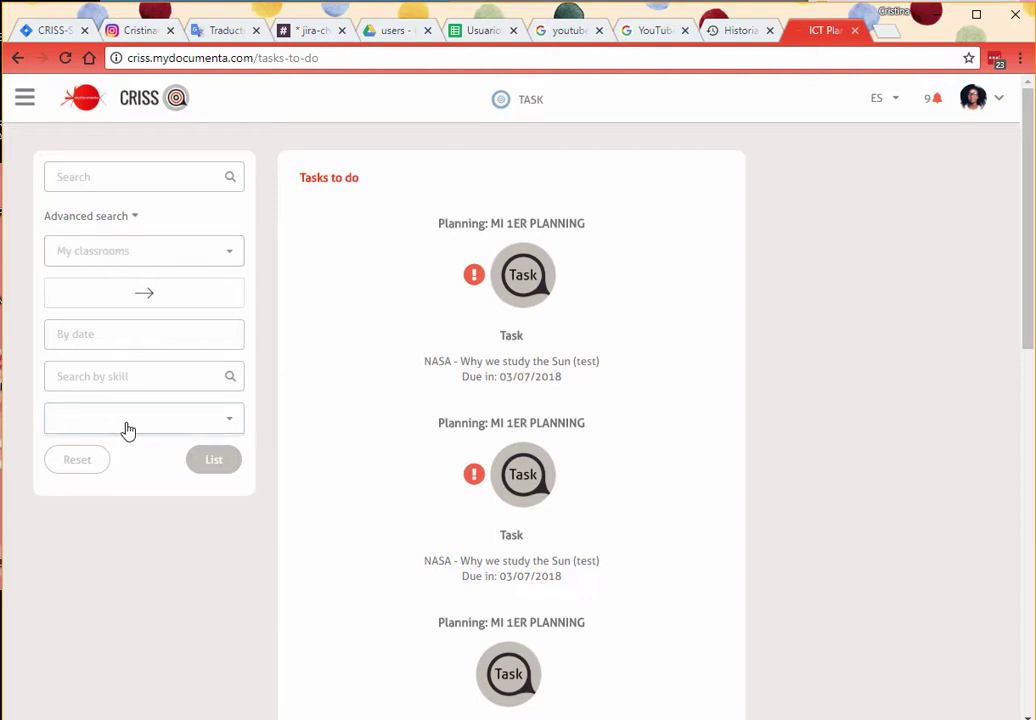
{"action": "left_click", "coordinate": [126, 430]}
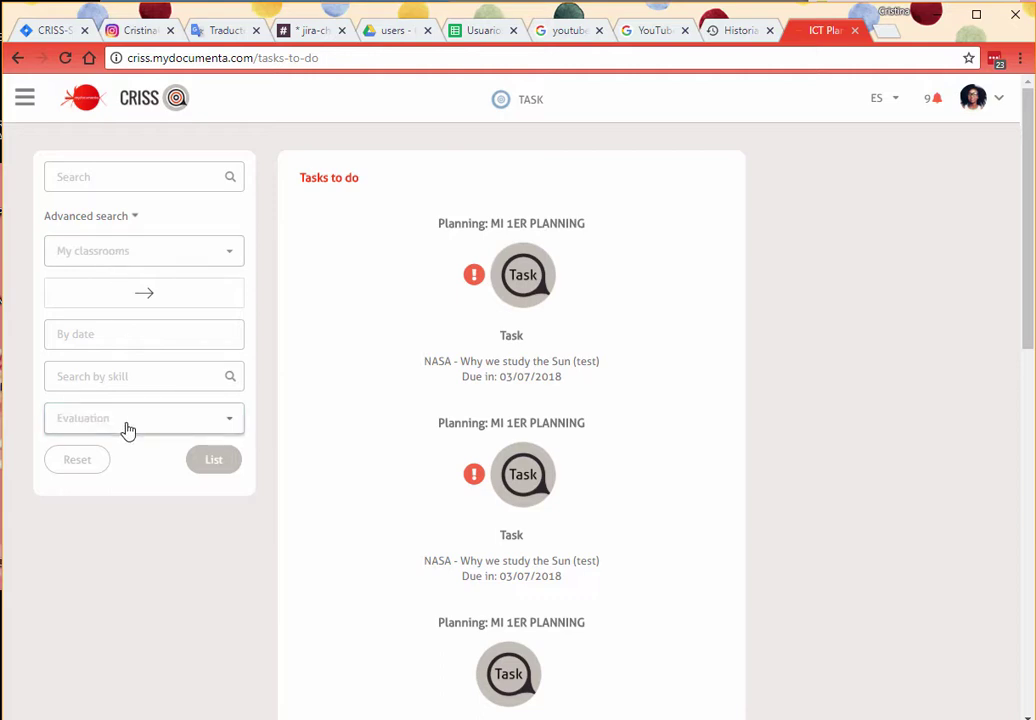
{"action": "left_click", "coordinate": [109, 345]}
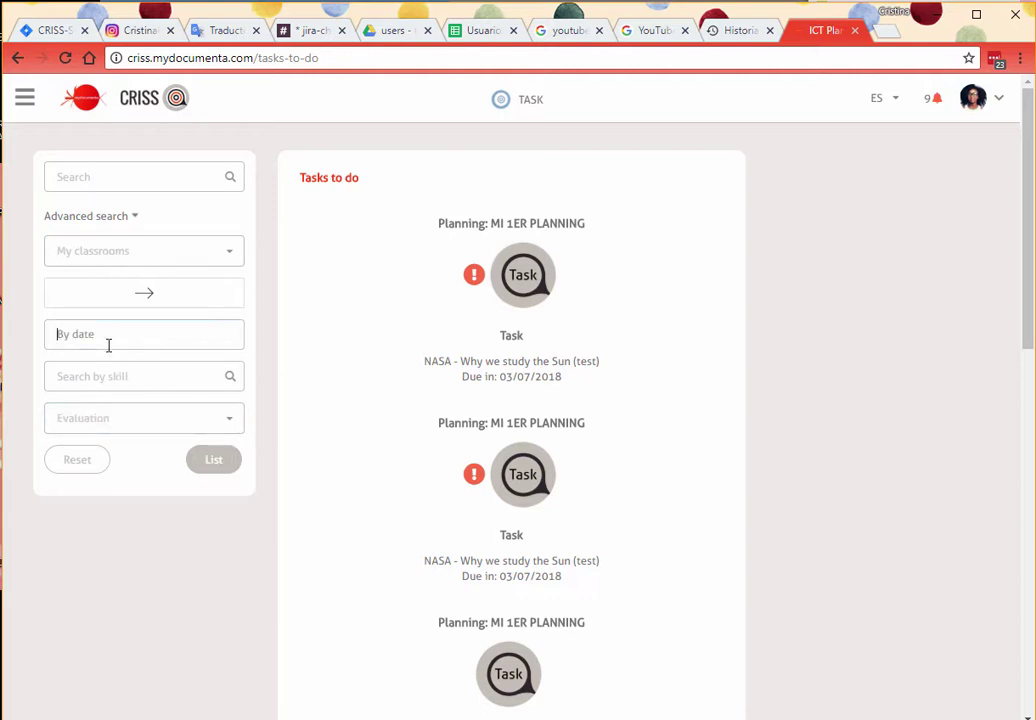
{"action": "left_click", "coordinate": [109, 257]}
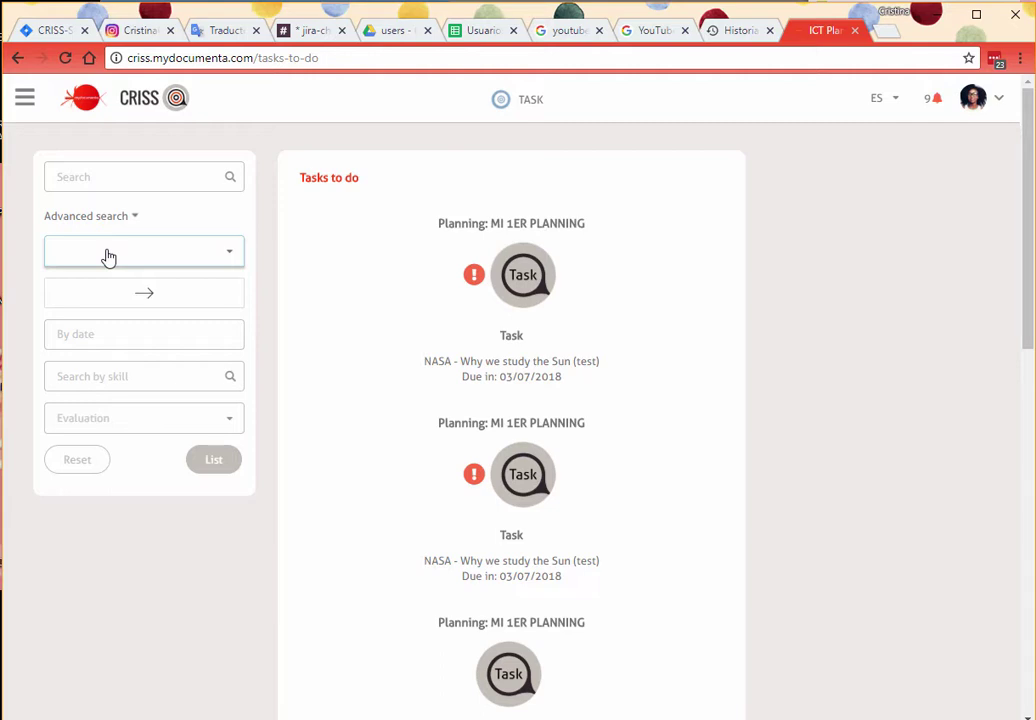
- Review the introduction of the first task, "NASA - Why we study the Sun (test)", and return to the task list
{"action": "left_click", "coordinate": [522, 285]}
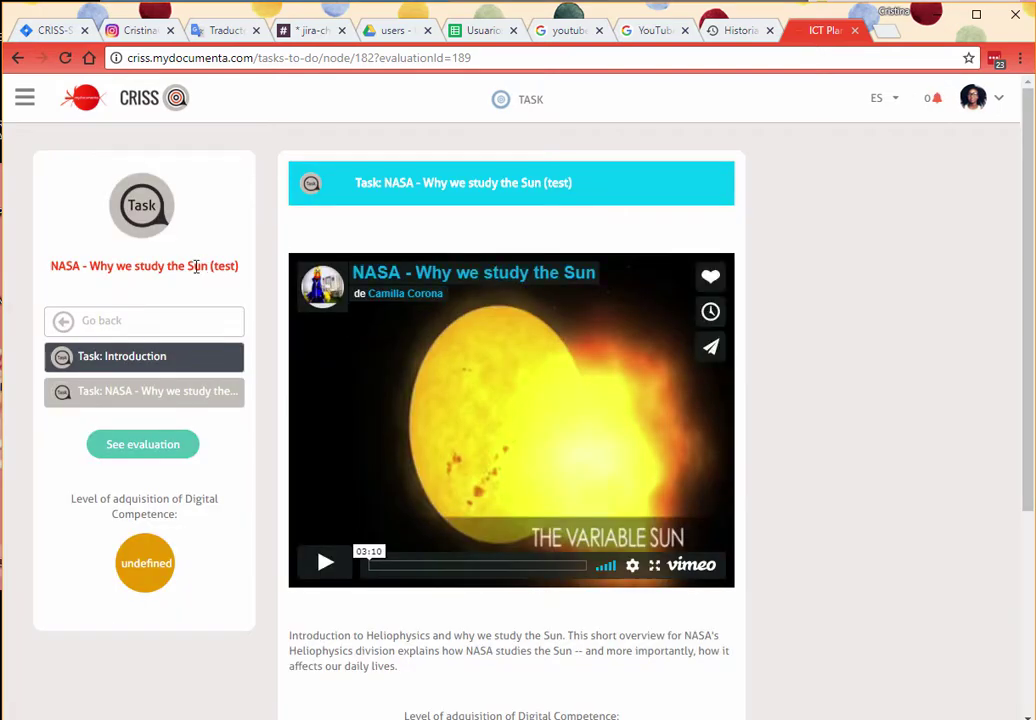
{"action": "scroll", "coordinate": [192, 383], "scroll_direction": "down", "scroll_amount": 3}
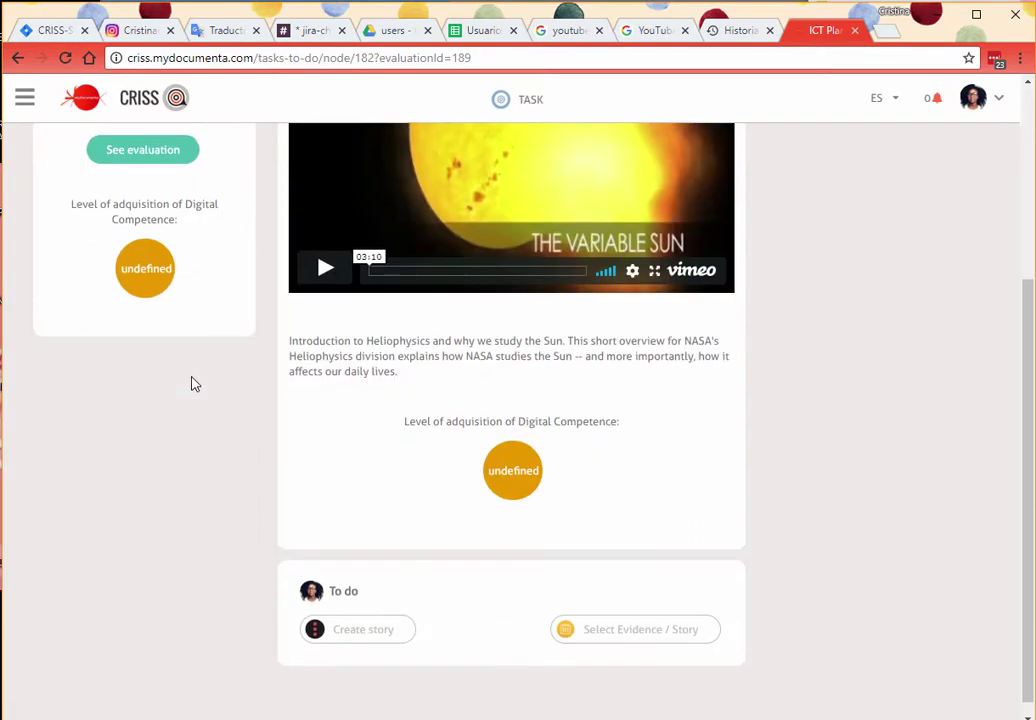
{"action": "scroll", "coordinate": [192, 383], "scroll_direction": "up", "scroll_amount": 3}
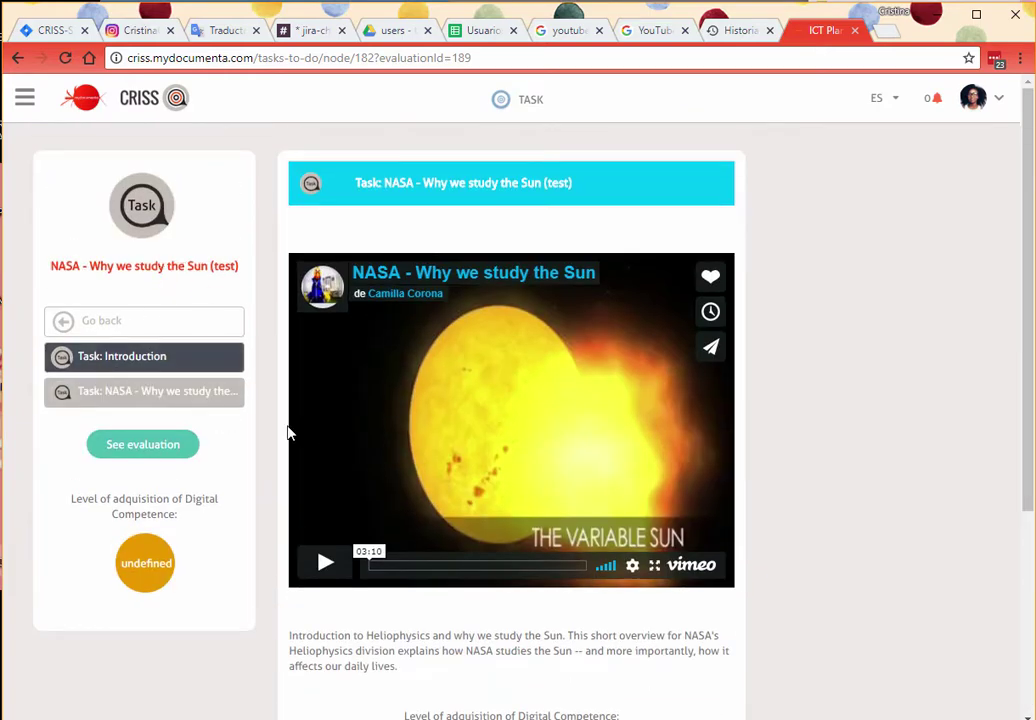
{"action": "scroll", "coordinate": [388, 432], "scroll_direction": "down", "scroll_amount": 3}
{"action": "scroll", "coordinate": [388, 432], "scroll_direction": "up", "scroll_amount": 3}
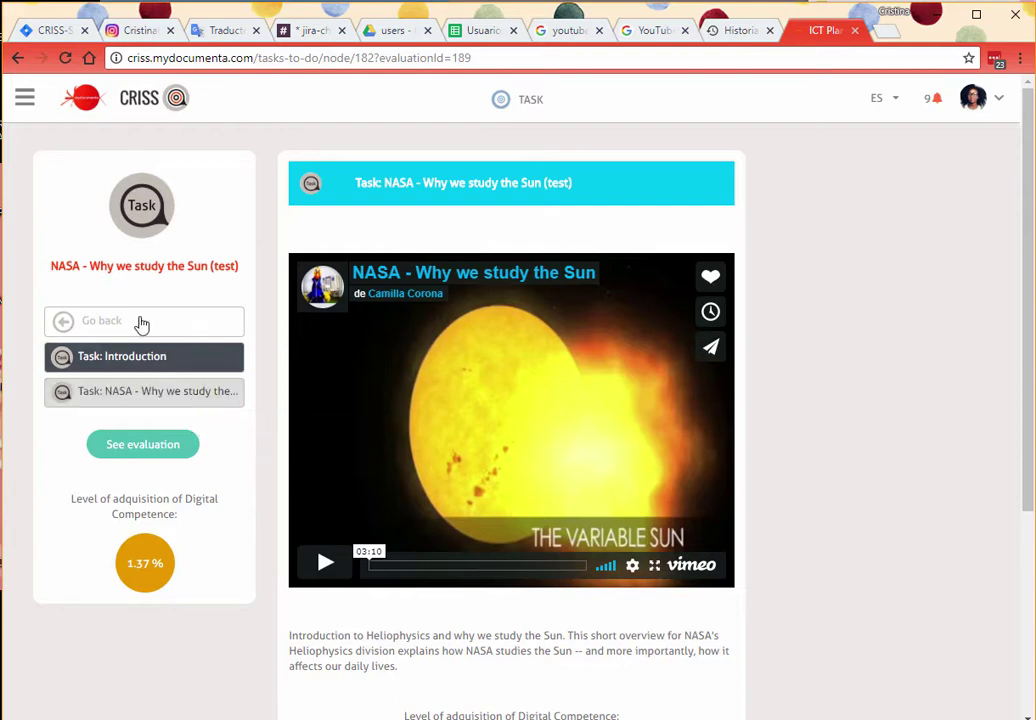
{"action": "left_click", "coordinate": [104, 326]}
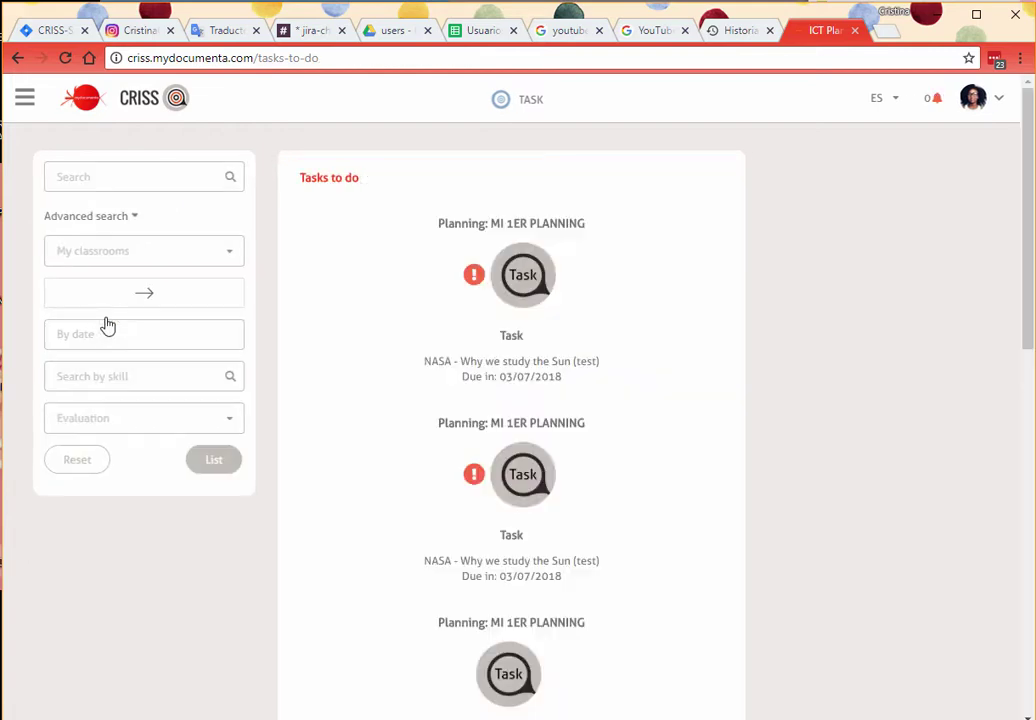
- Open the second "The Solar System – our home in space (test)" task and go from its introduction to the task itself
{"action": "scroll", "coordinate": [490, 518], "scroll_direction": "down", "scroll_amount": 3}
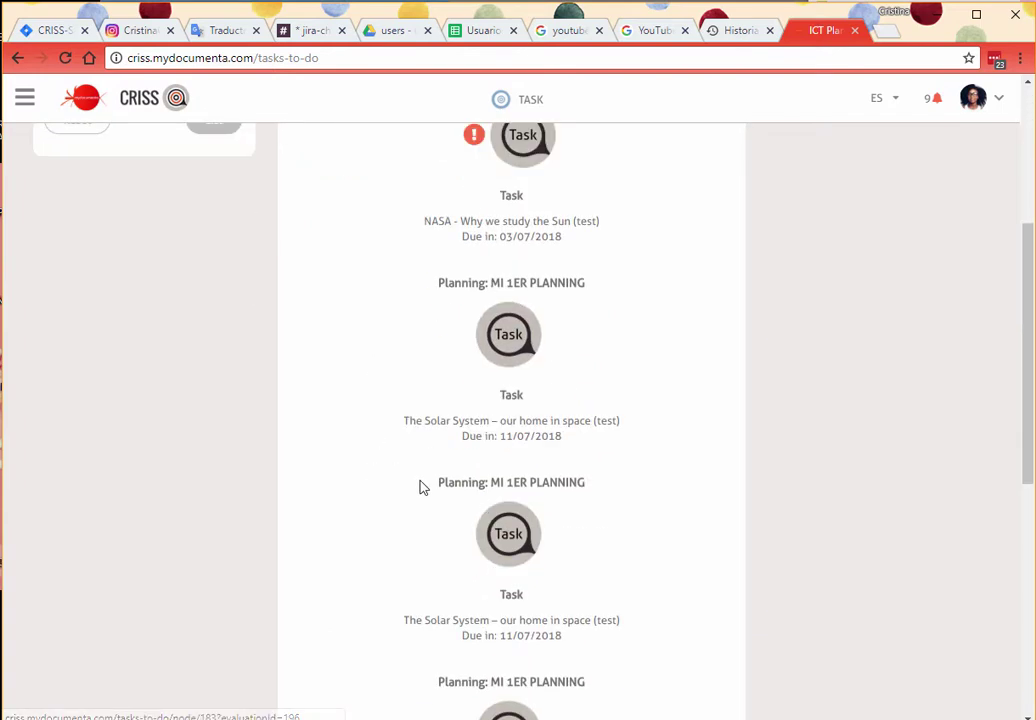
{"action": "scroll", "coordinate": [422, 488], "scroll_direction": "down", "scroll_amount": 2}
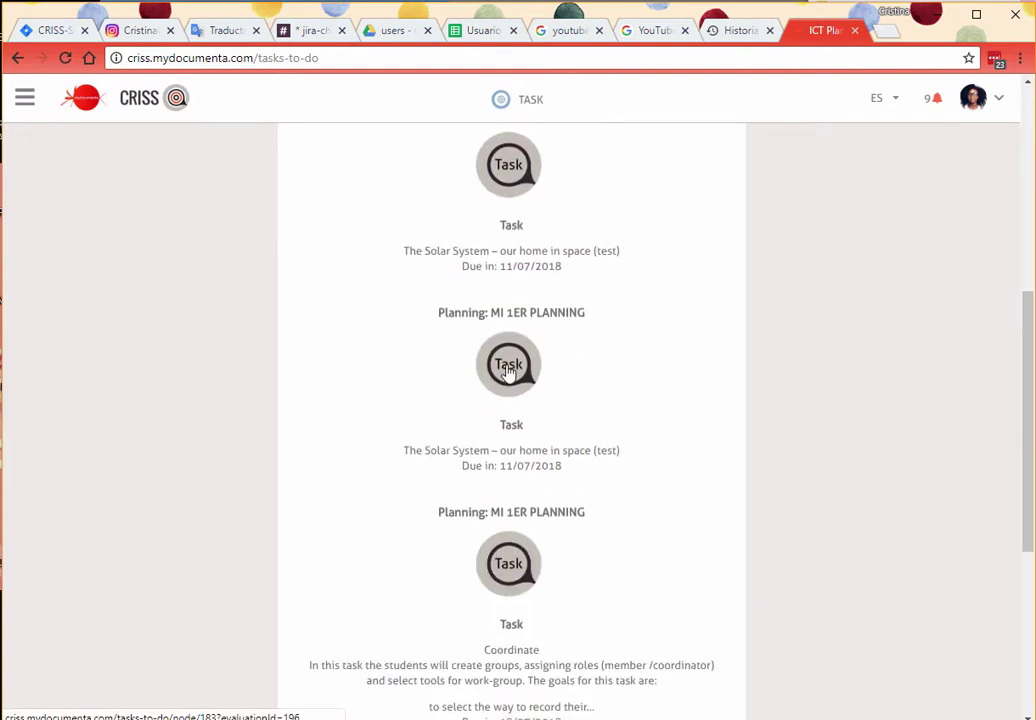
{"action": "left_click", "coordinate": [508, 368]}
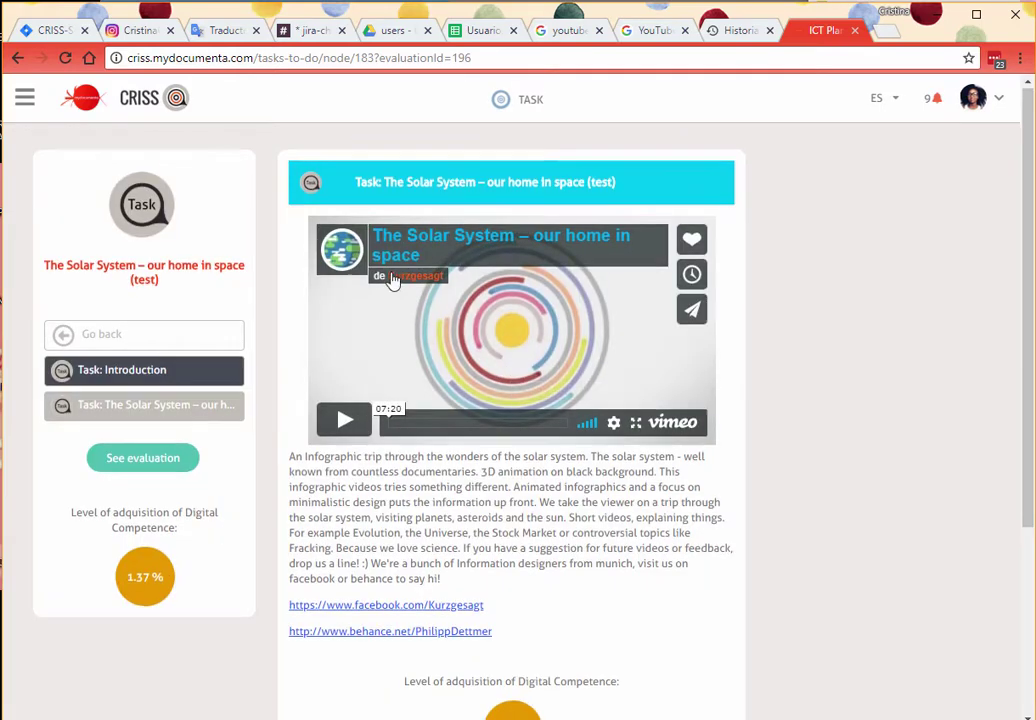
{"action": "scroll", "coordinate": [393, 277], "scroll_direction": "down", "scroll_amount": 2}
{"action": "scroll", "coordinate": [395, 283], "scroll_direction": "up", "scroll_amount": 2}
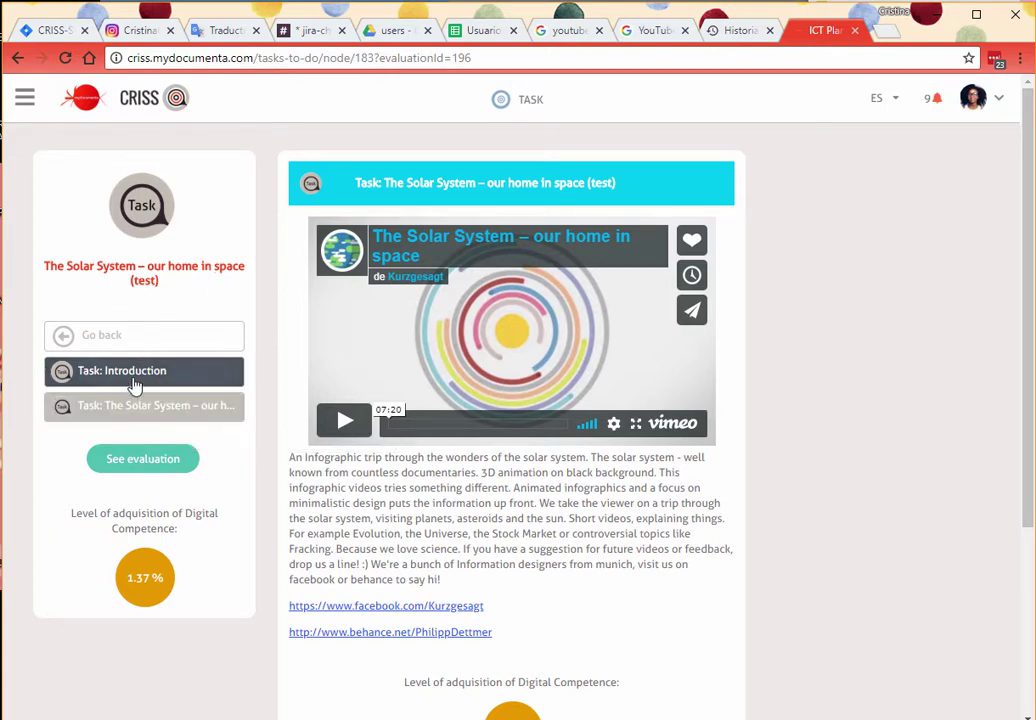
{"action": "left_click", "coordinate": [202, 402]}
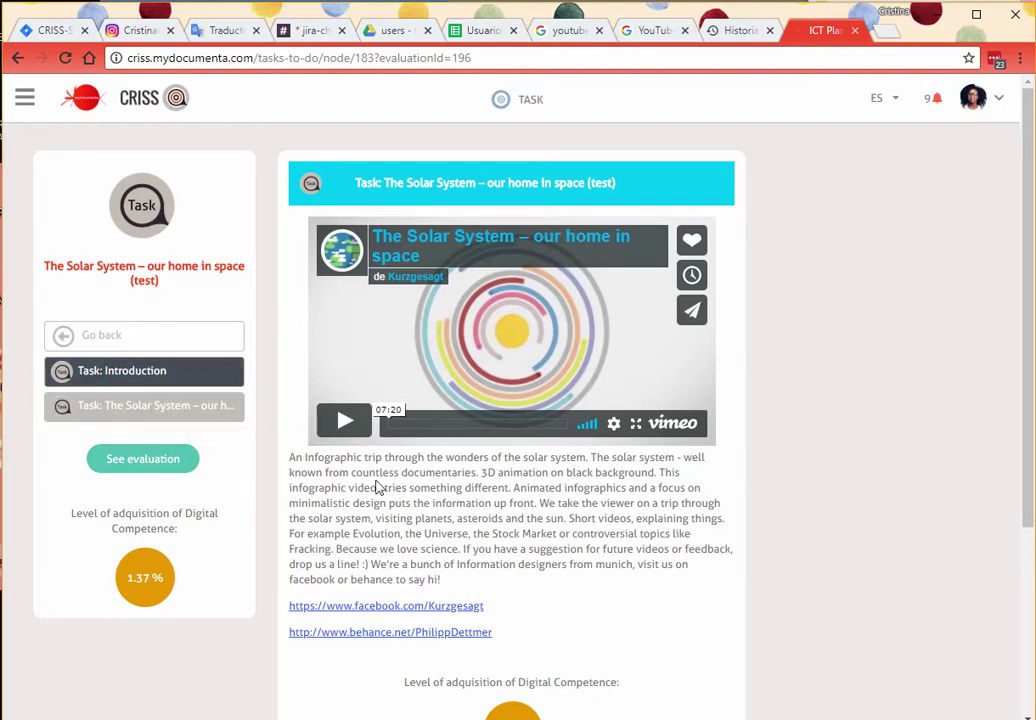
- Examine the Solar System task's description, digital competence acquisition level, evaluation access and To do options
{"action": "scroll", "coordinate": [377, 486], "scroll_direction": "down", "scroll_amount": 2}
{"action": "scroll", "coordinate": [377, 486], "scroll_direction": "down", "scroll_amount": 1}
{"action": "scroll", "coordinate": [377, 486], "scroll_direction": "up", "scroll_amount": 3}
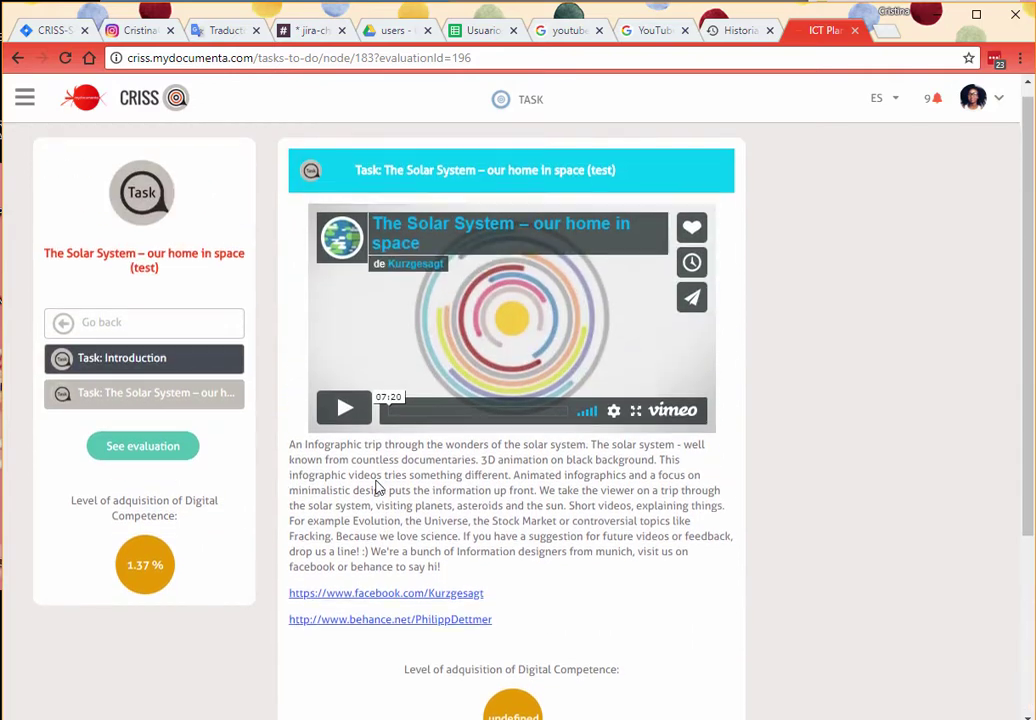
{"action": "scroll", "coordinate": [377, 486], "scroll_direction": "down", "scroll_amount": 2}
{"action": "scroll", "coordinate": [377, 487], "scroll_direction": "down", "scroll_amount": 1}
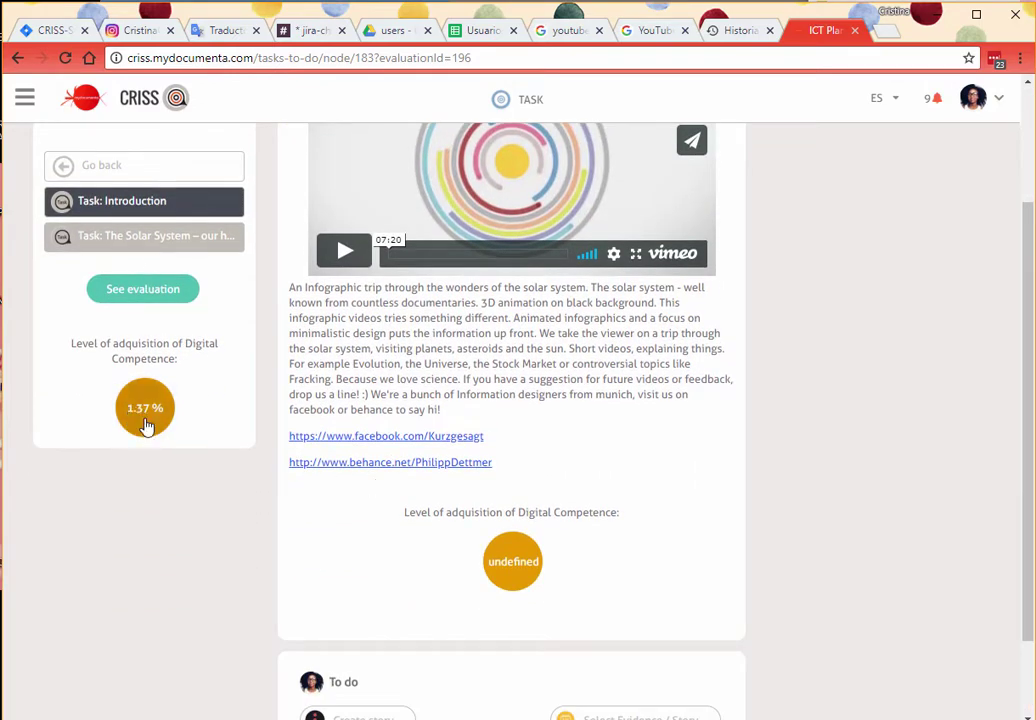
{"action": "scroll", "coordinate": [144, 424], "scroll_direction": "up", "scroll_amount": 3}
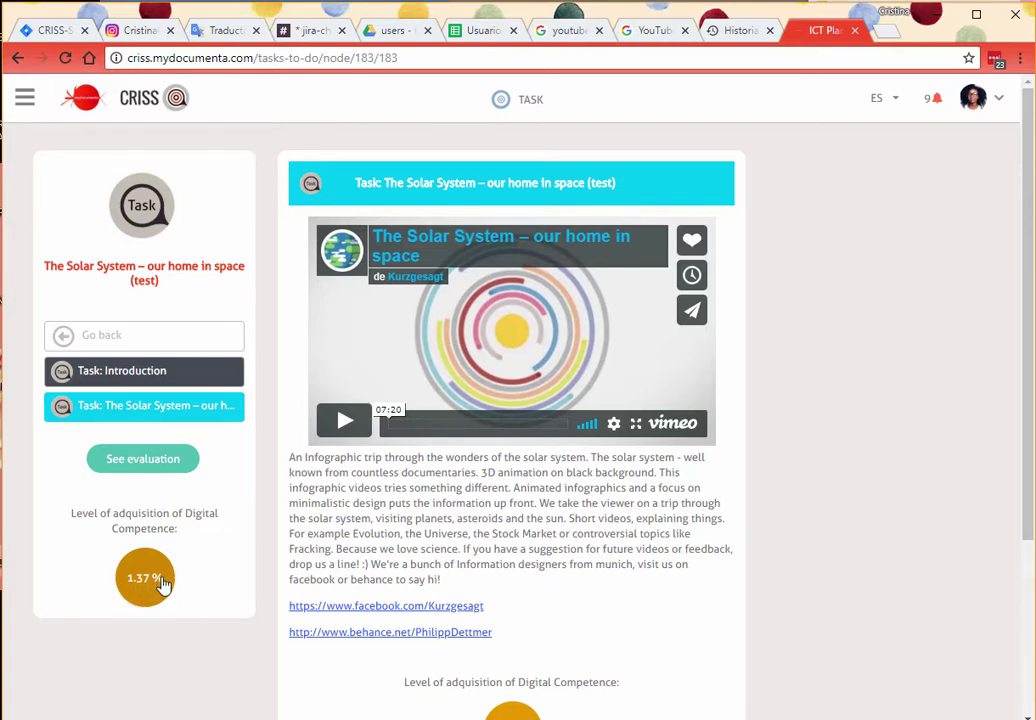
{"action": "scroll", "coordinate": [162, 588], "scroll_direction": "down", "scroll_amount": 3}
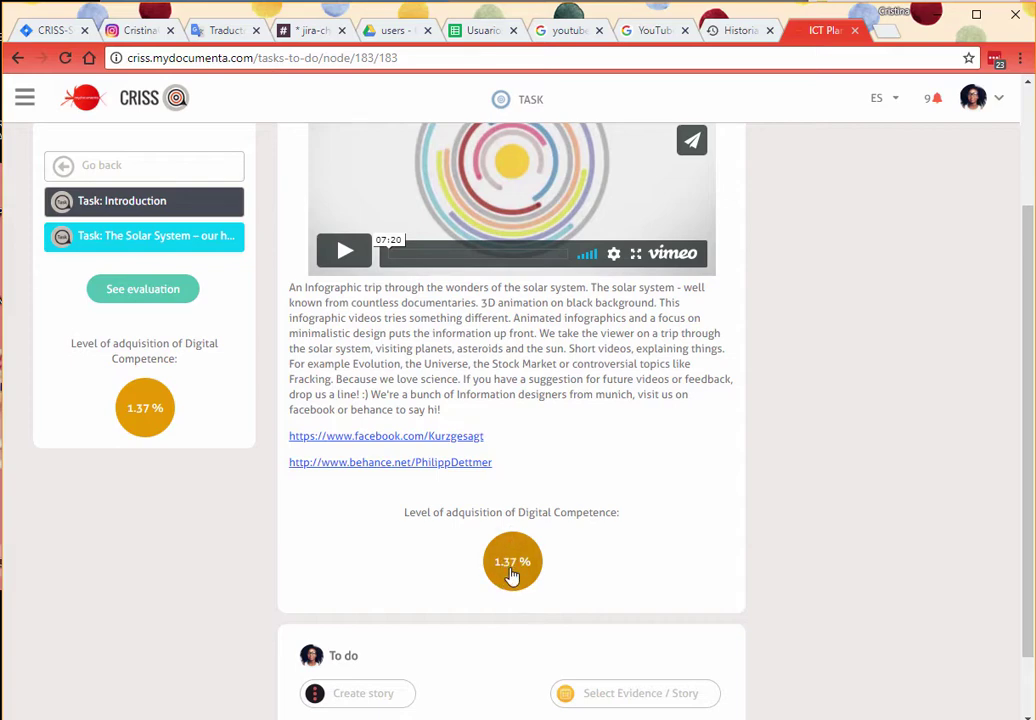
{"action": "scroll", "coordinate": [511, 577], "scroll_direction": "up", "scroll_amount": 2}
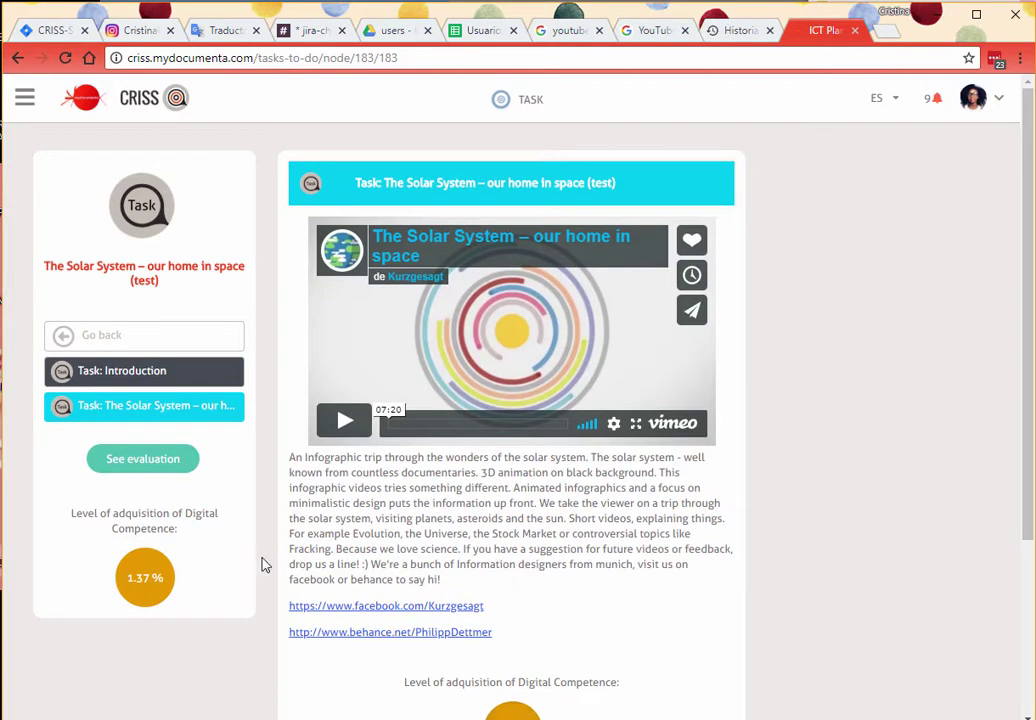
{"action": "scroll", "coordinate": [440, 673], "scroll_direction": "down", "scroll_amount": 3}
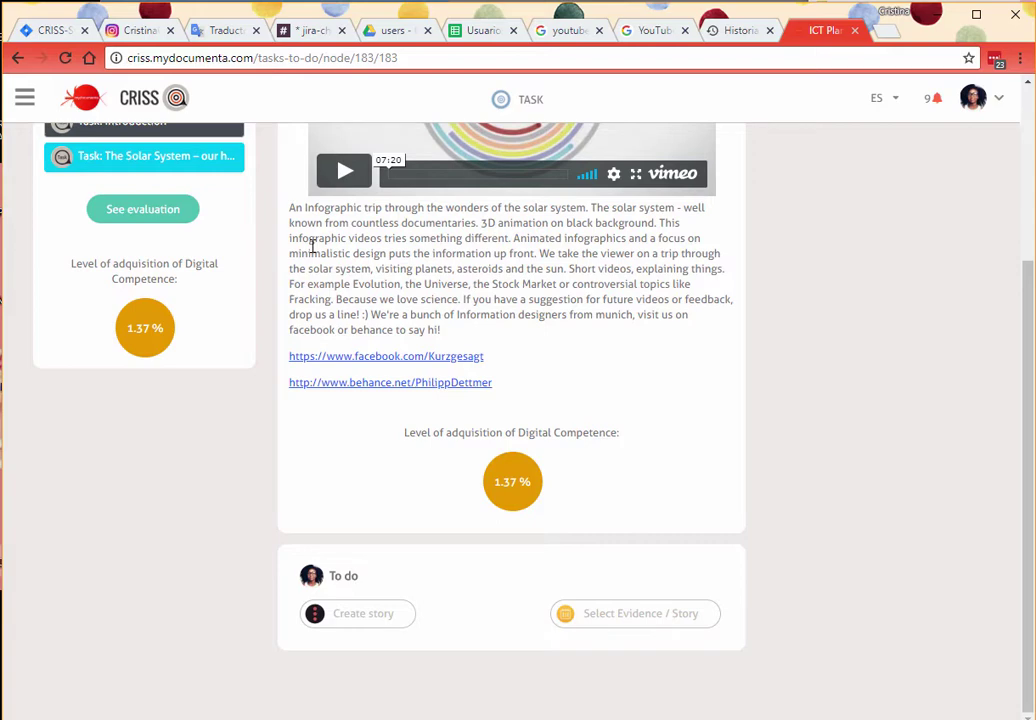
{"action": "scroll", "coordinate": [312, 246], "scroll_direction": "up", "scroll_amount": 3}
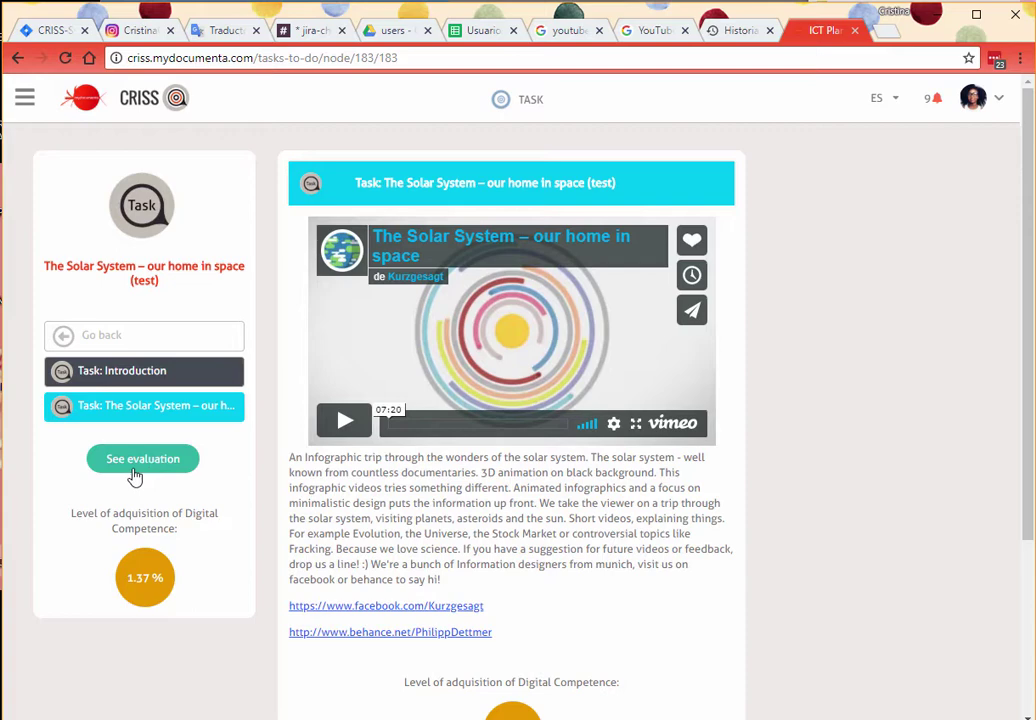
- Play the start of the Solar System task's video, pause it and look over the To do section
{"action": "left_click", "coordinate": [350, 424]}
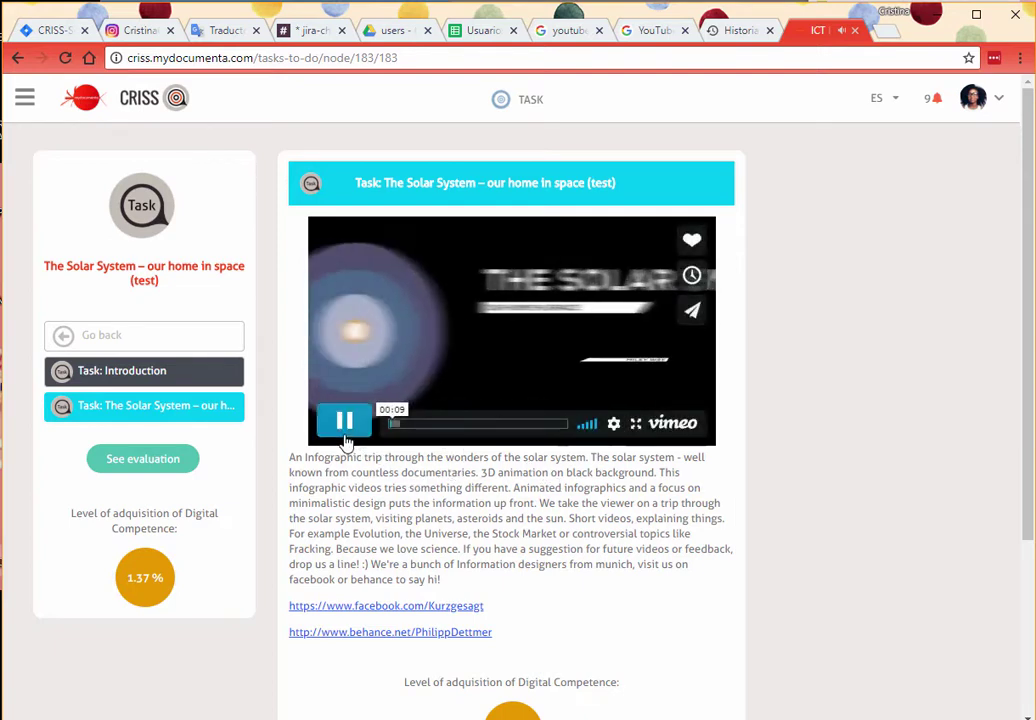
{"action": "left_click", "coordinate": [344, 424]}
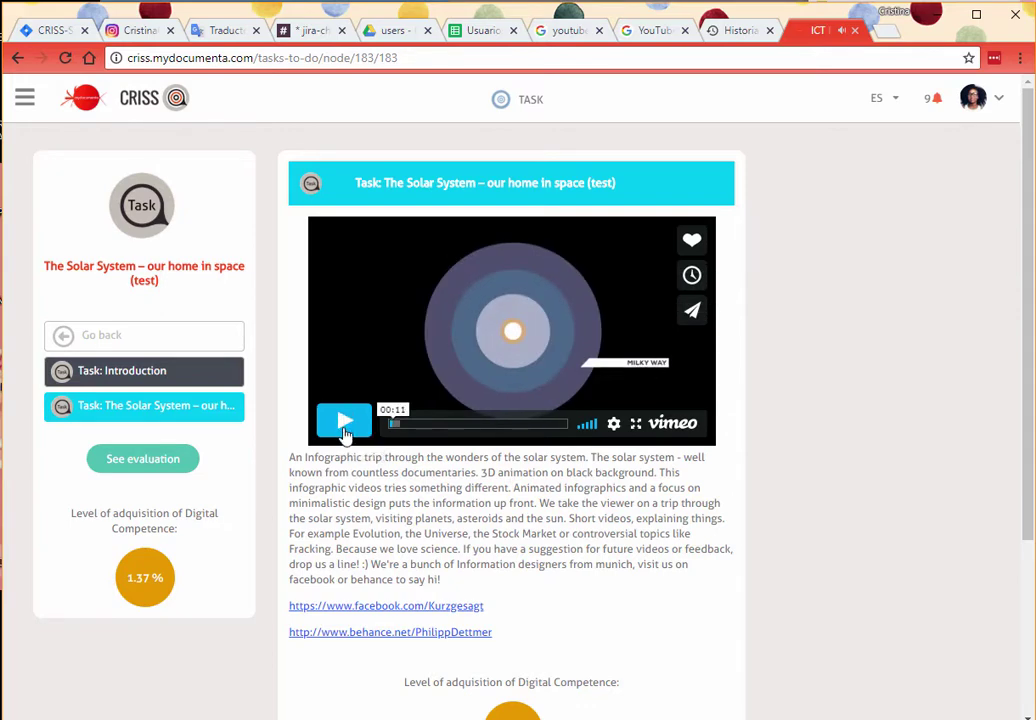
{"action": "scroll", "coordinate": [350, 486], "scroll_direction": "down", "scroll_amount": 2}
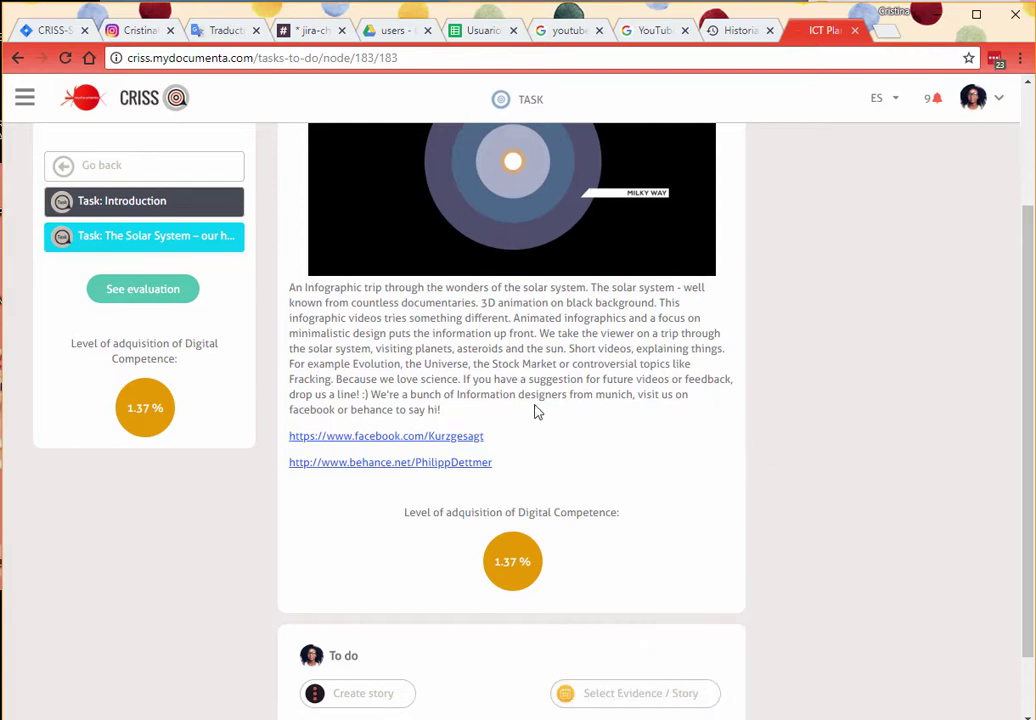
{"action": "scroll", "coordinate": [462, 515], "scroll_direction": "down", "scroll_amount": 2}
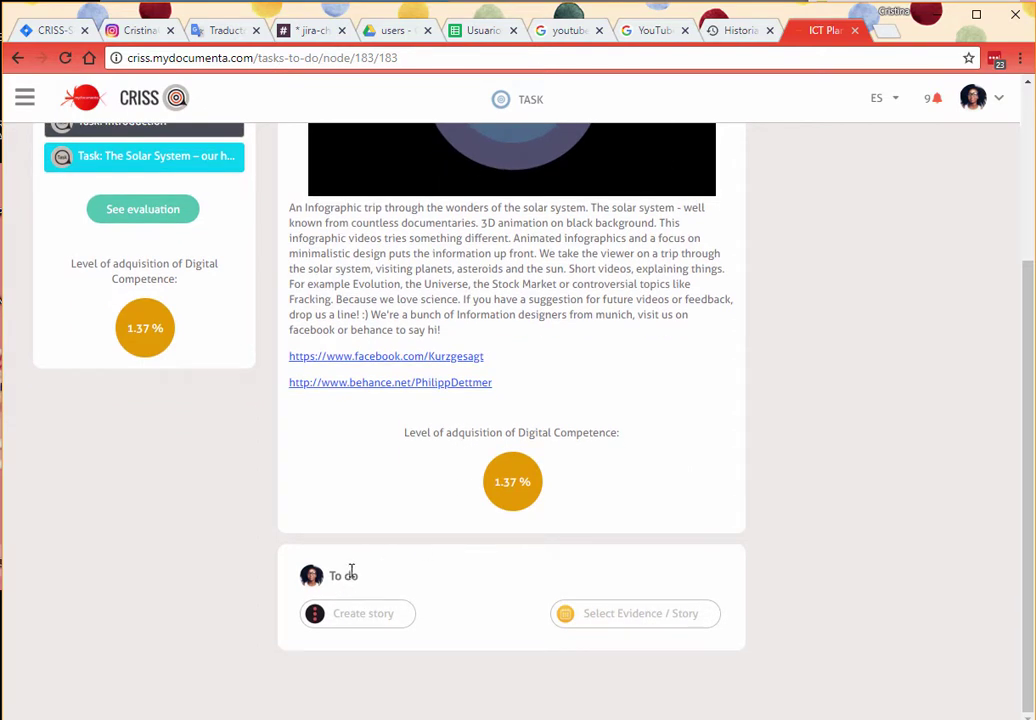
{"action": "left_click", "coordinate": [392, 624]}
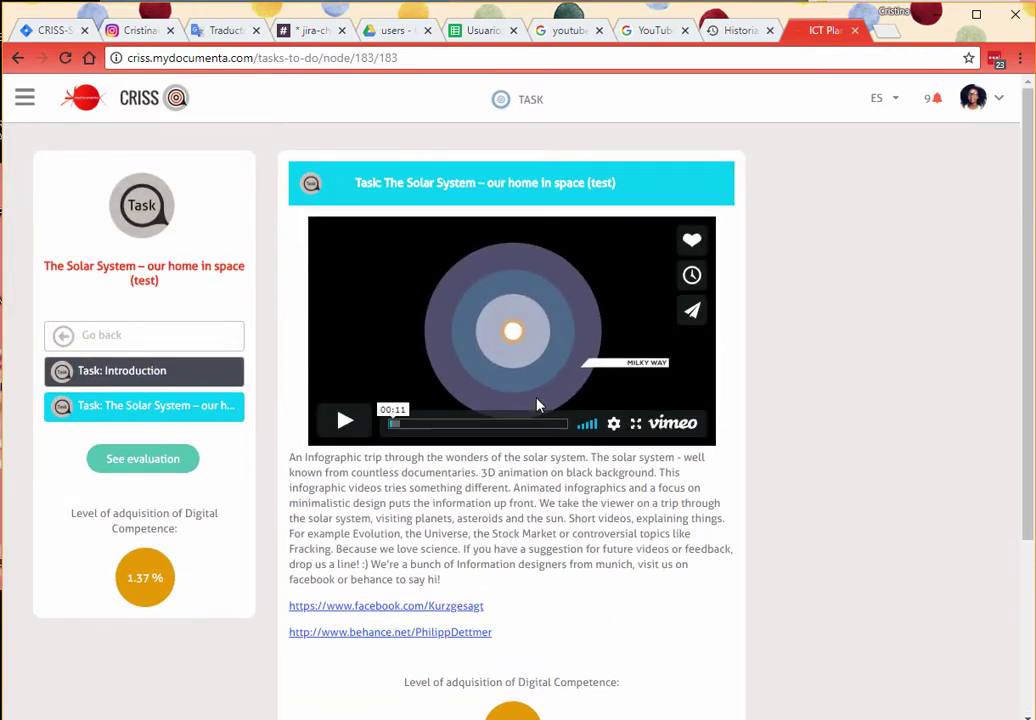
- Create a story titled "MI PRIMERA HISTORIA" for the Solar System task, assigned to the Group 1 MULTIMEDIA class group
{"action": "scroll", "coordinate": [537, 405], "scroll_direction": "down", "scroll_amount": 3}
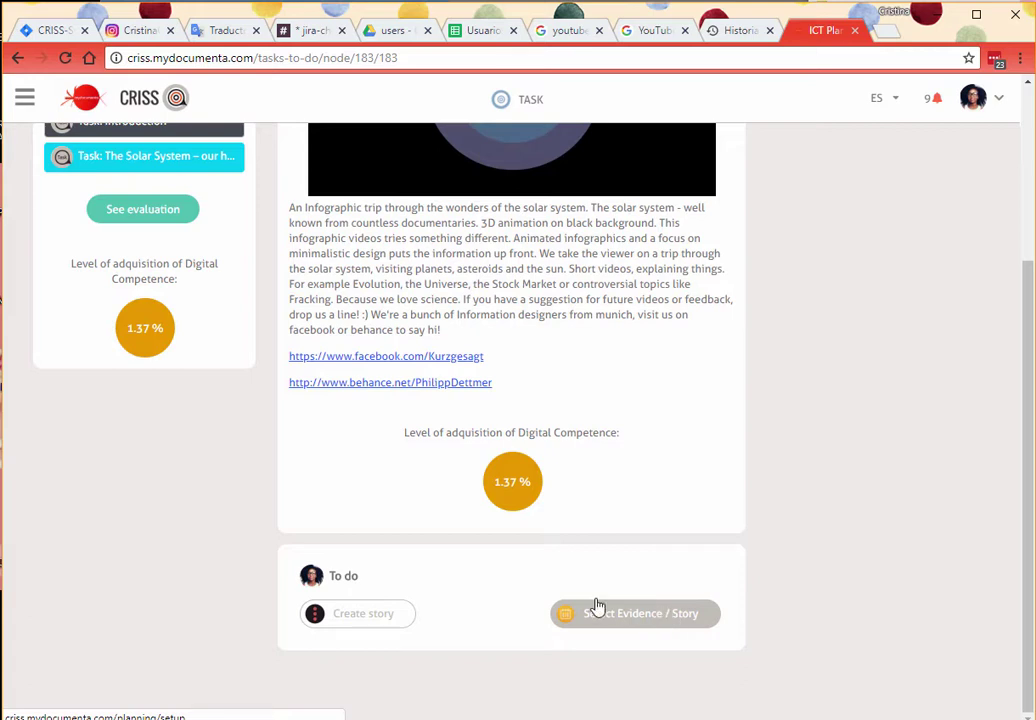
{"action": "left_click", "coordinate": [360, 620]}
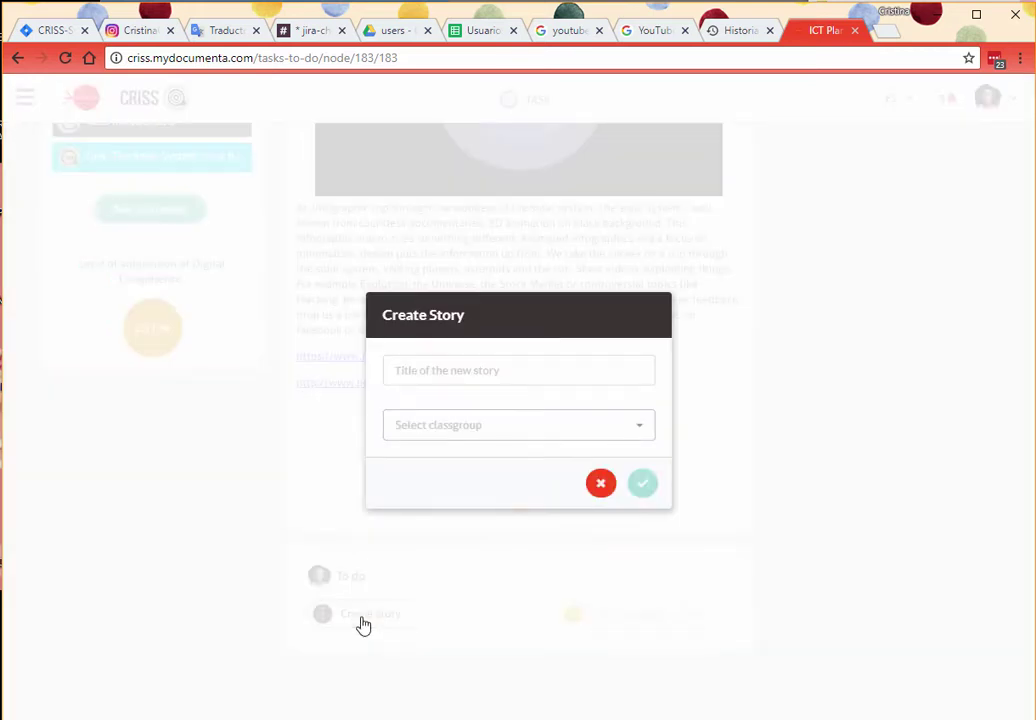
{"action": "left_click", "coordinate": [423, 370]}
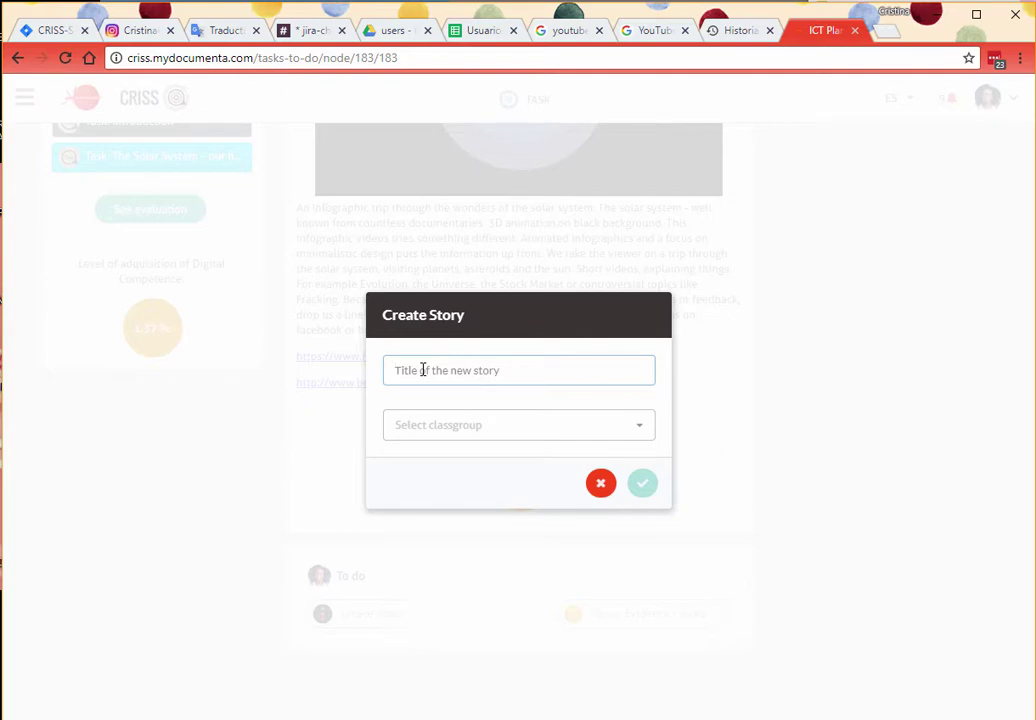
{"action": "type", "text": "MI PRIMERA HISTORIA"}
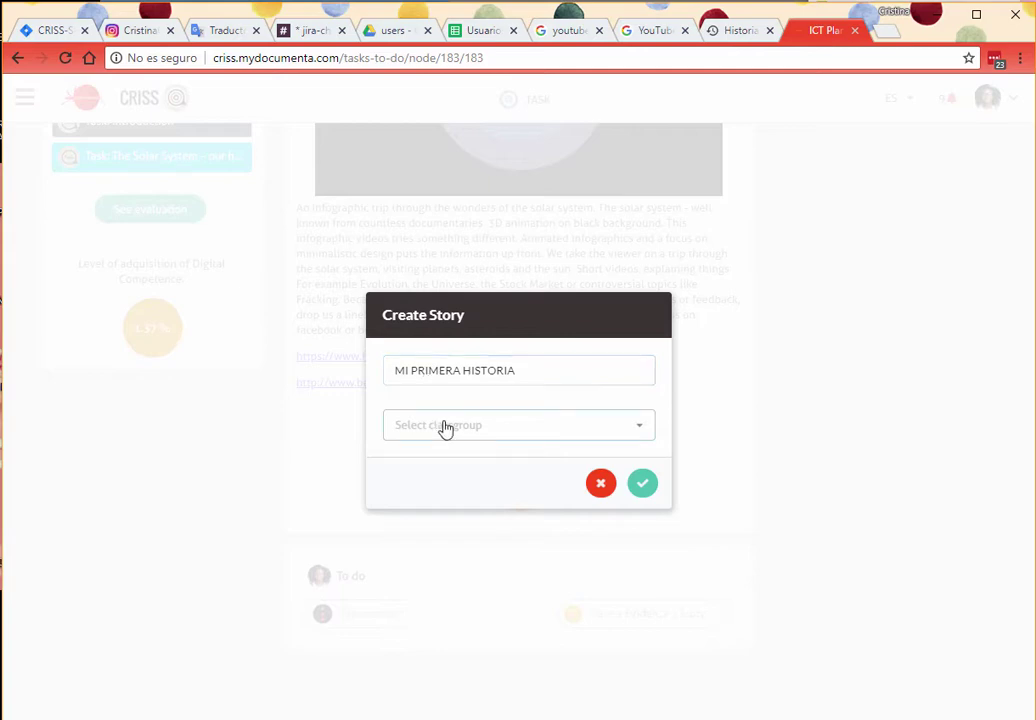
{"action": "left_click", "coordinate": [444, 426]}
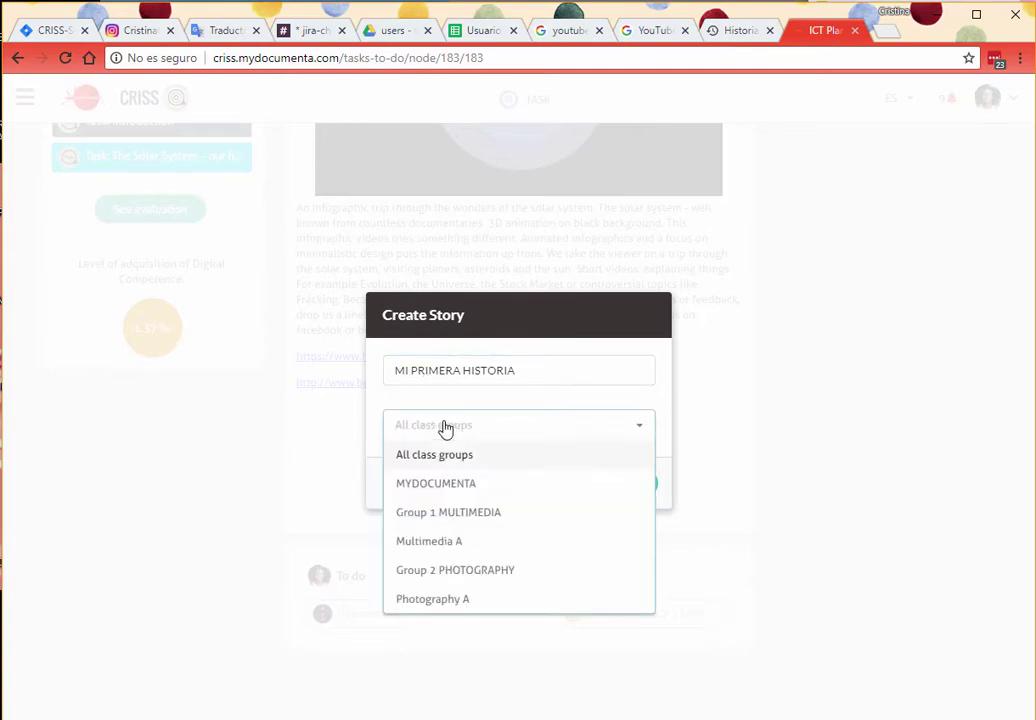
{"action": "left_click", "coordinate": [447, 513]}
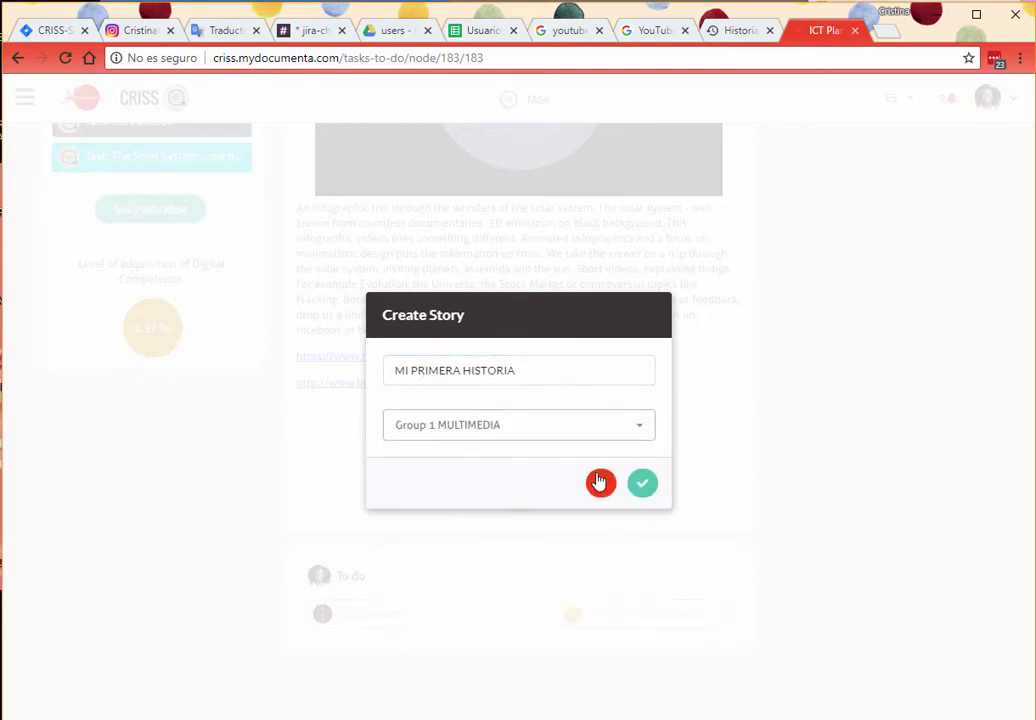
{"action": "left_click", "coordinate": [648, 489]}
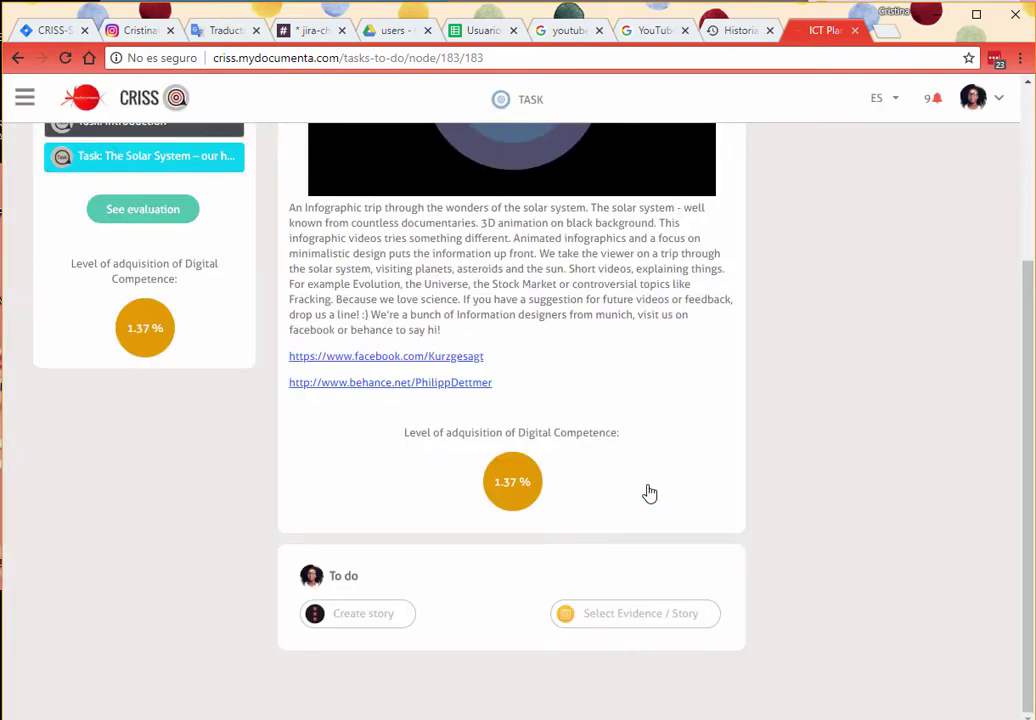
- Open the MI PRIMERA HISTORIA story attached to the task and switch it to edit mode
{"action": "scroll", "coordinate": [511, 458], "scroll_direction": "down", "scroll_amount": 2}
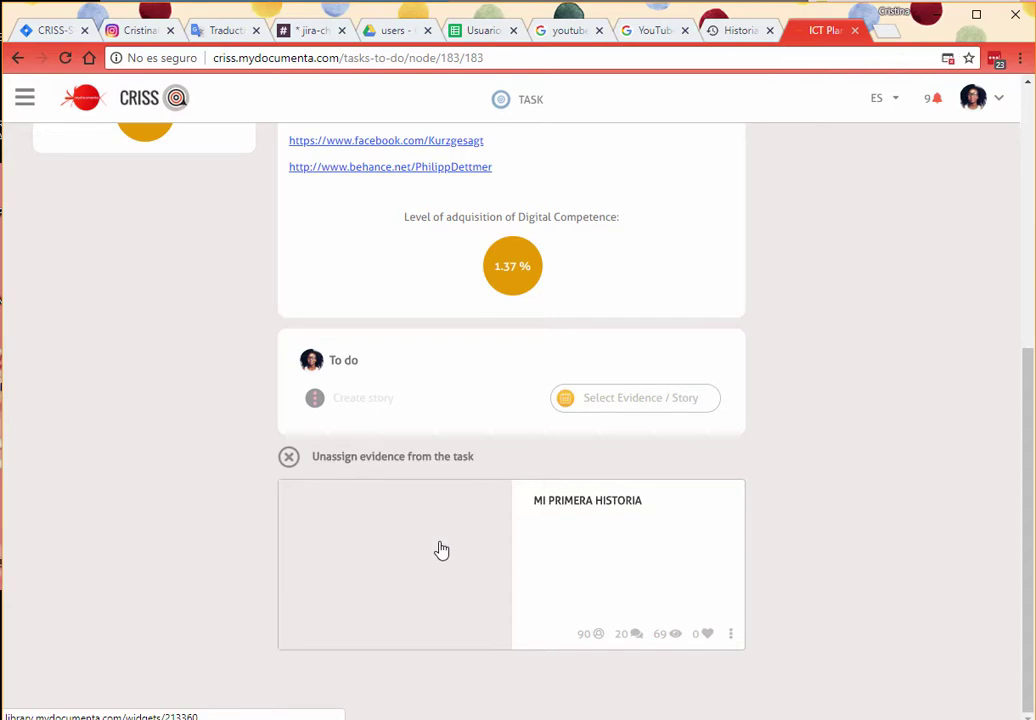
{"action": "scroll", "coordinate": [435, 402], "scroll_direction": "up", "scroll_amount": 3}
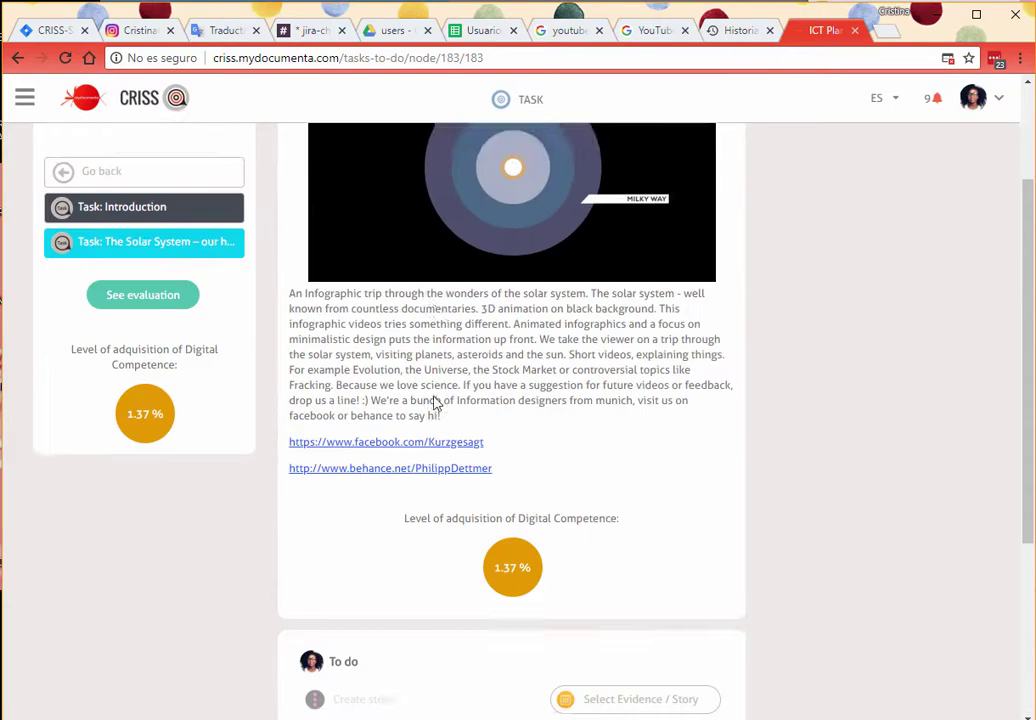
{"action": "scroll", "coordinate": [433, 400], "scroll_direction": "up", "scroll_amount": 1}
{"action": "scroll", "coordinate": [433, 400], "scroll_direction": "down", "scroll_amount": 3}
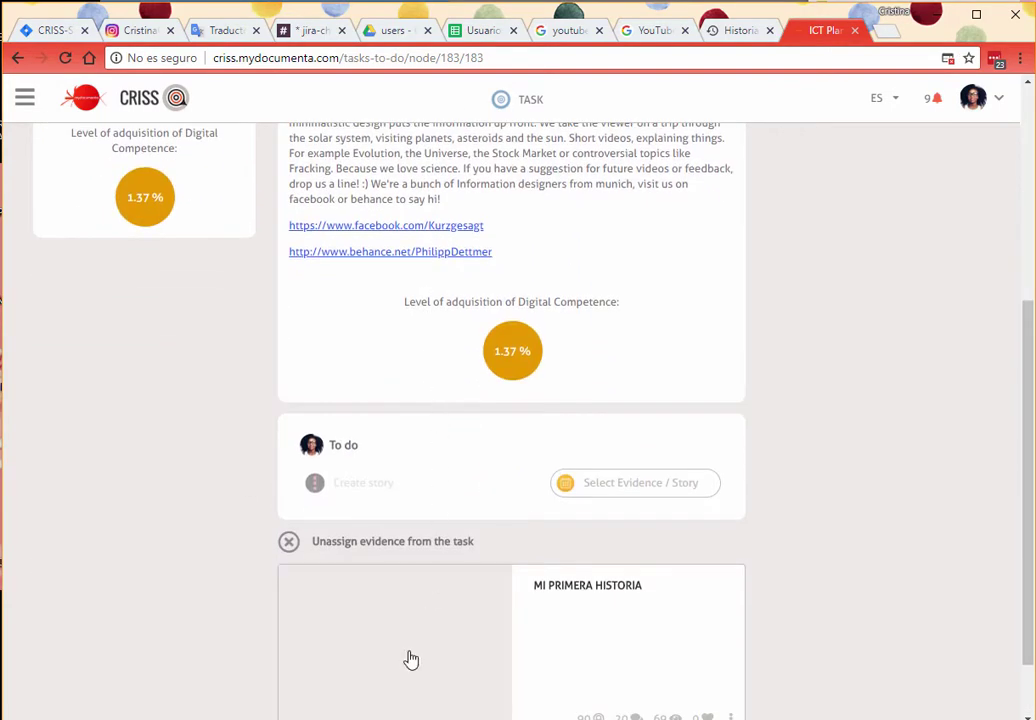
{"action": "scroll", "coordinate": [410, 659], "scroll_direction": "down", "scroll_amount": 1}
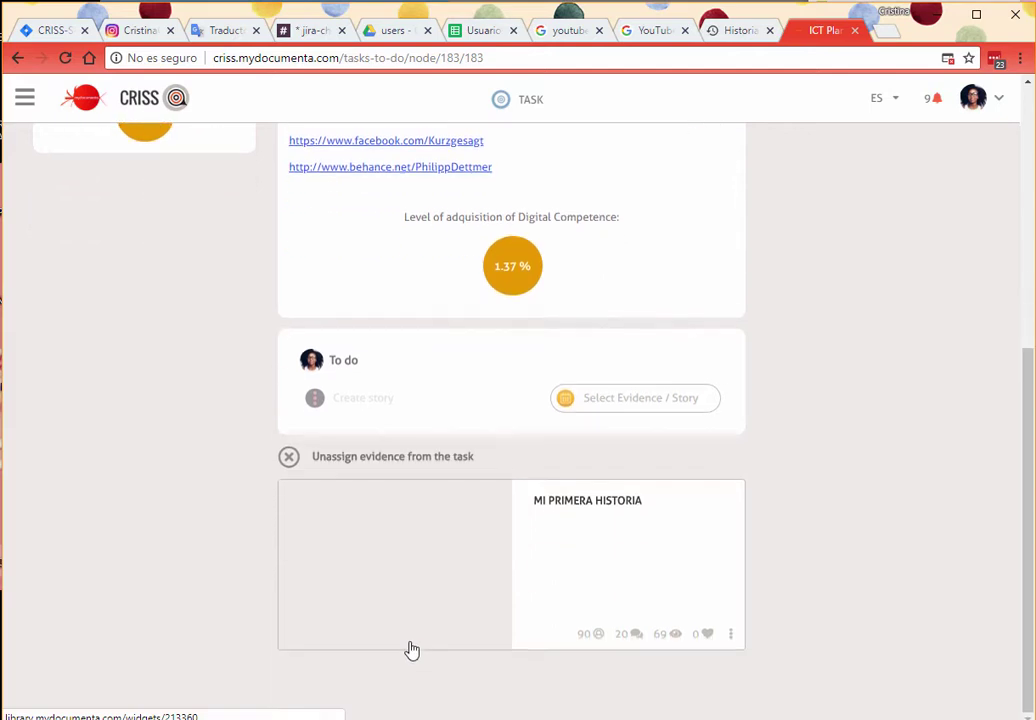
{"action": "left_click", "coordinate": [433, 574]}
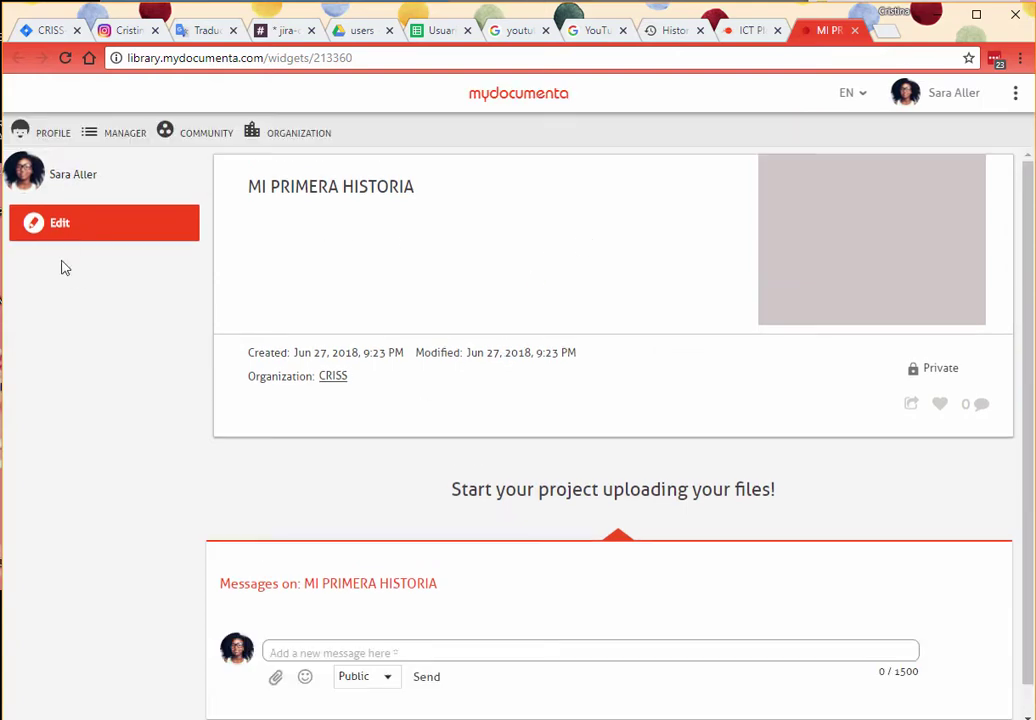
{"action": "left_click", "coordinate": [65, 234]}
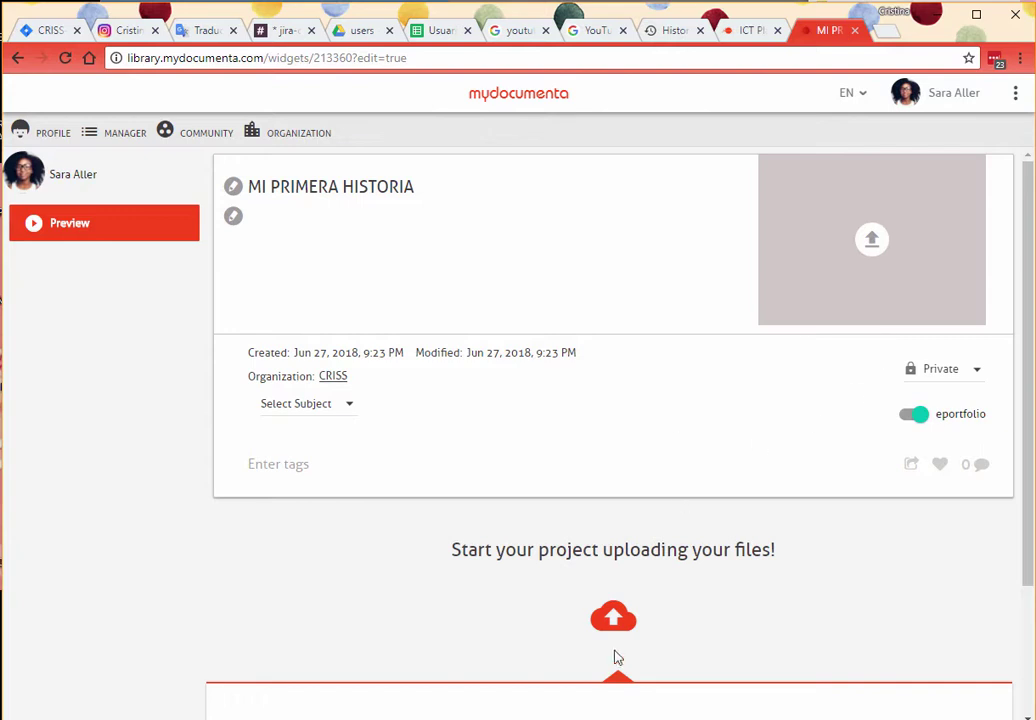
- Look over the story's editing options and open the Resource Library for adding files to the project
{"action": "scroll", "coordinate": [578, 540], "scroll_direction": "down", "scroll_amount": 1}
{"action": "scroll", "coordinate": [578, 540], "scroll_direction": "down", "scroll_amount": 2}
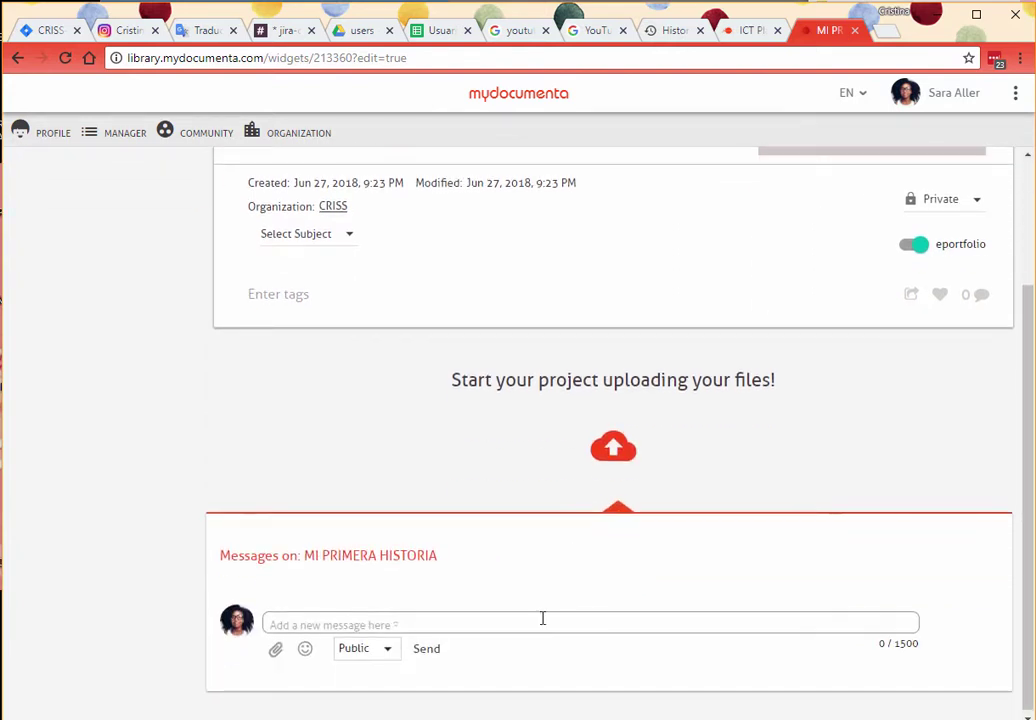
{"action": "scroll", "coordinate": [541, 617], "scroll_direction": "up", "scroll_amount": 2}
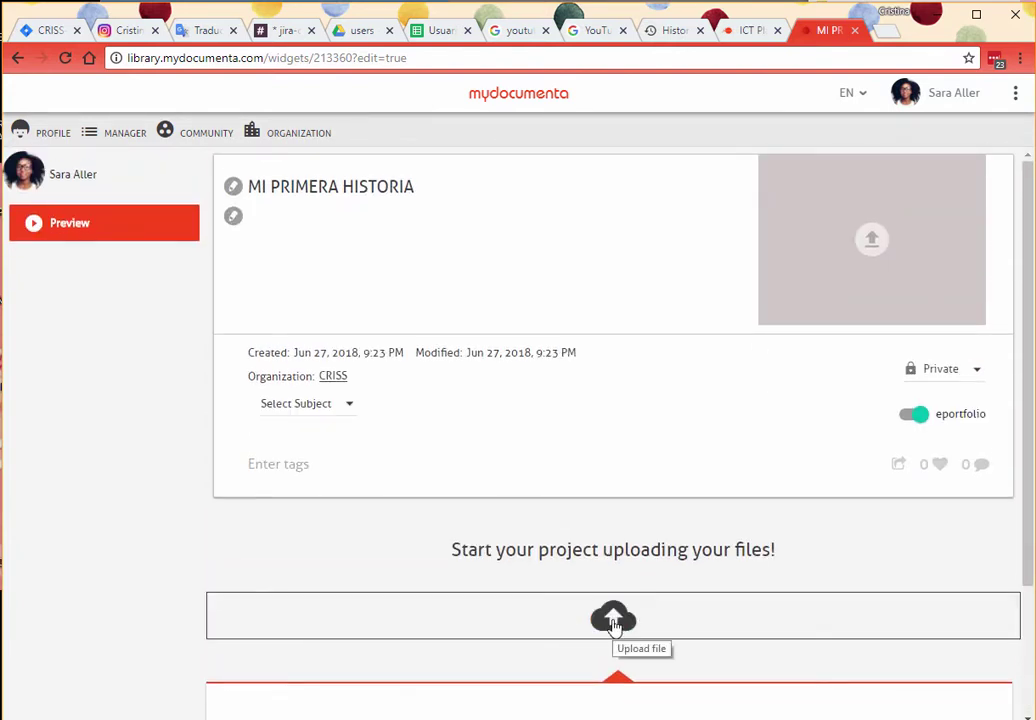
{"action": "left_click", "coordinate": [613, 620]}
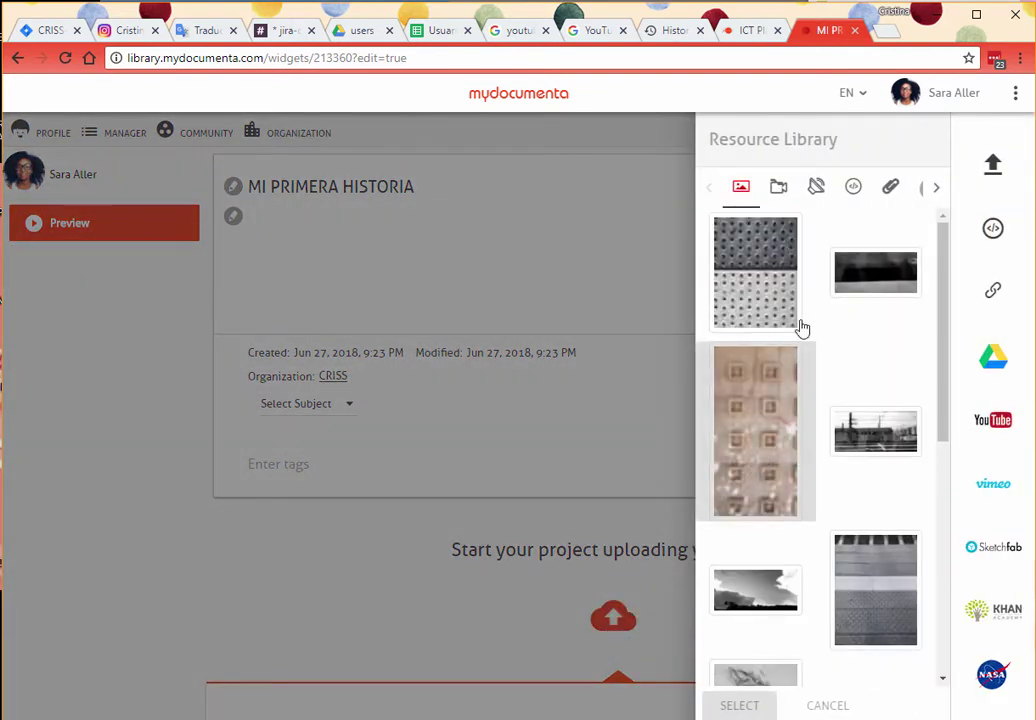
- Browse the Resource Library's categories beyond images, from video, audio, embed code and attachments through to NASA resources
{"action": "left_click", "coordinate": [778, 192]}
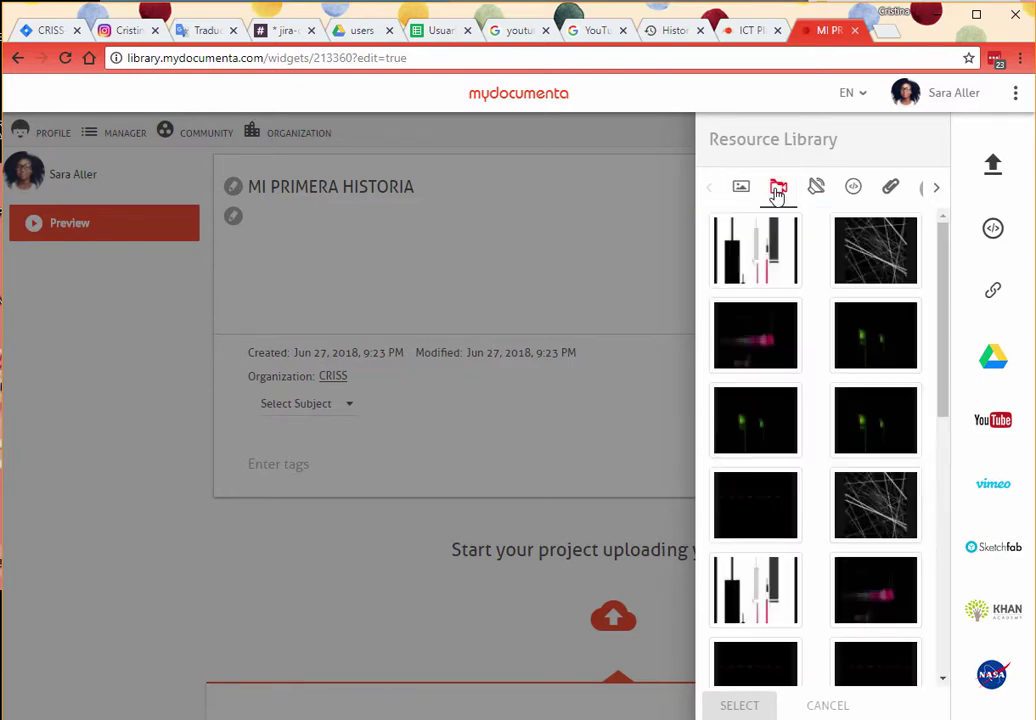
{"action": "left_click", "coordinate": [812, 196]}
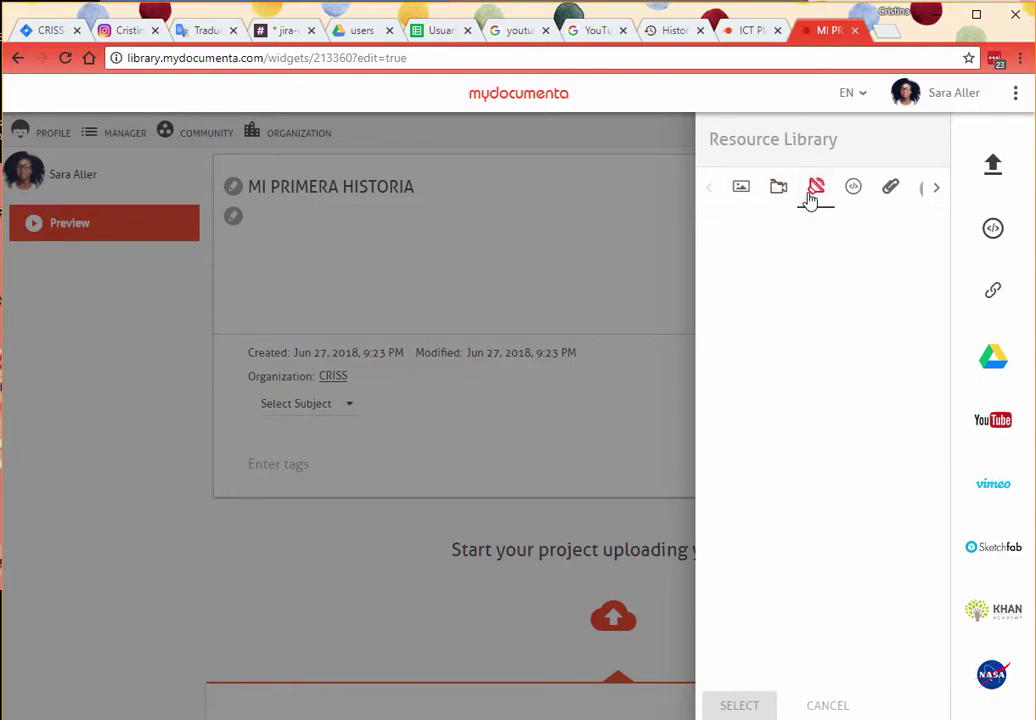
{"action": "left_click", "coordinate": [858, 197]}
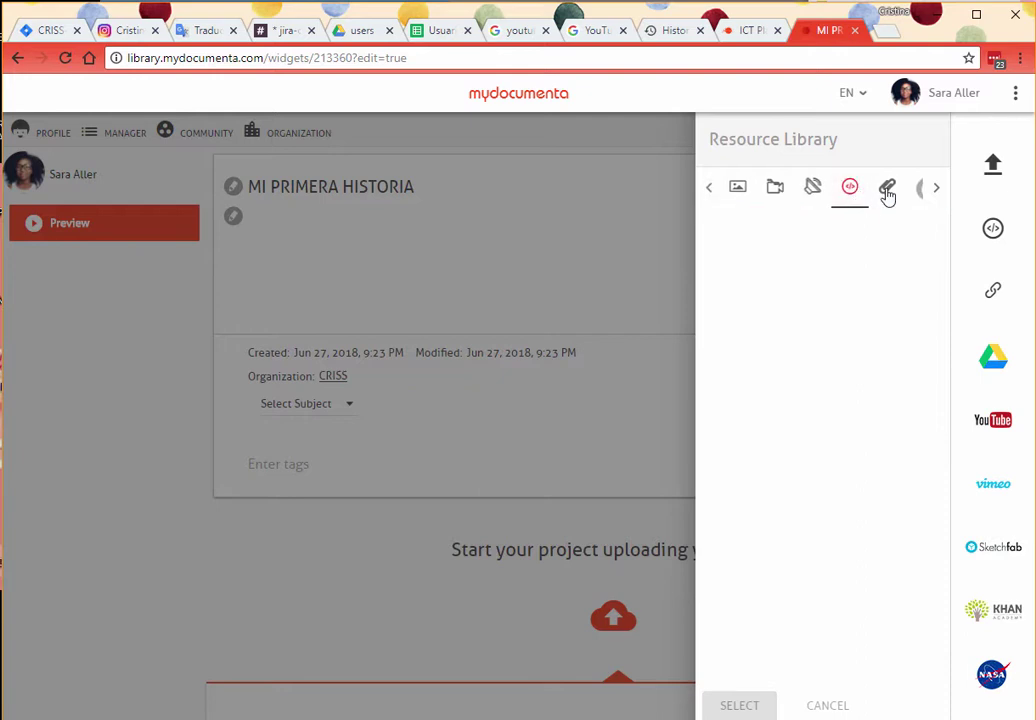
{"action": "left_click", "coordinate": [887, 196]}
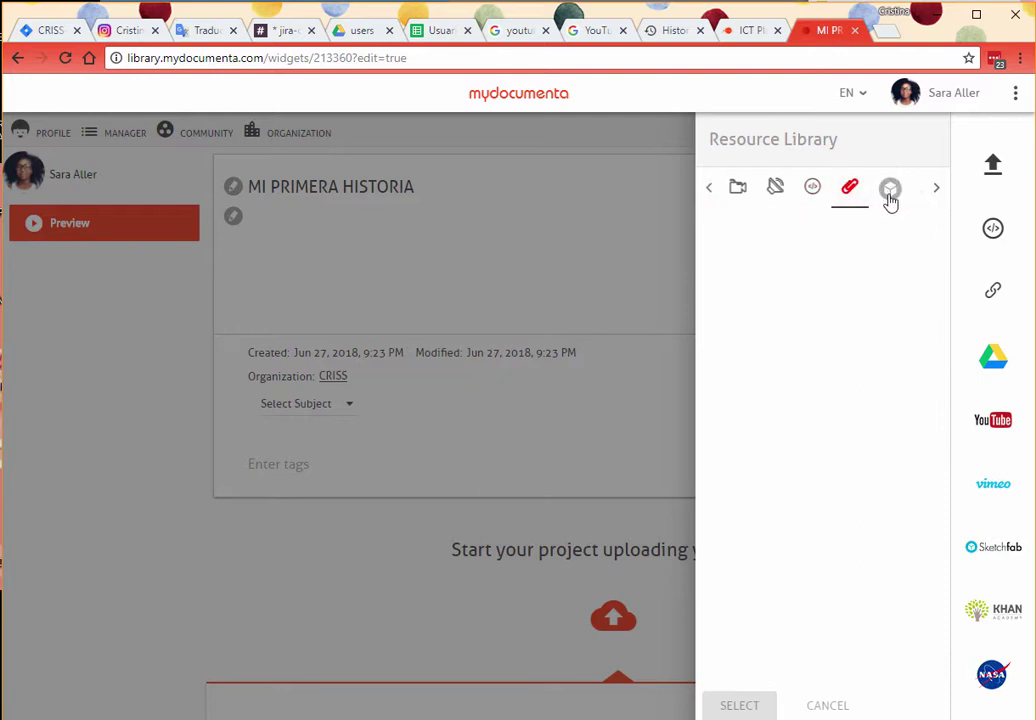
{"action": "left_click", "coordinate": [892, 198]}
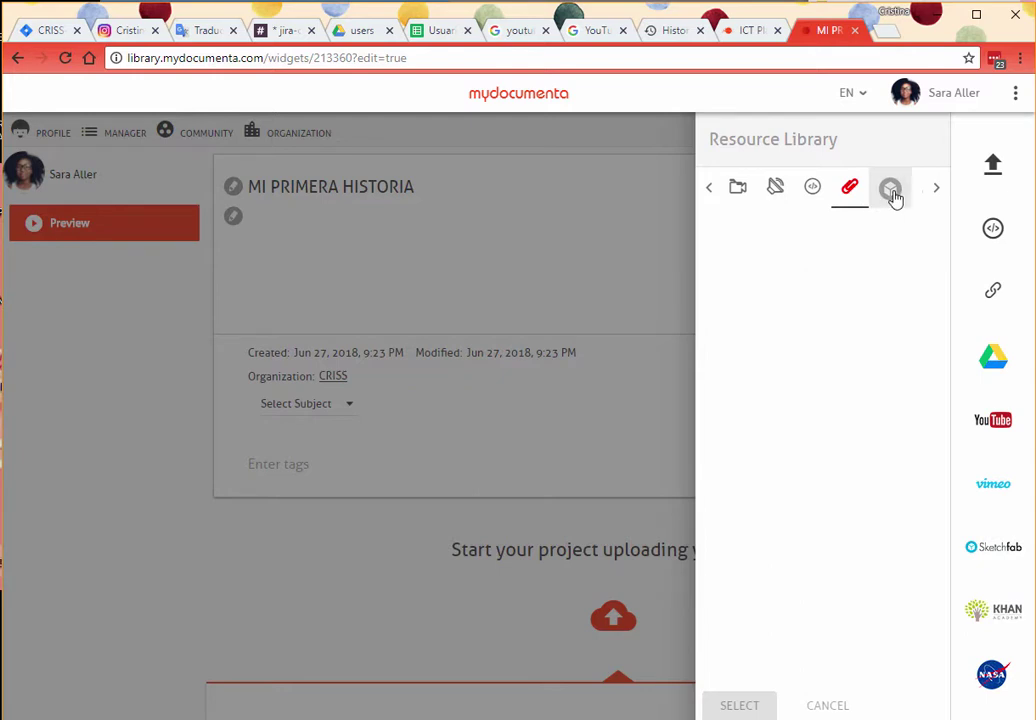
{"action": "left_click", "coordinate": [886, 196]}
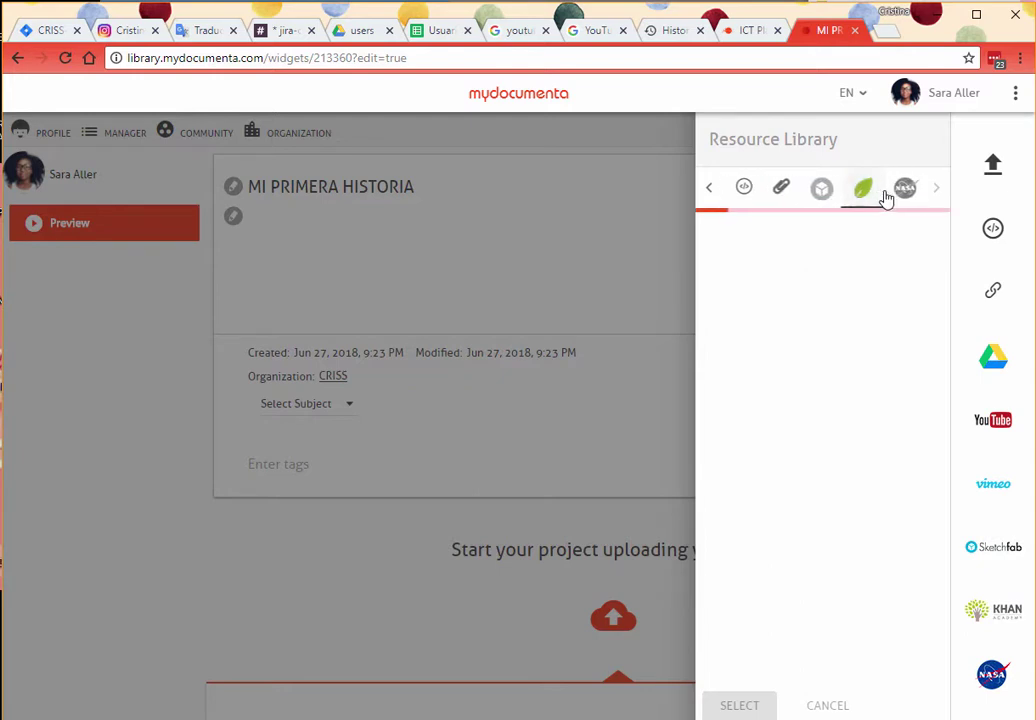
{"action": "left_click", "coordinate": [899, 199]}
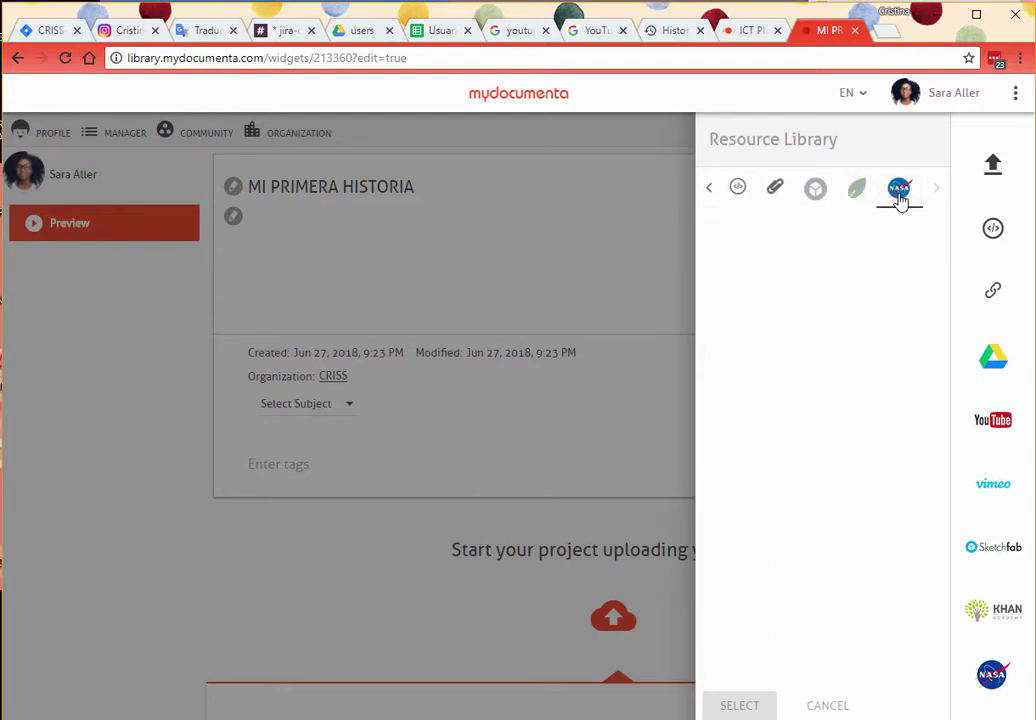
- Insert the library photo of the woman behind the bar counter into the story
{"action": "left_click", "coordinate": [716, 197]}
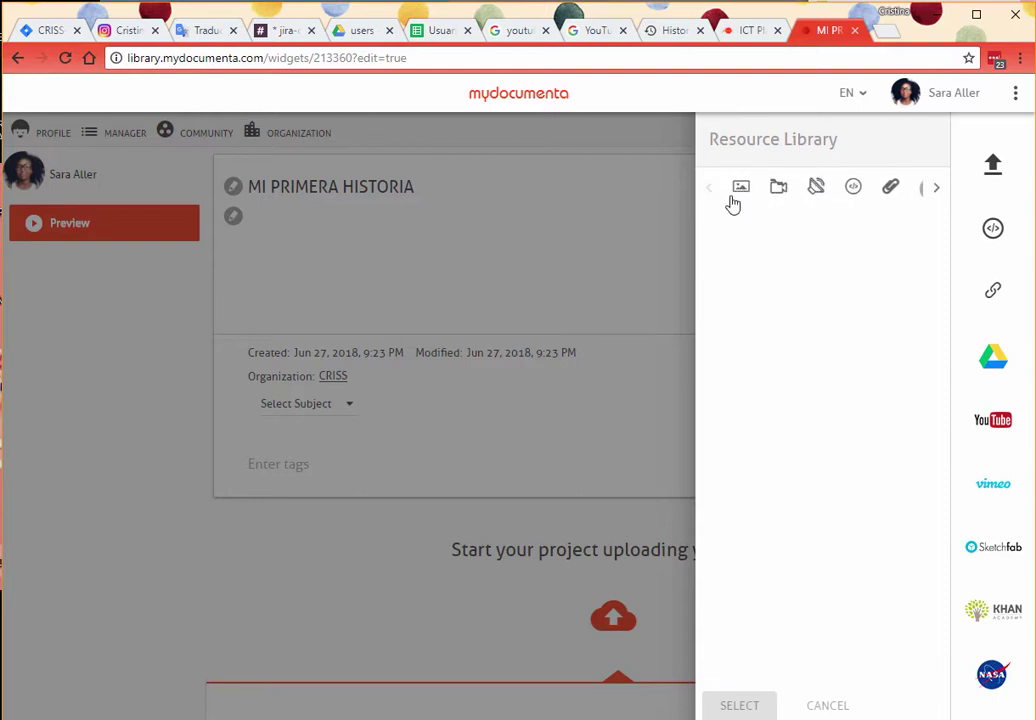
{"action": "left_click", "coordinate": [738, 194]}
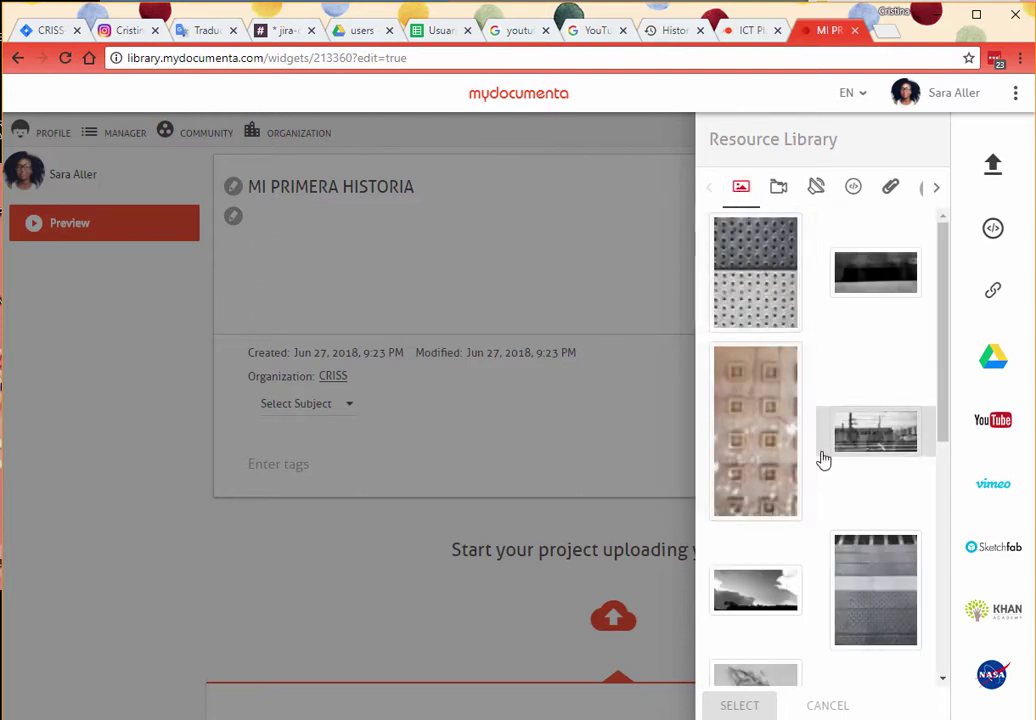
{"action": "scroll", "coordinate": [821, 458], "scroll_direction": "down", "scroll_amount": 5}
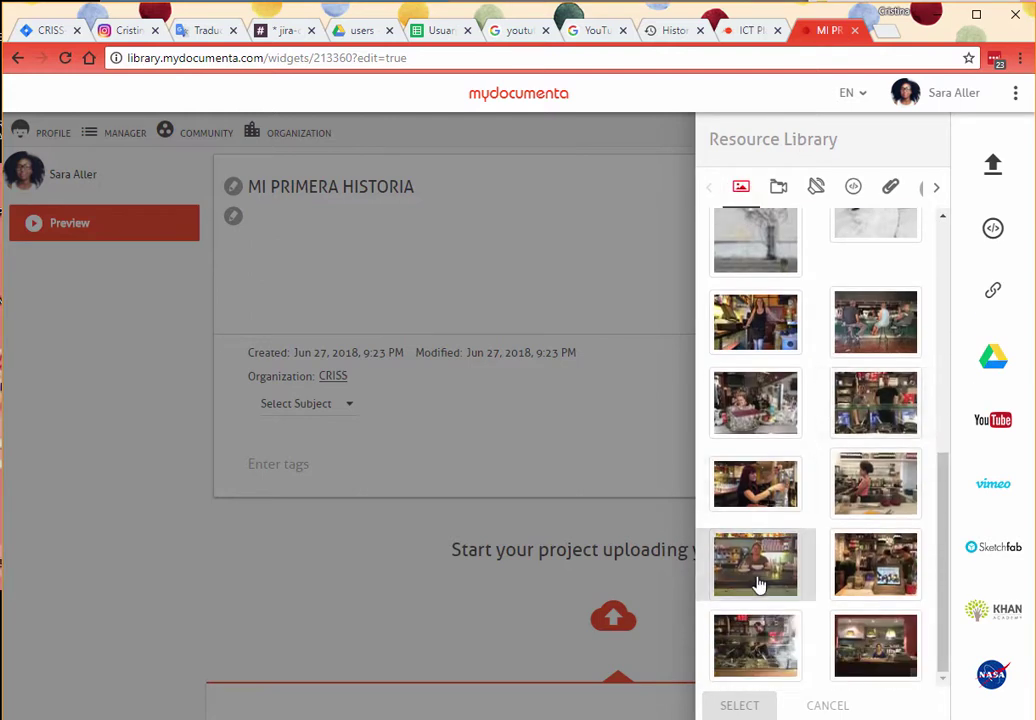
{"action": "left_click", "coordinate": [758, 578]}
{"action": "left_click", "coordinate": [739, 705]}
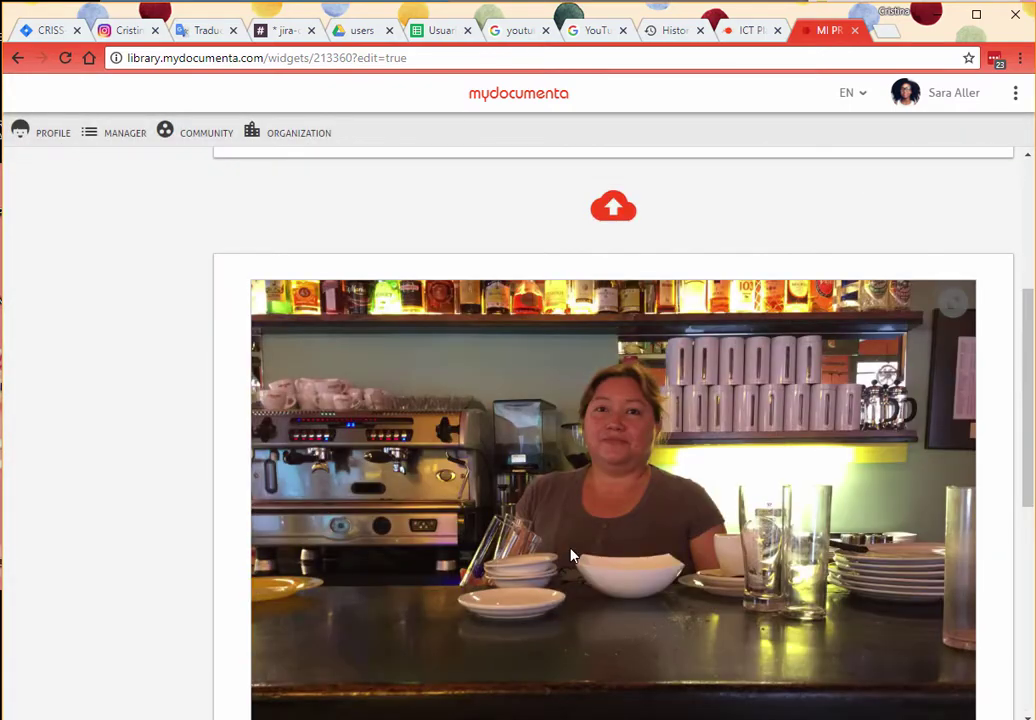
- Rename the inserted photo's title from its file name to "MI PRIMER RETRATO"
{"action": "scroll", "coordinate": [571, 556], "scroll_direction": "down", "scroll_amount": 3}
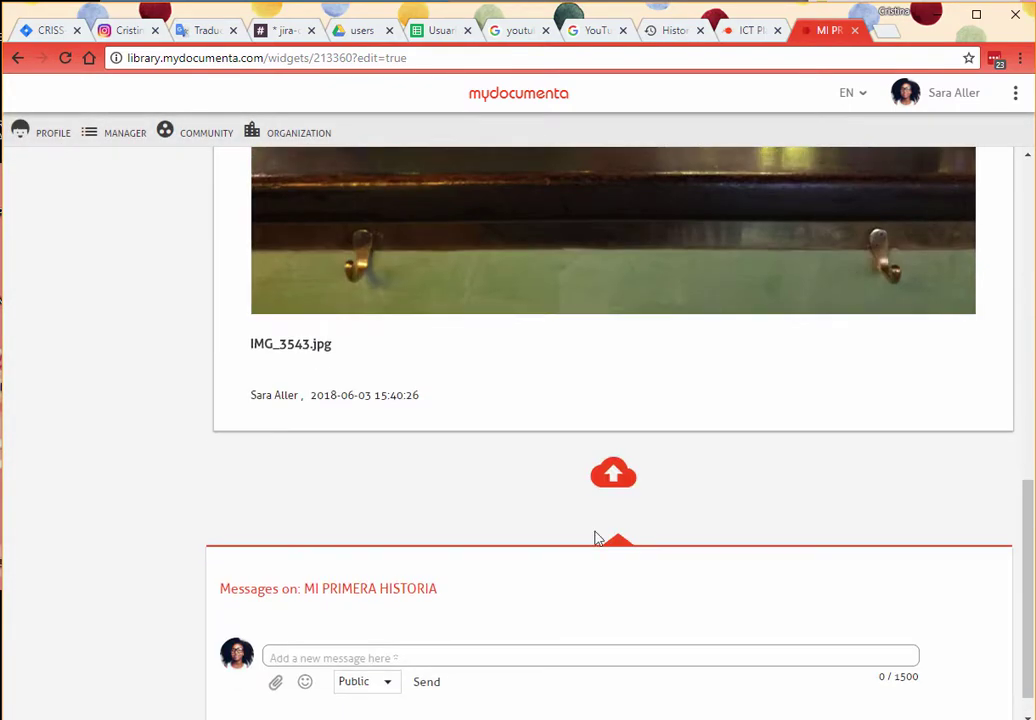
{"action": "left_click", "coordinate": [281, 350]}
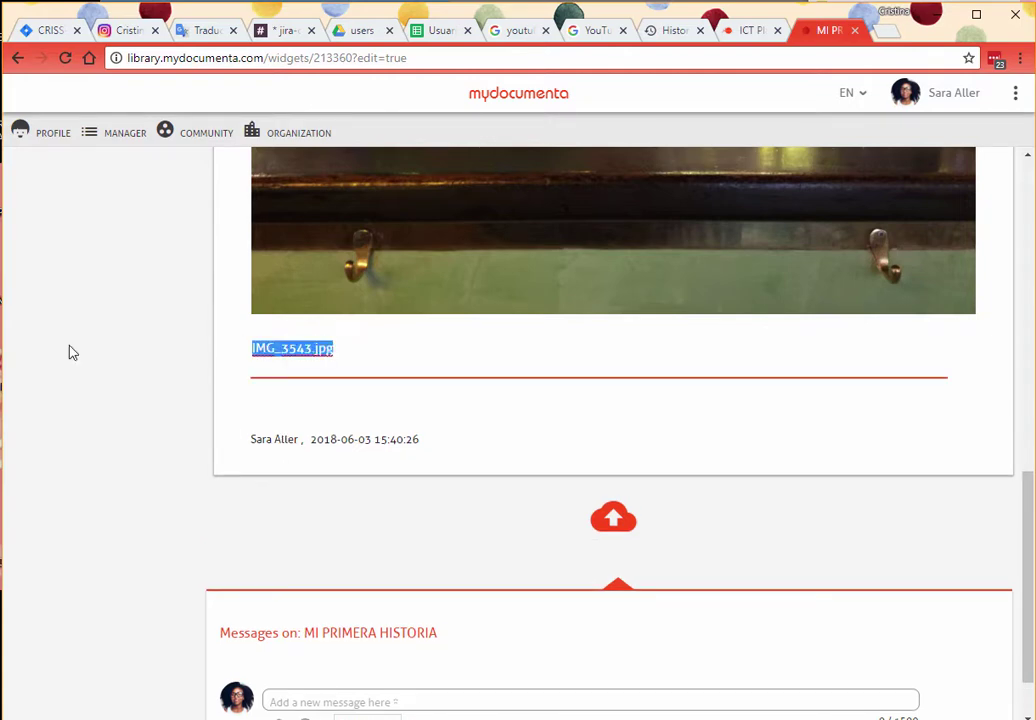
{"action": "type", "text": "MI PRIMER RETRATO"}
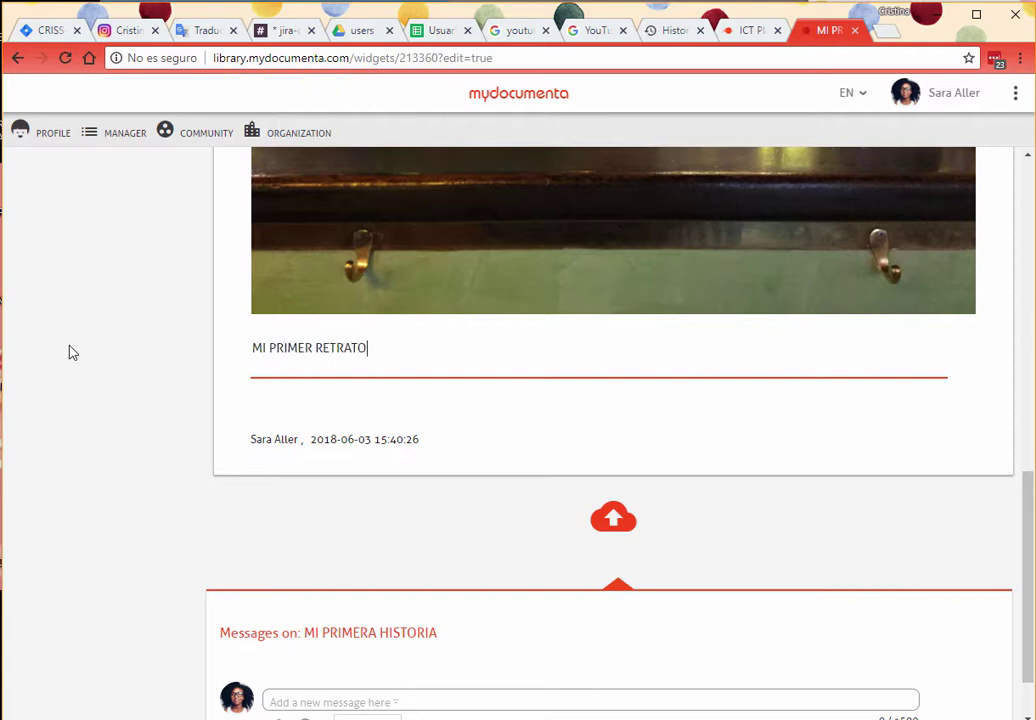
{"action": "key", "text": "Return"}
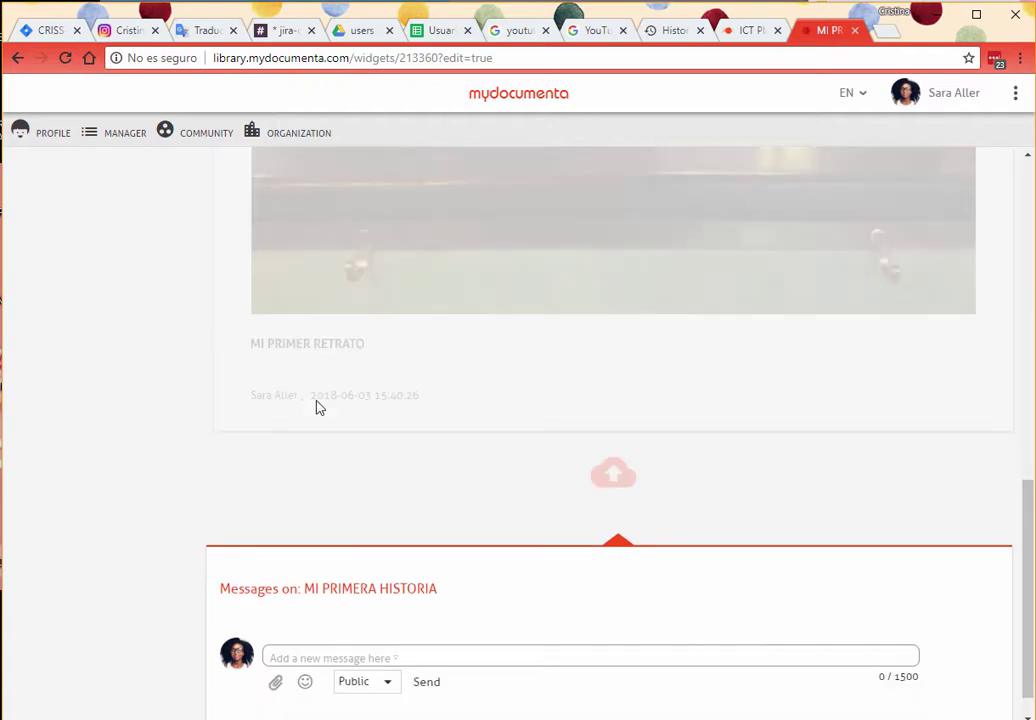
- Enter the filler text "Z´FV SÑDLKFVMDS´LKFVMDLFKBVMNSÑLDKMBVLKGDNSDLFK SÑDKFVSÑLDF" as the photo's description
{"action": "left_click", "coordinate": [277, 379]}
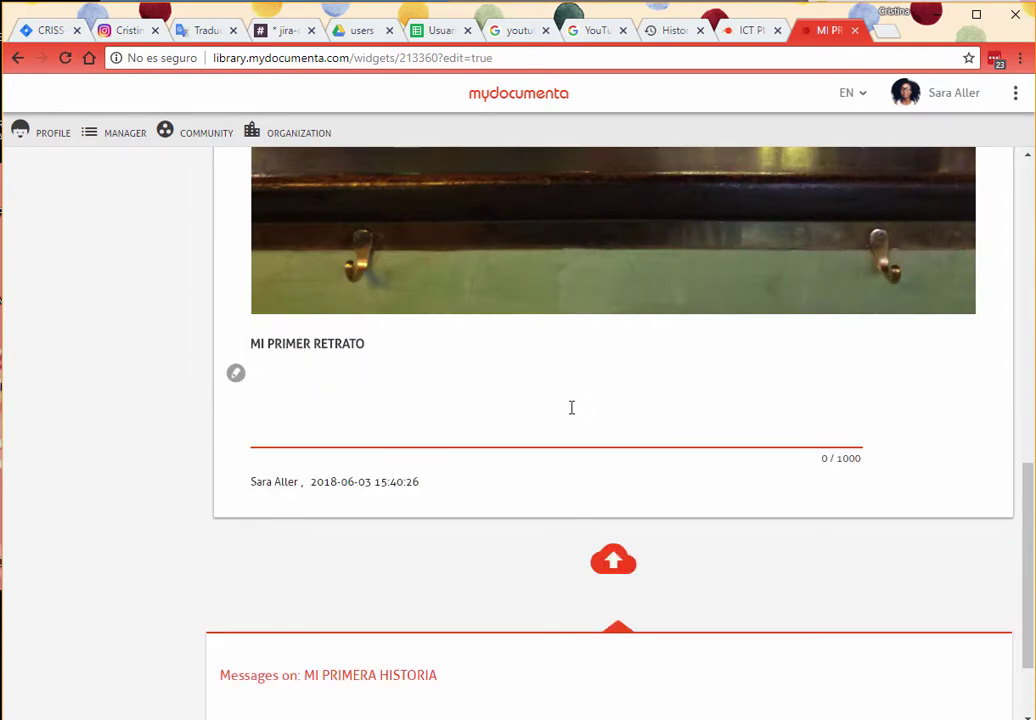
{"action": "type", "text": "Z´FV SÑDLKFVMDS´LKFVMDLFKBVMN"}
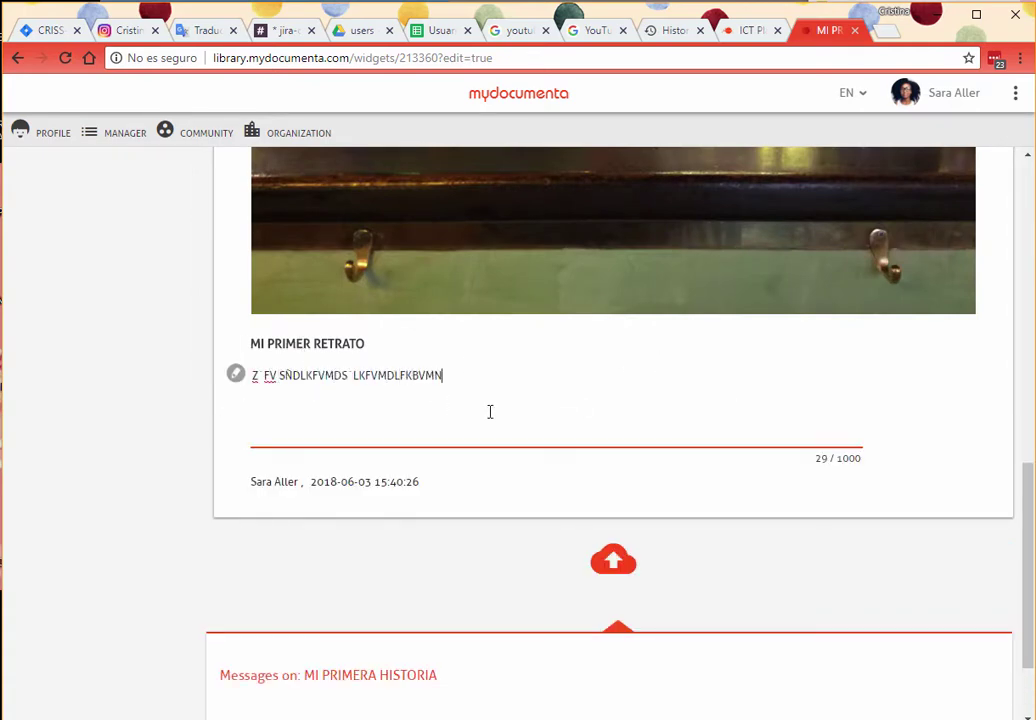
{"action": "type", "text": "SÑLDKMBVLKGDNSDLFK SÑDKFVSÑLDF"}
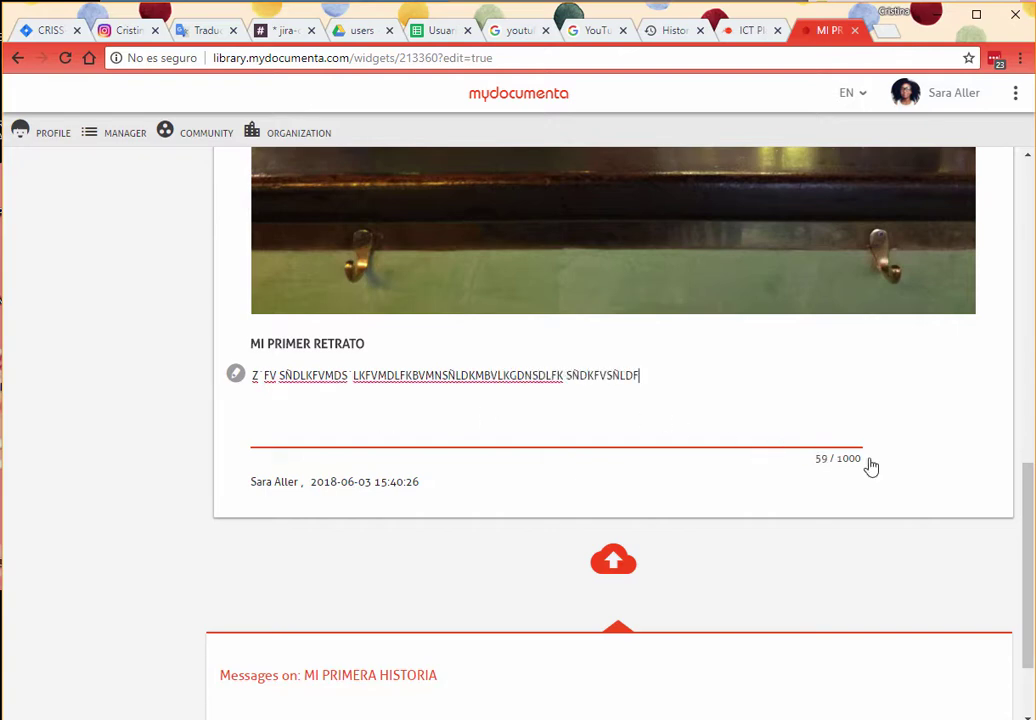
{"action": "scroll", "coordinate": [585, 413], "scroll_direction": "up", "scroll_amount": 3}
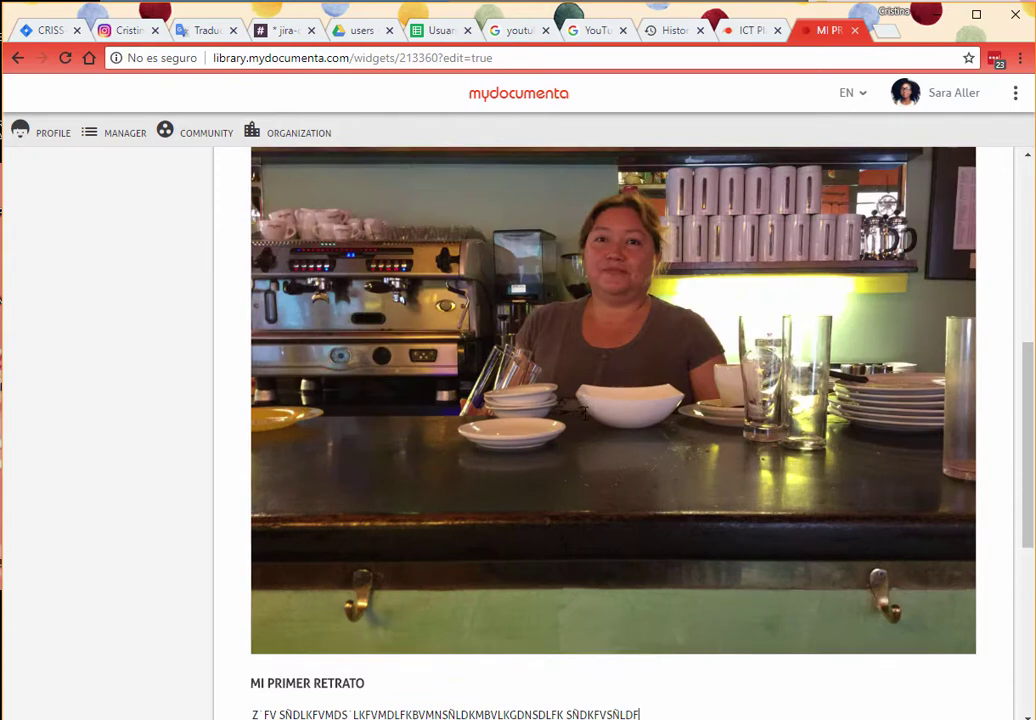
- Start adding a YouTube video below the photo and assign it to the classroom Group 1 MULTIMEDIA / Multimedia A
{"action": "scroll", "coordinate": [583, 418], "scroll_direction": "down", "scroll_amount": 3}
{"action": "scroll", "coordinate": [585, 414], "scroll_direction": "up", "scroll_amount": 3}
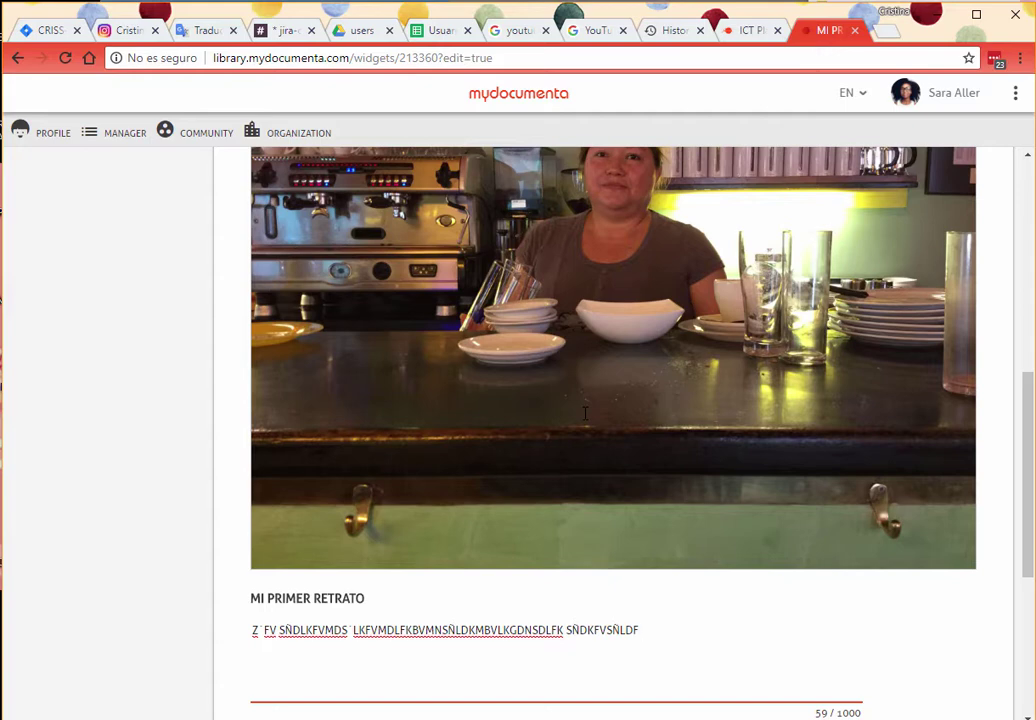
{"action": "scroll", "coordinate": [585, 413], "scroll_direction": "down", "scroll_amount": 3}
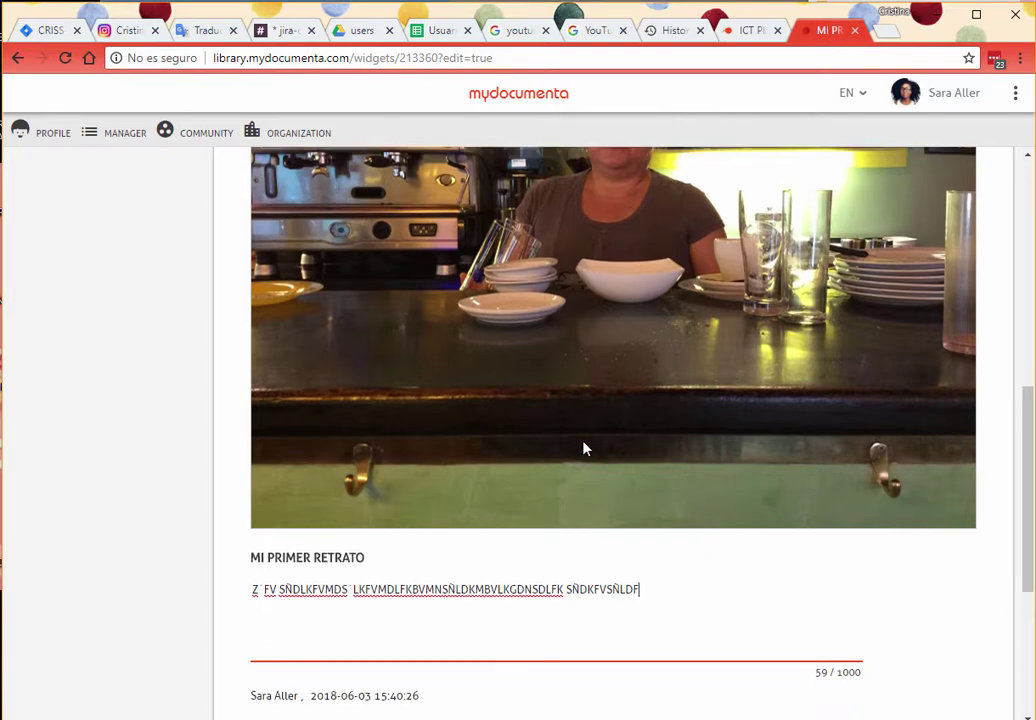
{"action": "scroll", "coordinate": [303, 273], "scroll_direction": "down", "scroll_amount": 1}
{"action": "scroll", "coordinate": [152, 309], "scroll_direction": "up", "scroll_amount": 5}
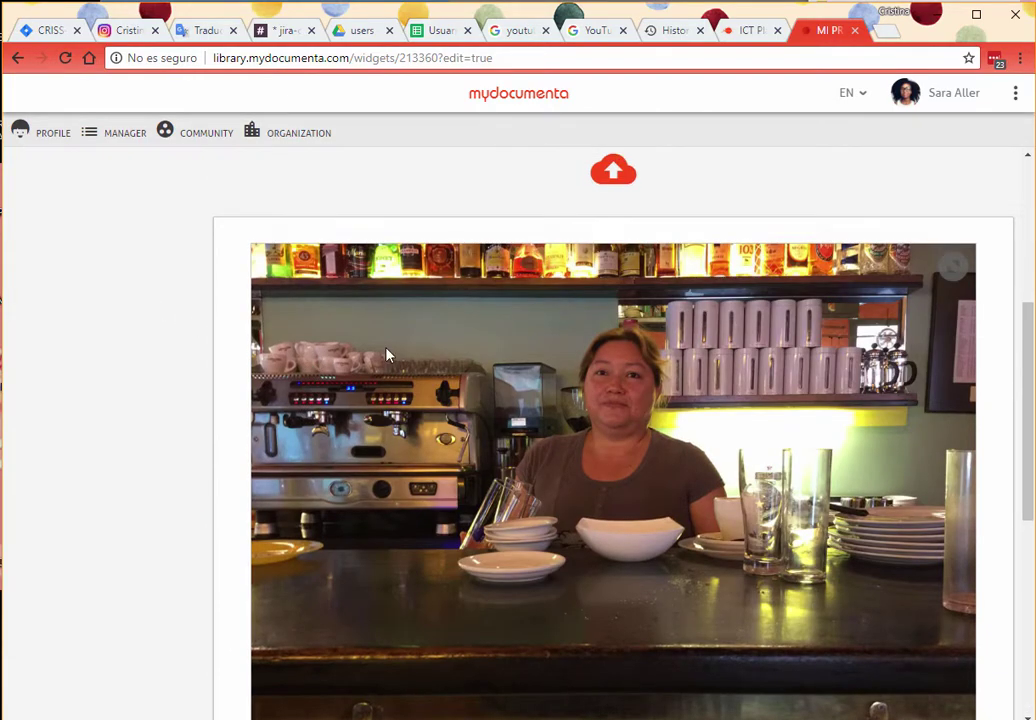
{"action": "scroll", "coordinate": [388, 355], "scroll_direction": "down", "scroll_amount": 4}
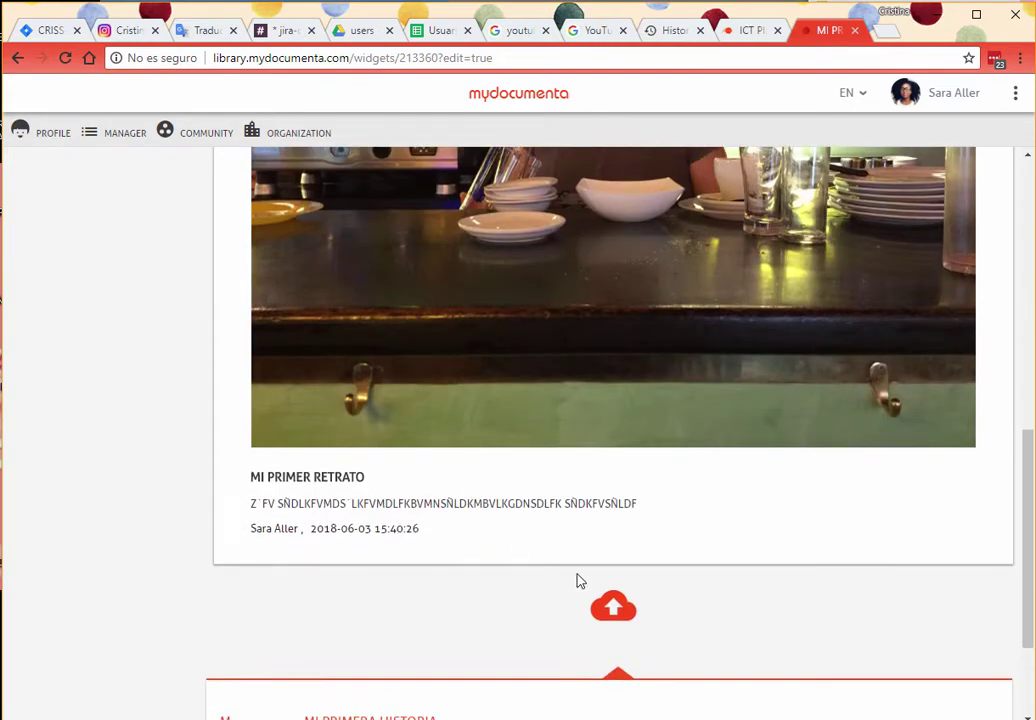
{"action": "left_click", "coordinate": [612, 605]}
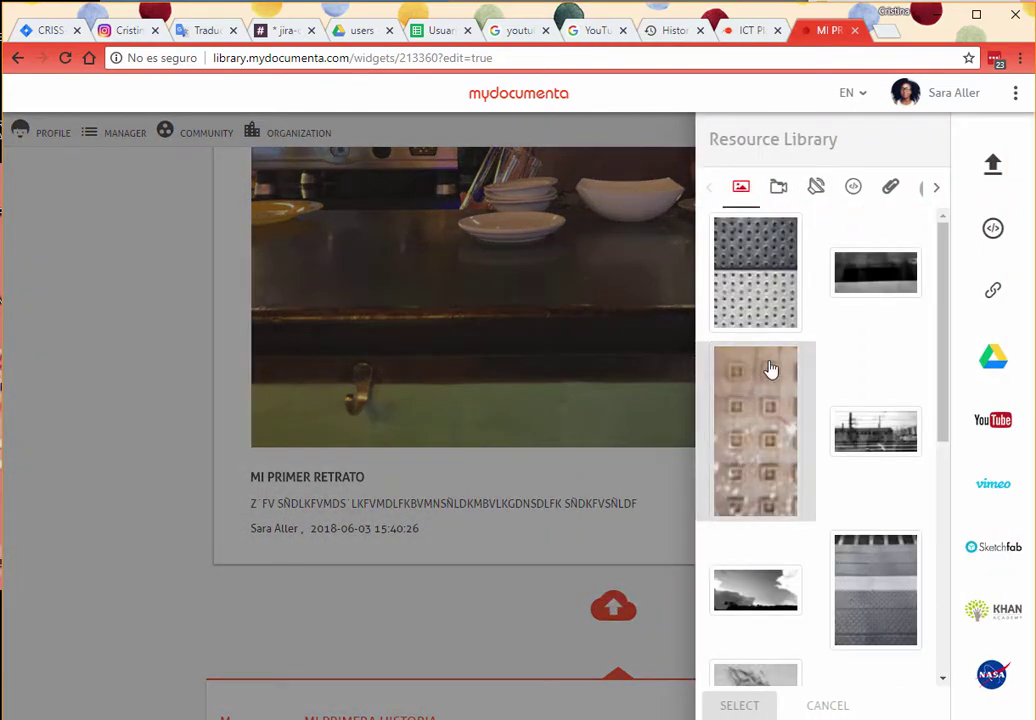
{"action": "left_click", "coordinate": [993, 424]}
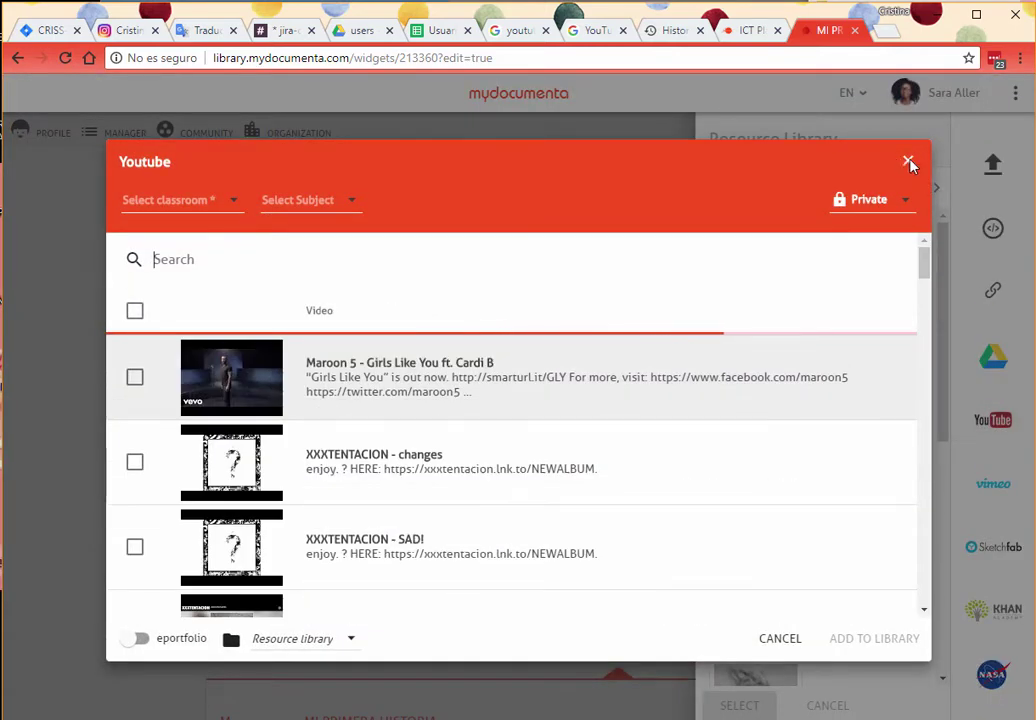
{"action": "left_click", "coordinate": [908, 161]}
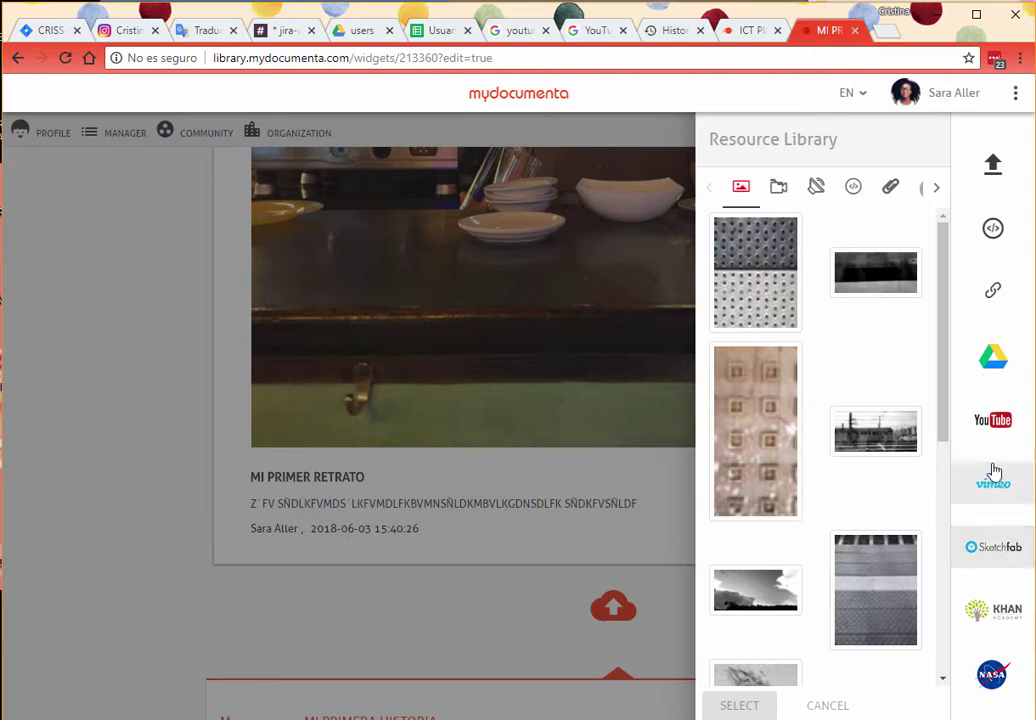
{"action": "left_click", "coordinate": [992, 424]}
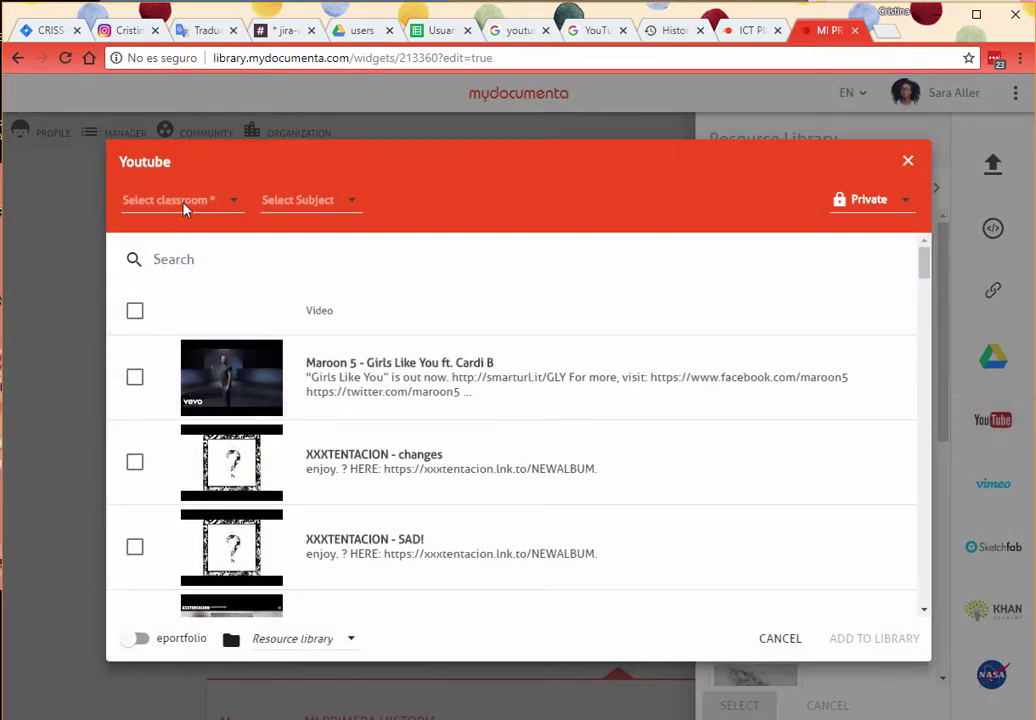
{"action": "left_click", "coordinate": [155, 203]}
{"action": "left_click", "coordinate": [194, 208]}
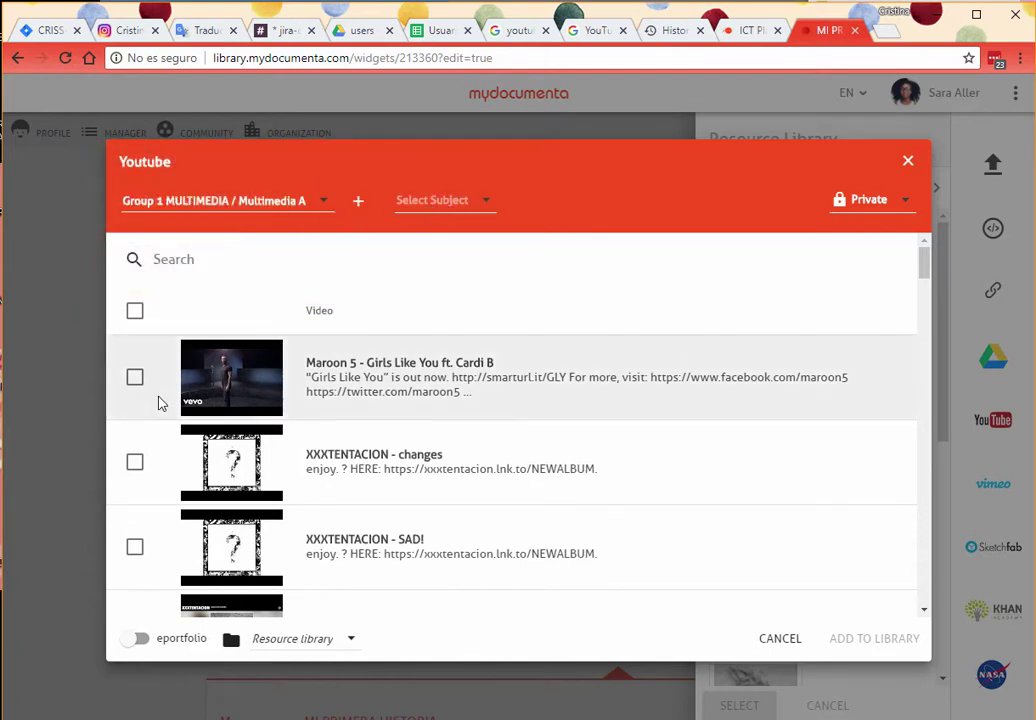
- Search YouTube for "THE SOLAR SYSTEM" and add the video "Solar System 101 | National Geographic" to the story
{"action": "left_click", "coordinate": [175, 258]}
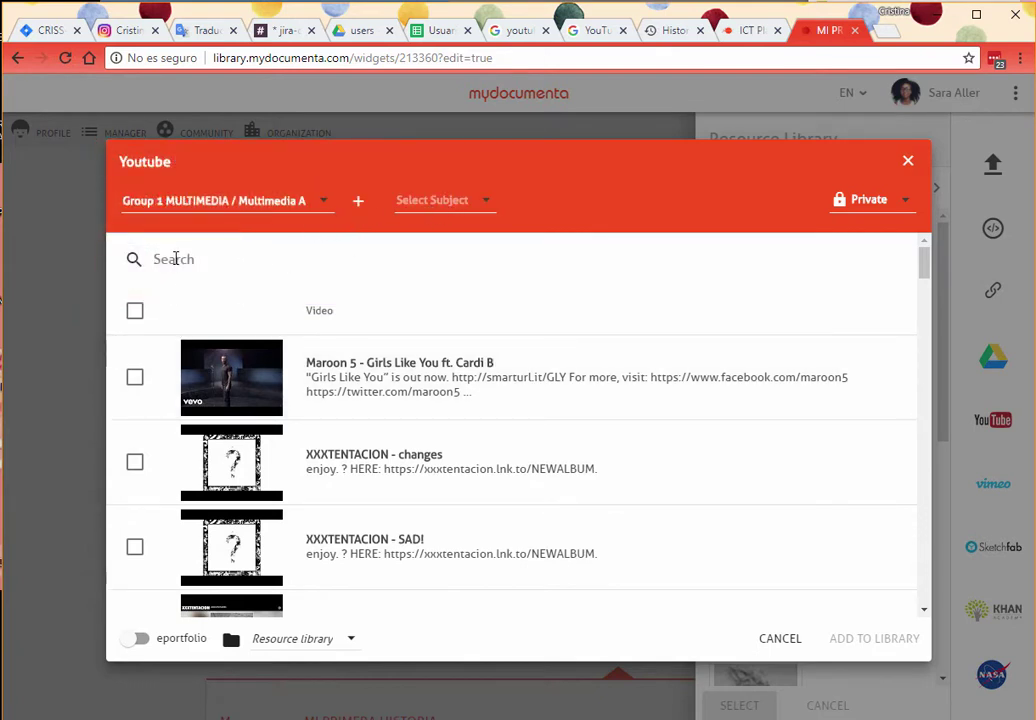
{"action": "type", "text": "THE SOLAR SYSTEM"}
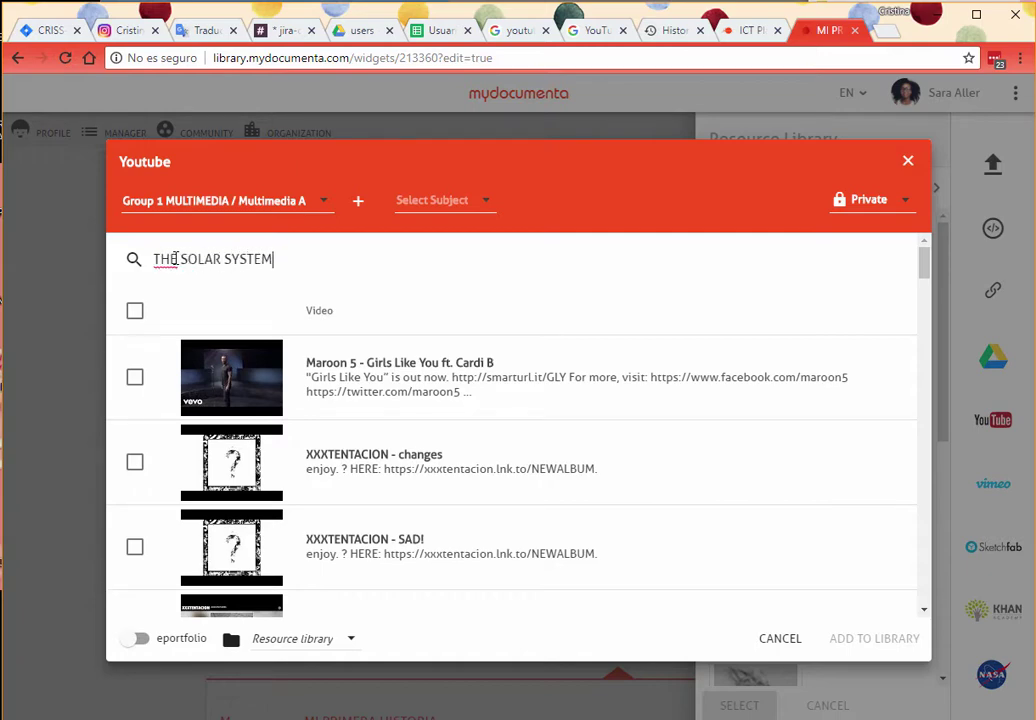
{"action": "key", "text": "Return"}
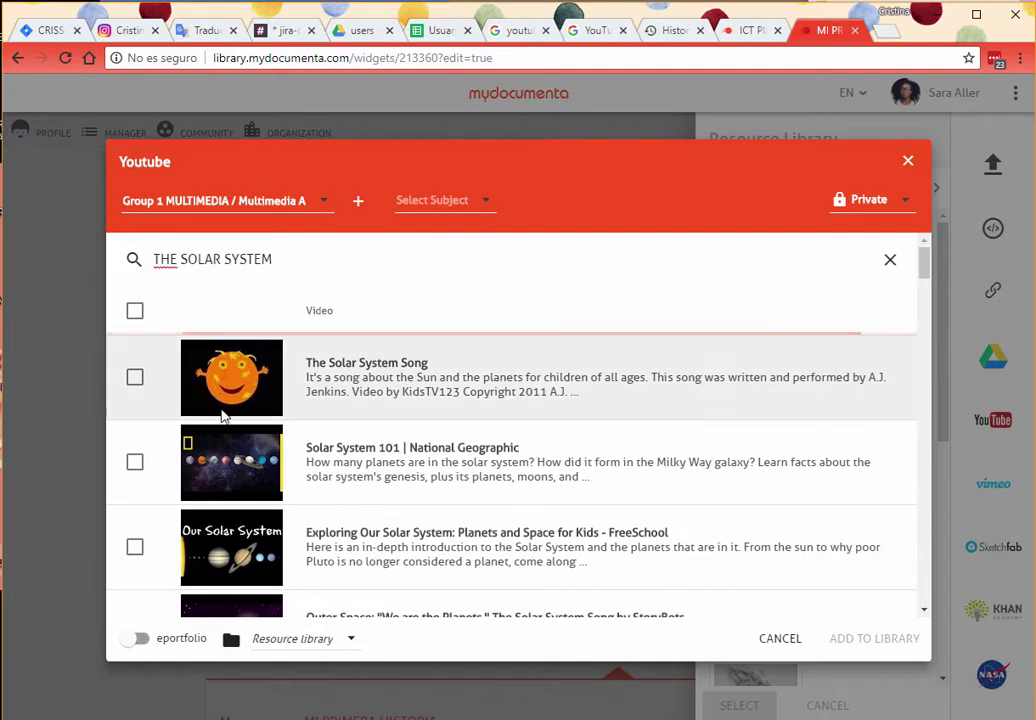
{"action": "left_click", "coordinate": [138, 468]}
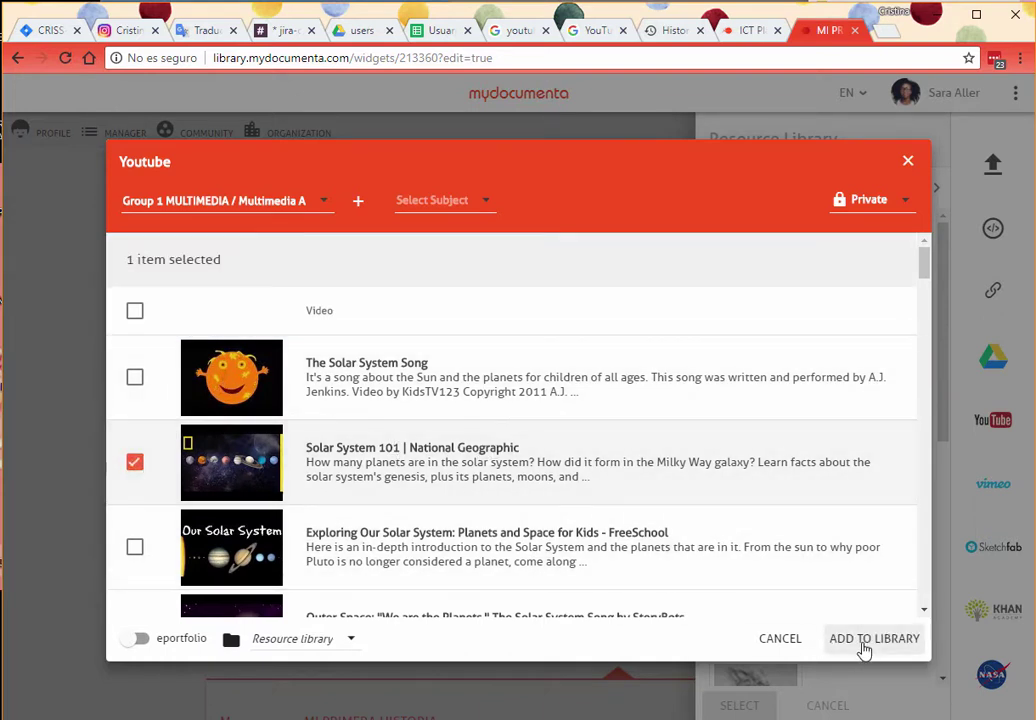
{"action": "left_click", "coordinate": [864, 648]}
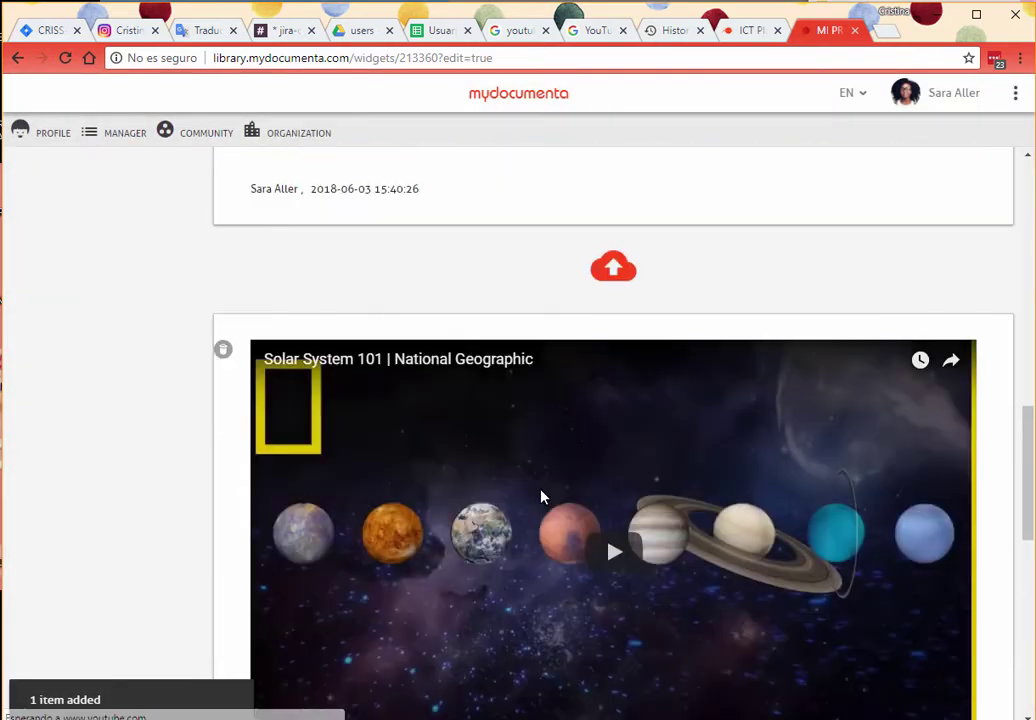
- Examine the inserted video with its title and description, opening the title for editing and leaving it as is
{"action": "scroll", "coordinate": [540, 497], "scroll_direction": "up", "scroll_amount": 8}
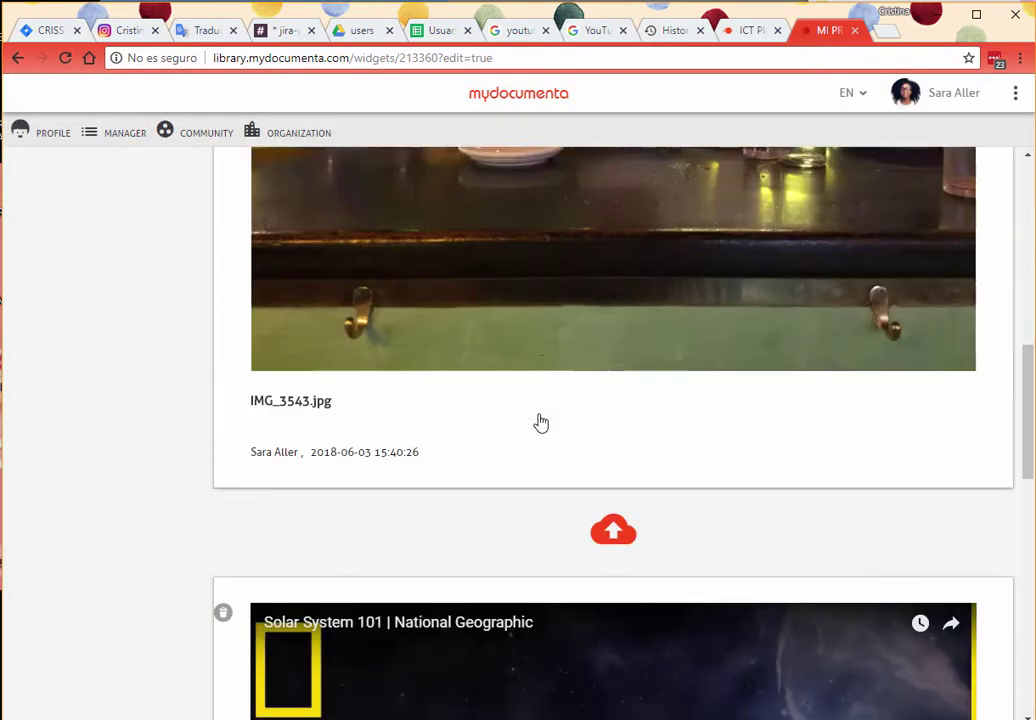
{"action": "scroll", "coordinate": [540, 423], "scroll_direction": "down", "scroll_amount": 8}
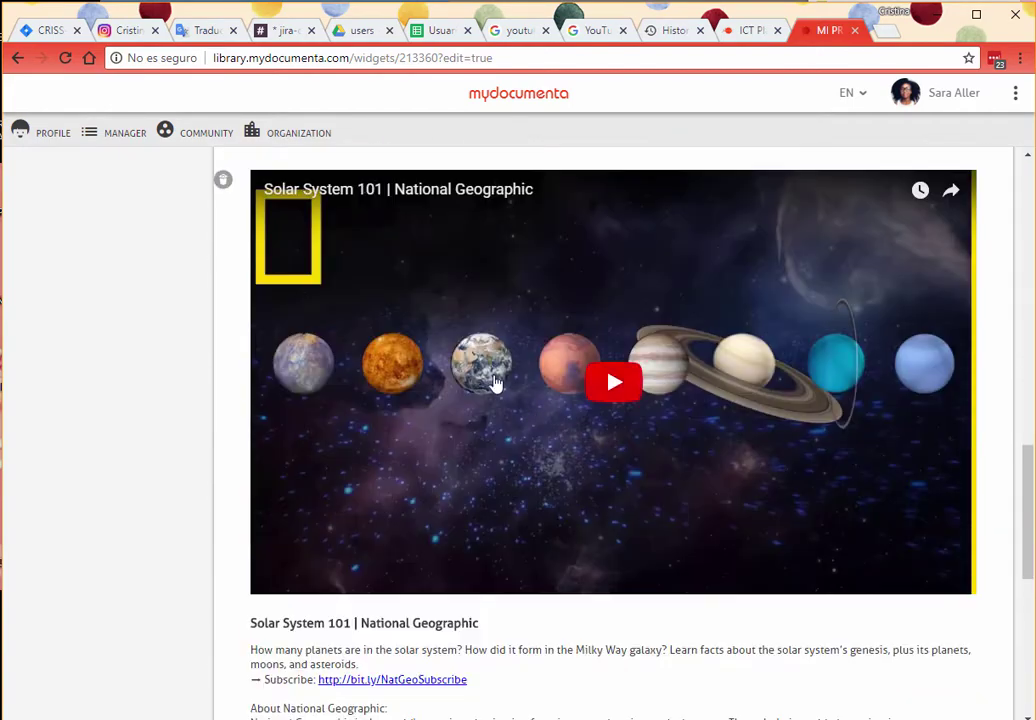
{"action": "mouse_move", "coordinate": [297, 633]}
{"action": "scroll", "coordinate": [324, 594], "scroll_direction": "down", "scroll_amount": 1}
{"action": "scroll", "coordinate": [436, 590], "scroll_direction": "down", "scroll_amount": 1}
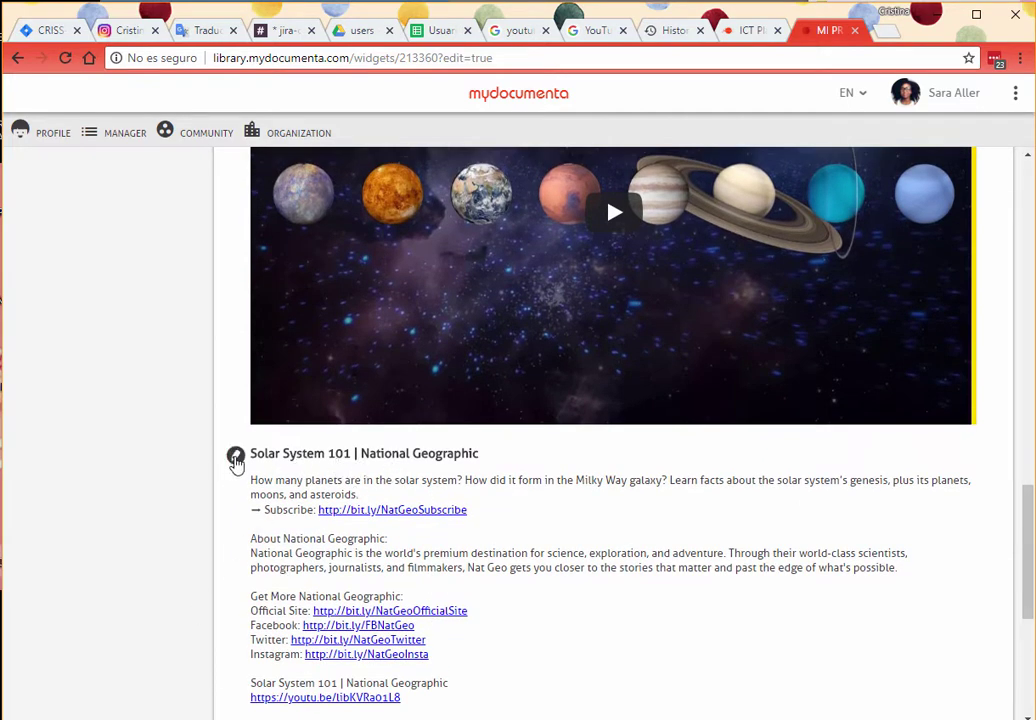
{"action": "left_click", "coordinate": [234, 457]}
{"action": "left_click_drag", "start_coordinate": [256, 457], "coordinate": [506, 450]}
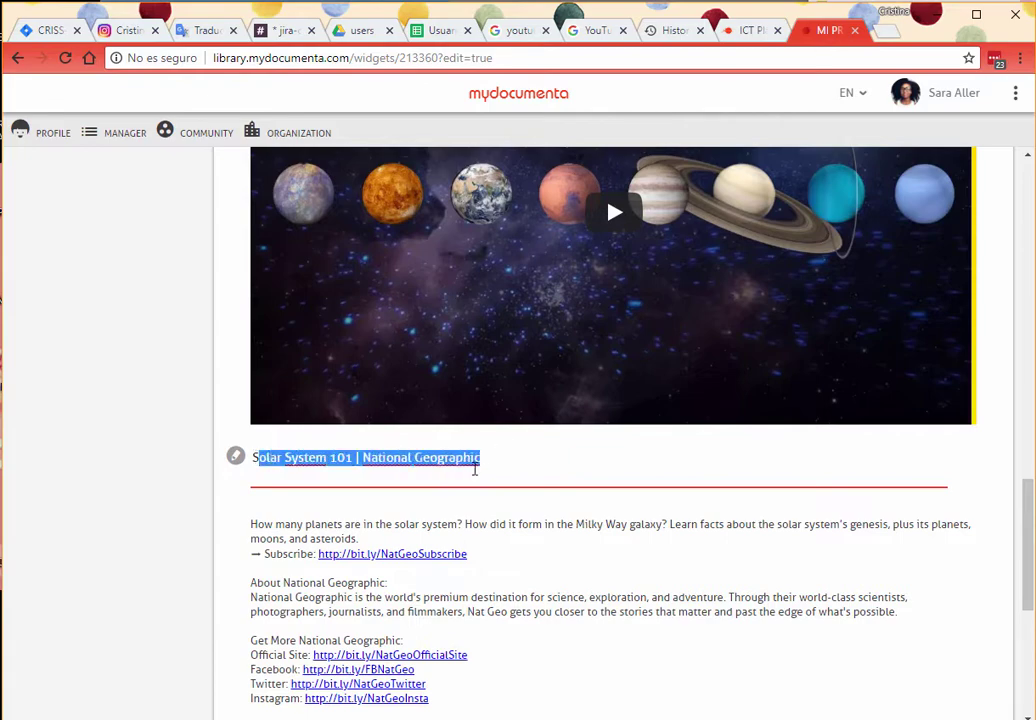
{"action": "scroll", "coordinate": [277, 590], "scroll_direction": "down", "scroll_amount": 2}
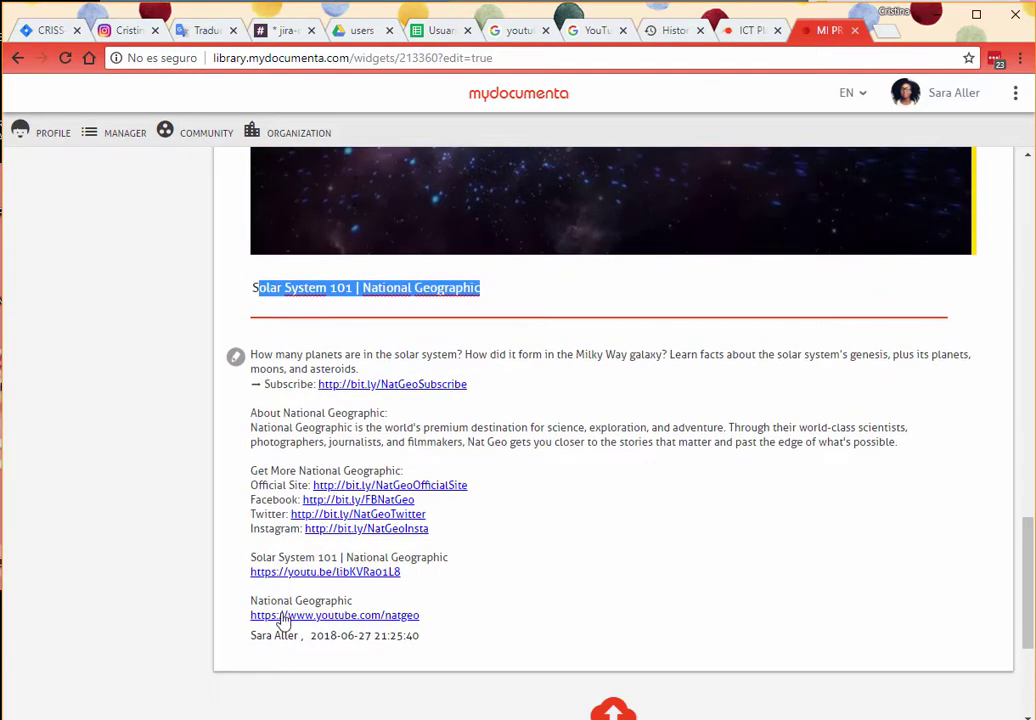
{"action": "scroll", "coordinate": [324, 555], "scroll_direction": "up", "scroll_amount": 5}
{"action": "scroll", "coordinate": [328, 555], "scroll_direction": "down", "scroll_amount": 7}
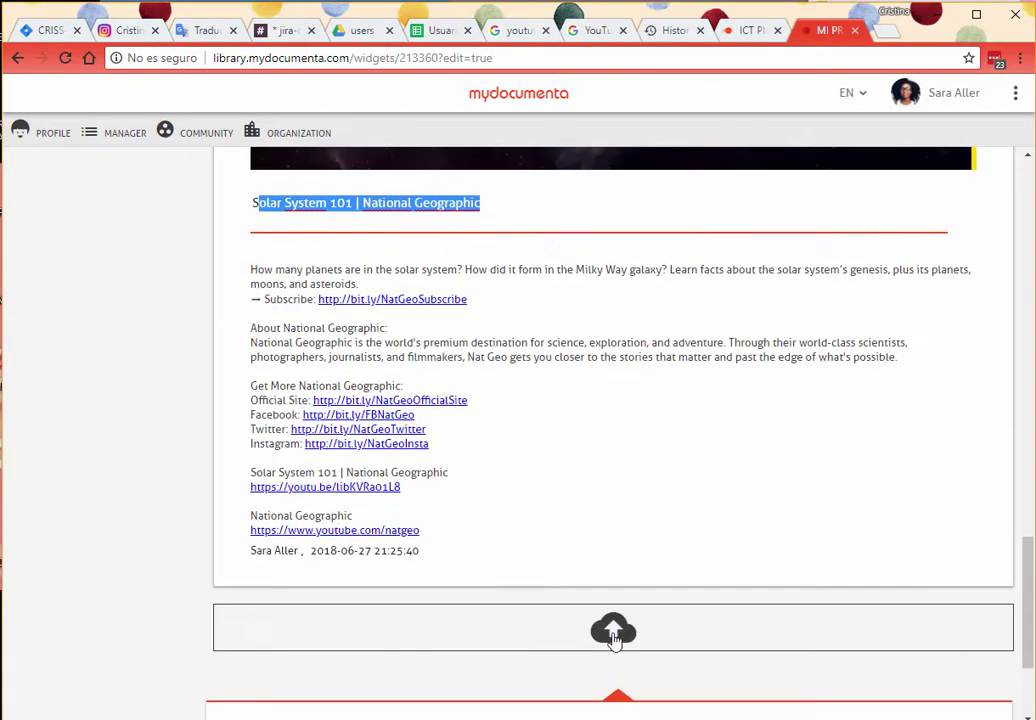
{"action": "left_click", "coordinate": [614, 638]}
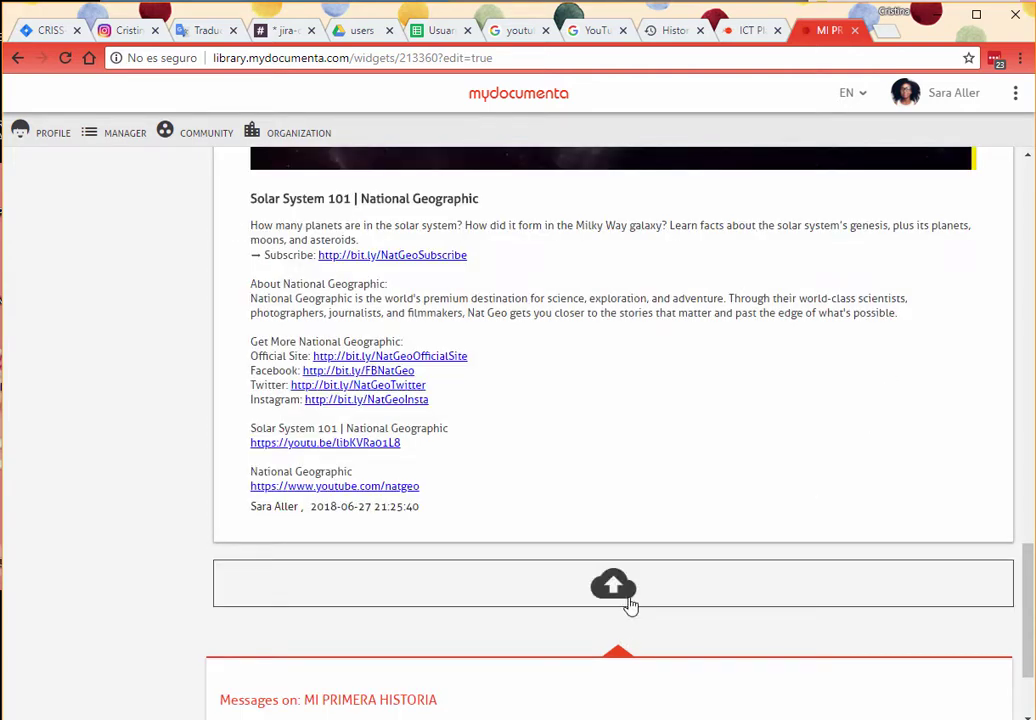
- Start adding an external link below the video and open its classroom choices
{"action": "left_click", "coordinate": [615, 592]}
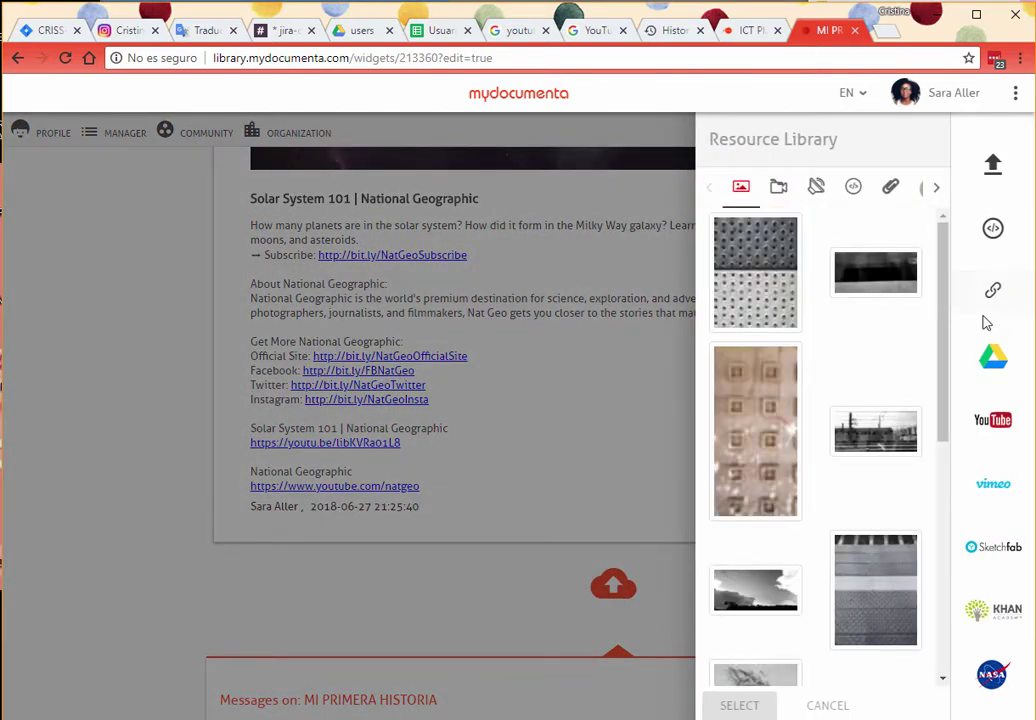
{"action": "left_click", "coordinate": [997, 292]}
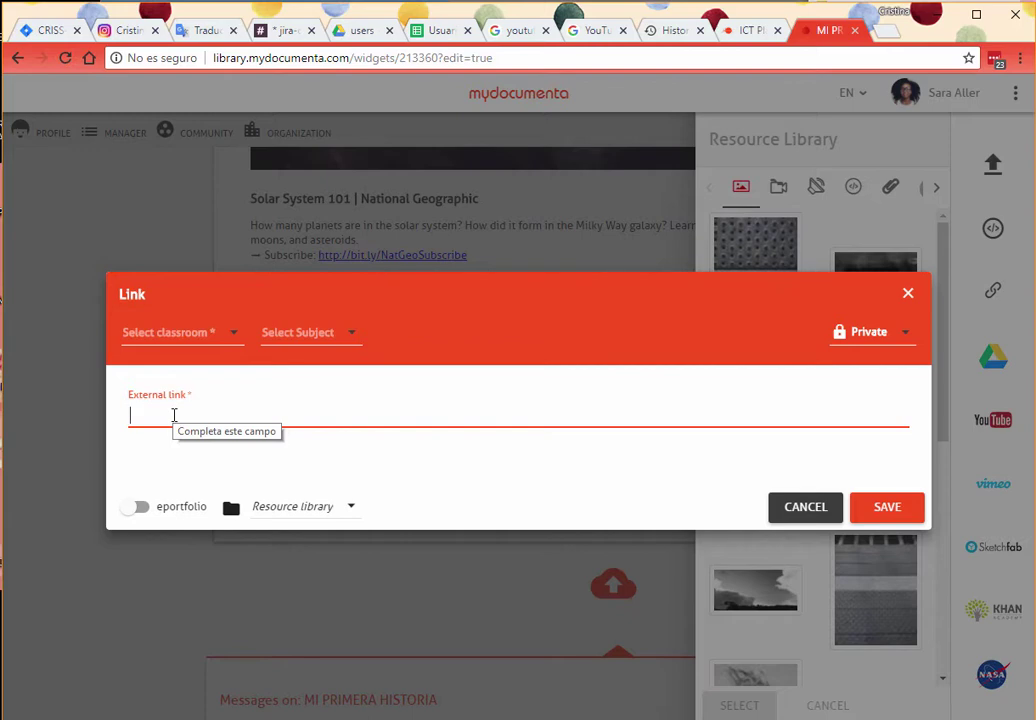
{"action": "left_click", "coordinate": [208, 338]}
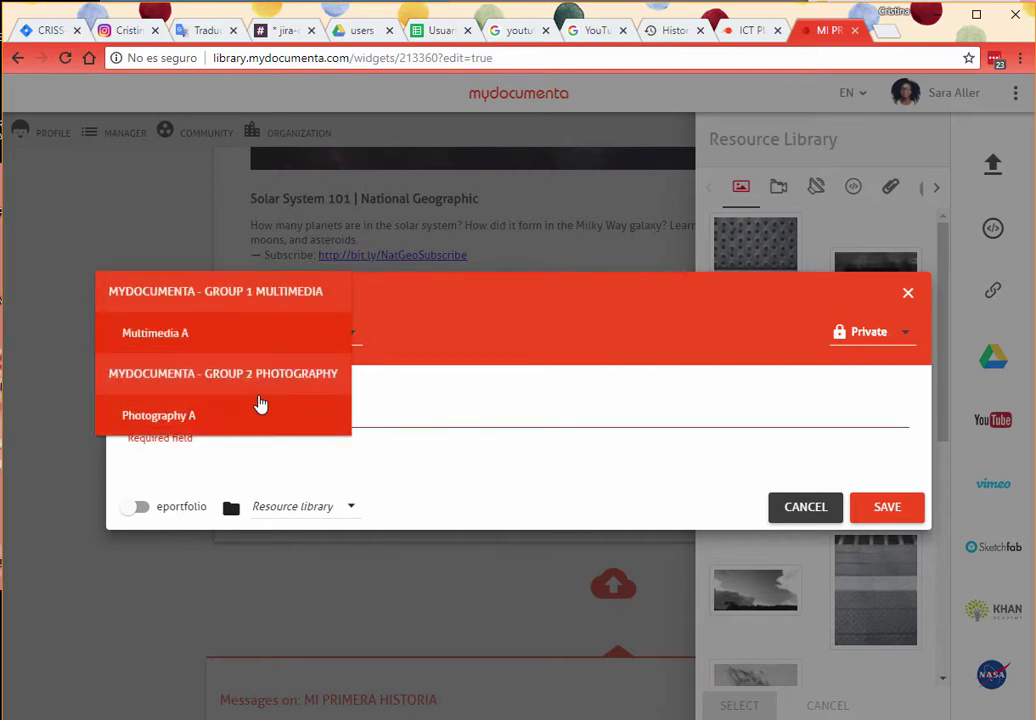
- Search Google in a new tab for "SISTEMA SOLAR WIKIPEDIA" and open the Spanish Wikipedia article "Sistema solar"
{"action": "left_click", "coordinate": [885, 33]}
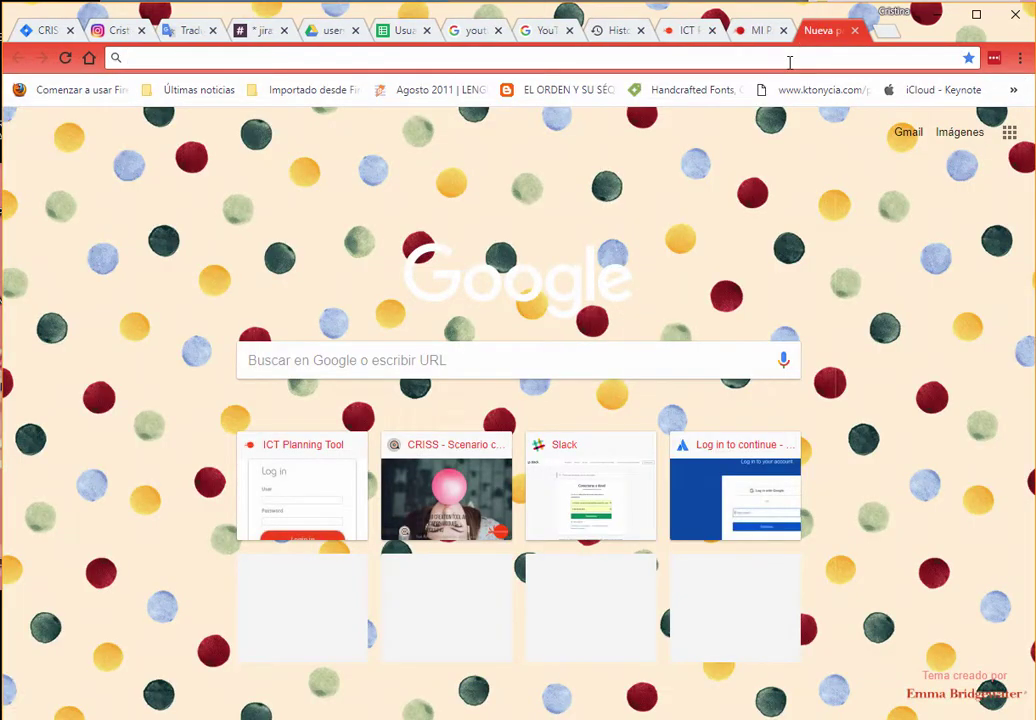
{"action": "type", "text": "SISTEMA SOL"}
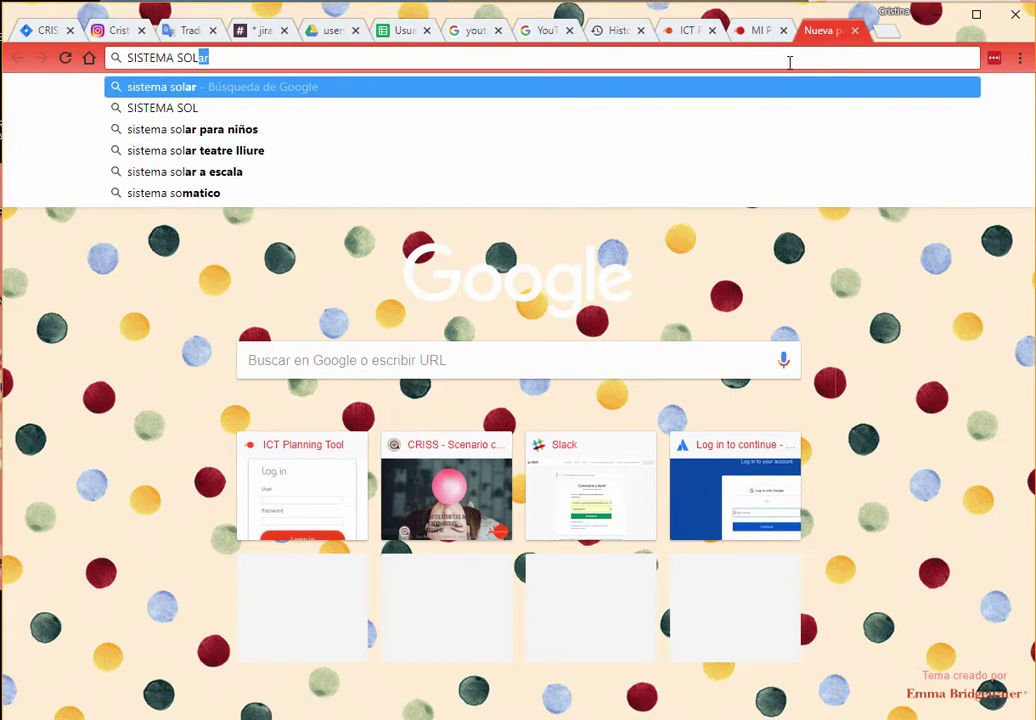
{"action": "type", "text": "AR WIK"}
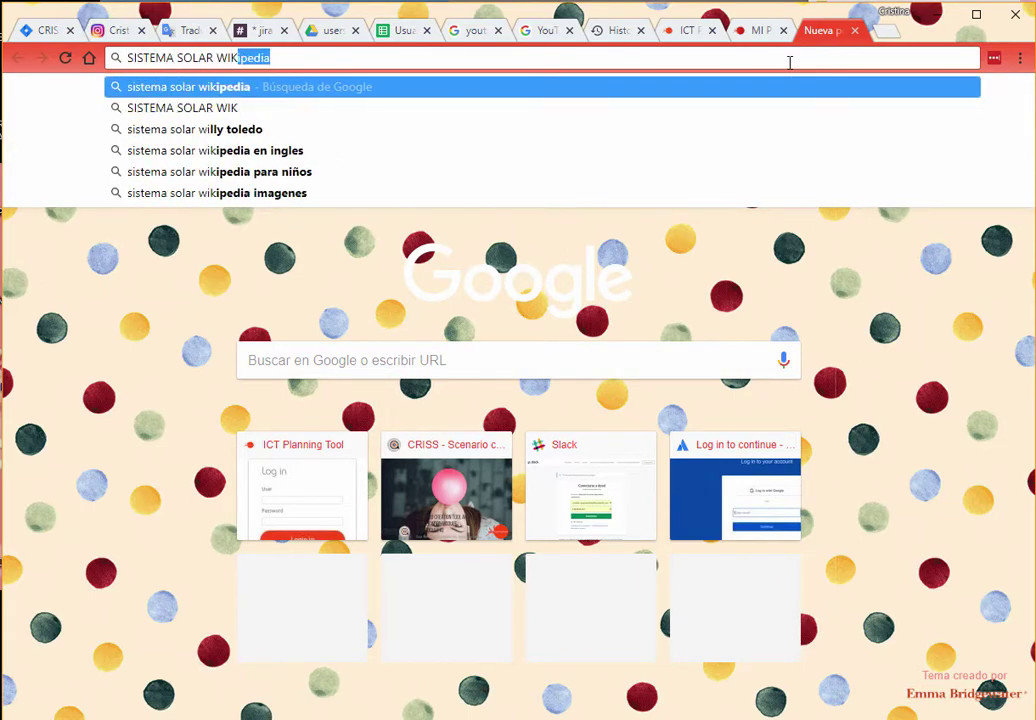
{"action": "type", "text": "IPEDIA"}
{"action": "key", "text": "Return"}
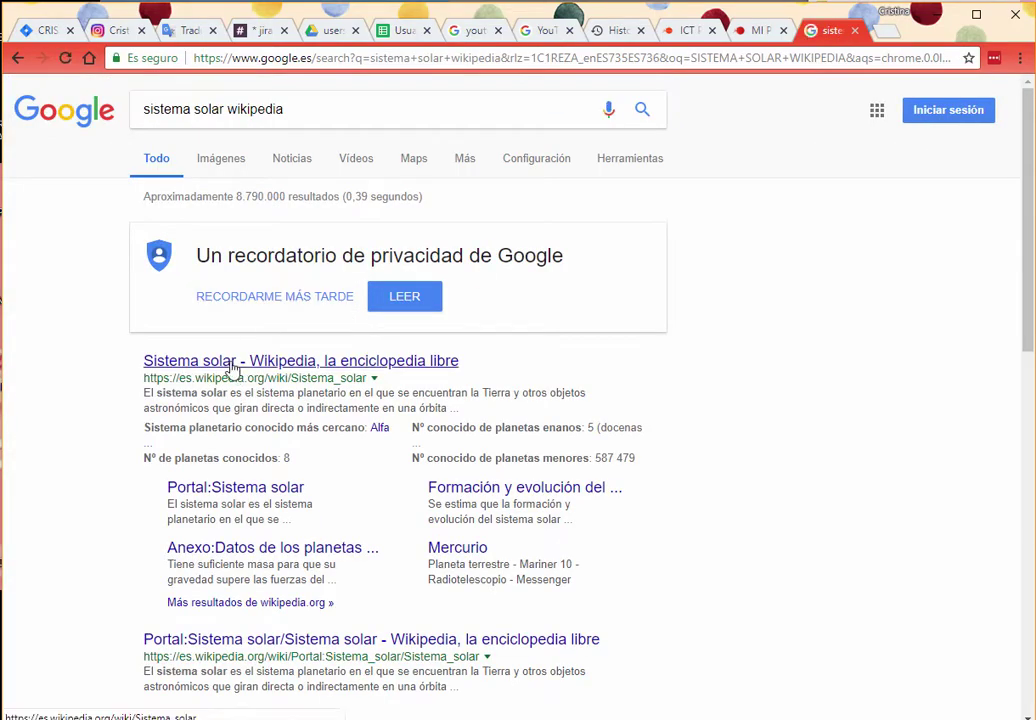
{"action": "left_click", "coordinate": [231, 366]}
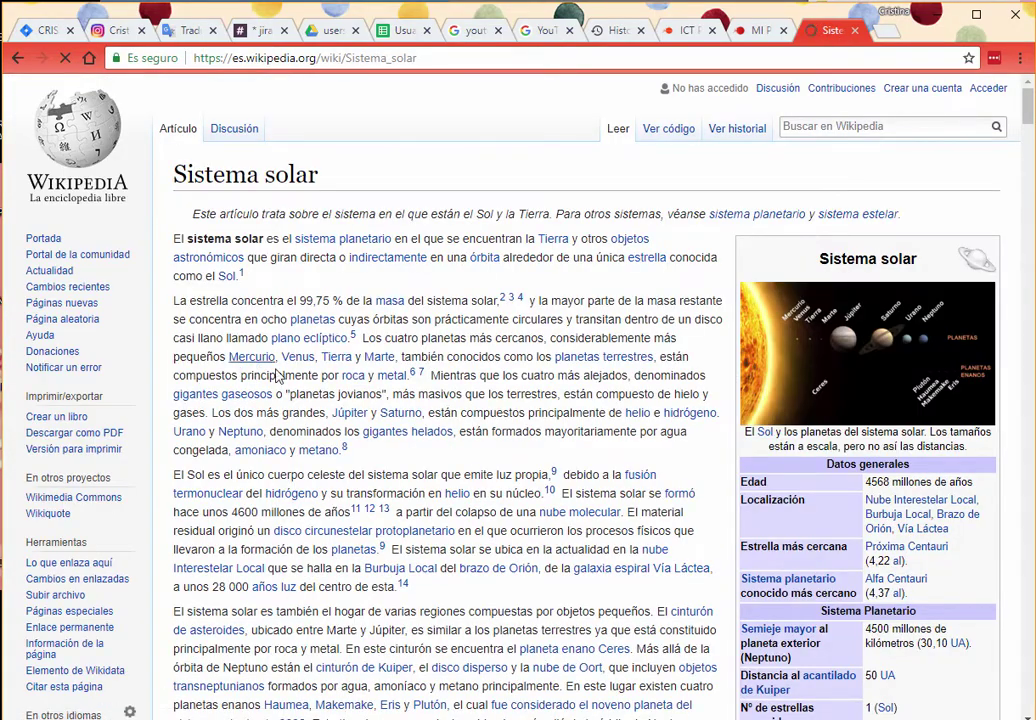
- Skim the Wikipedia article on the solar system and copy its web address
{"action": "scroll", "coordinate": [303, 390], "scroll_direction": "down", "scroll_amount": 6}
{"action": "scroll", "coordinate": [302, 392], "scroll_direction": "down", "scroll_amount": 5}
{"action": "scroll", "coordinate": [301, 382], "scroll_direction": "up", "scroll_amount": 7}
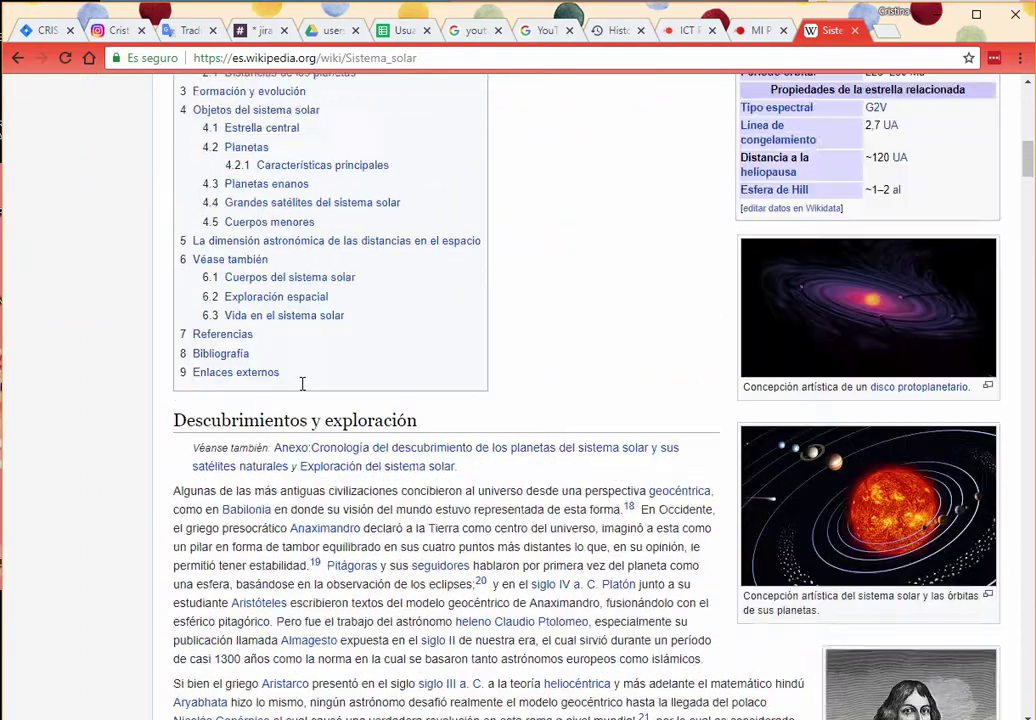
{"action": "left_click", "coordinate": [346, 63]}
{"action": "key", "text": "ctrl+c"}
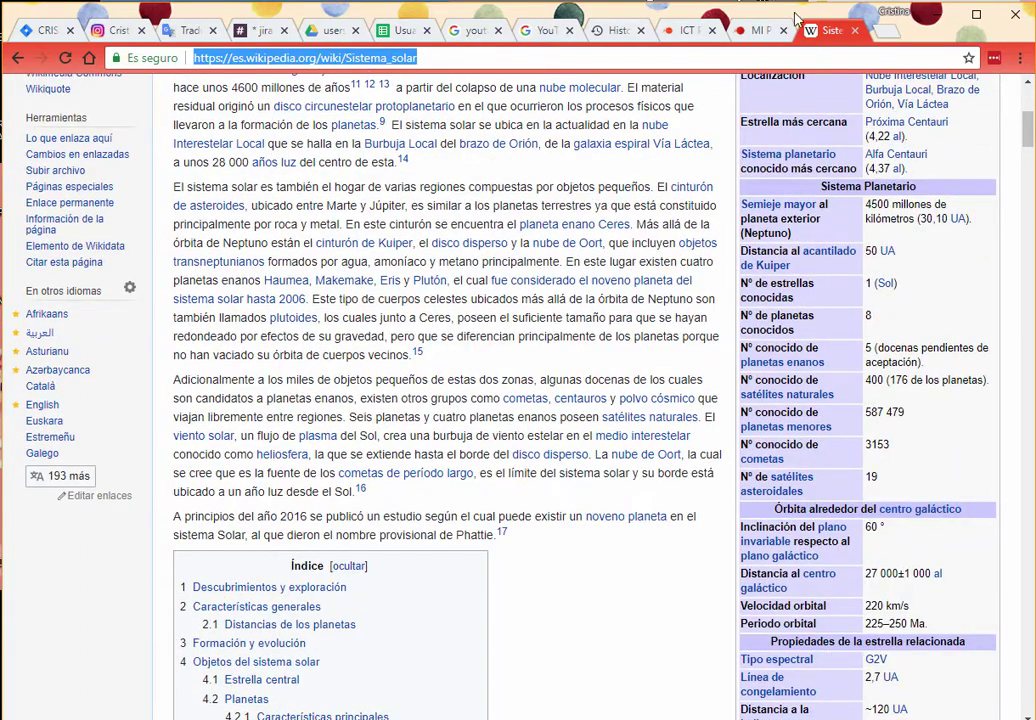
- Return to the mydocumenta story, assign the link to classroom Multimedia A and paste the copied Wikipedia address as the external link
{"action": "left_click", "coordinate": [761, 33]}
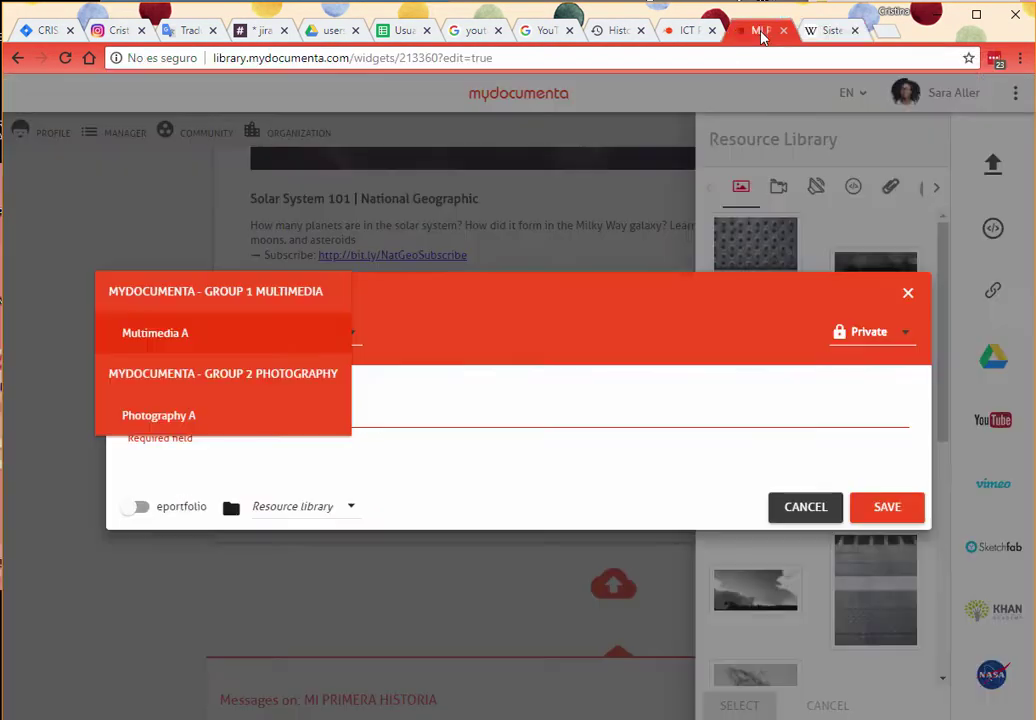
{"action": "left_click", "coordinate": [215, 338]}
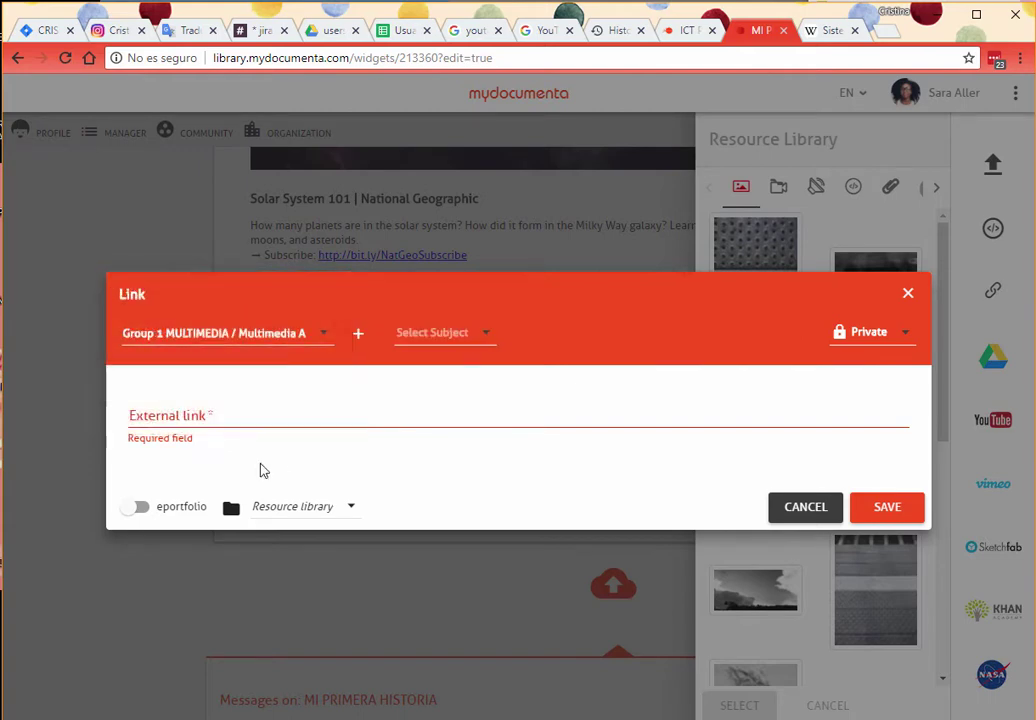
{"action": "left_click", "coordinate": [213, 414]}
{"action": "key", "text": "ctrl+v"}
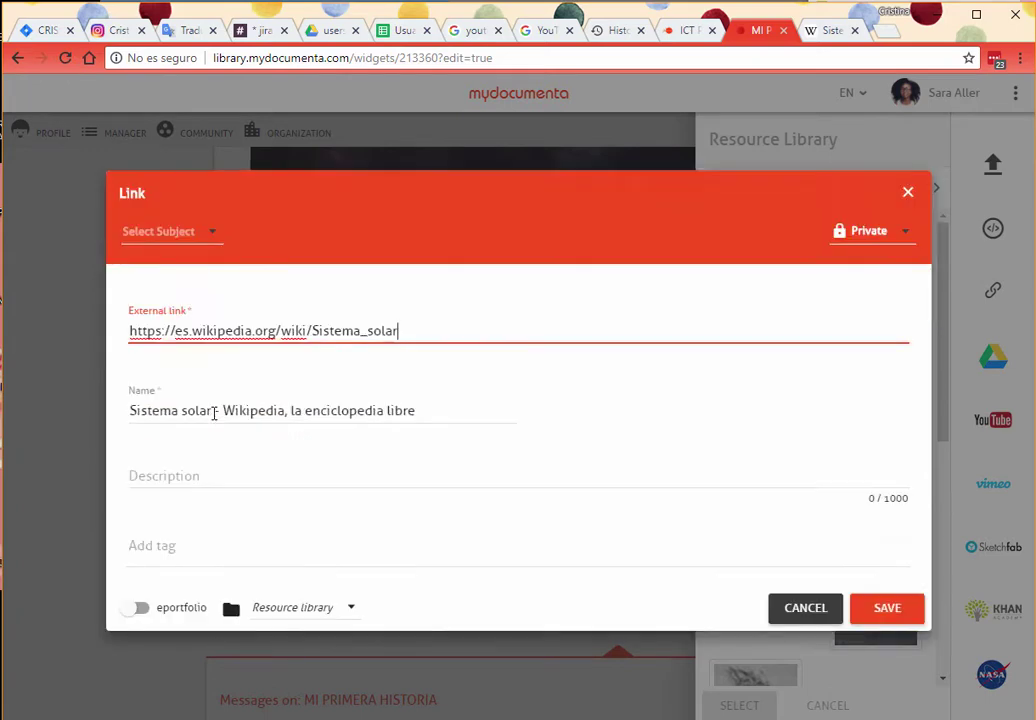
- Enter "GKBGLBNSD GBSÑLJN FLVSBSJFNBSÑDFNJVDFJNDFKFDJVDKJFVHSDFV ZJKZDJLK D DVDFDLF ADLKF JADL" as the link's description
{"action": "left_click", "coordinate": [188, 482]}
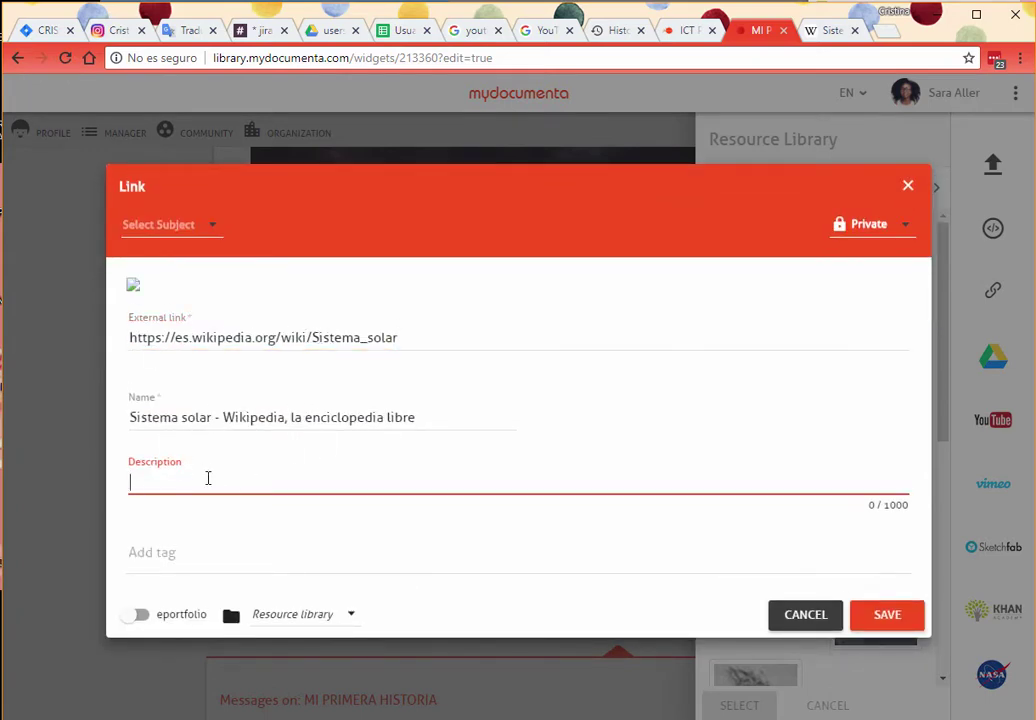
{"action": "type", "text": "GKBGLBNSD"}
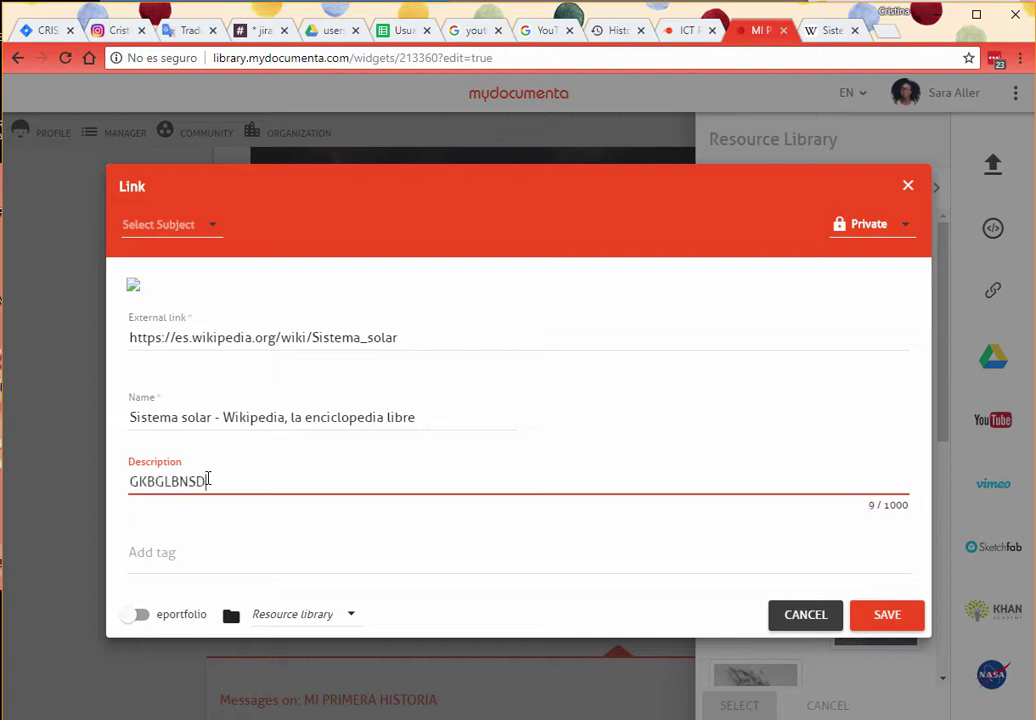
{"action": "type", "text": " GBSÑLJN FLVSBSJFNBSÑDFNJ"}
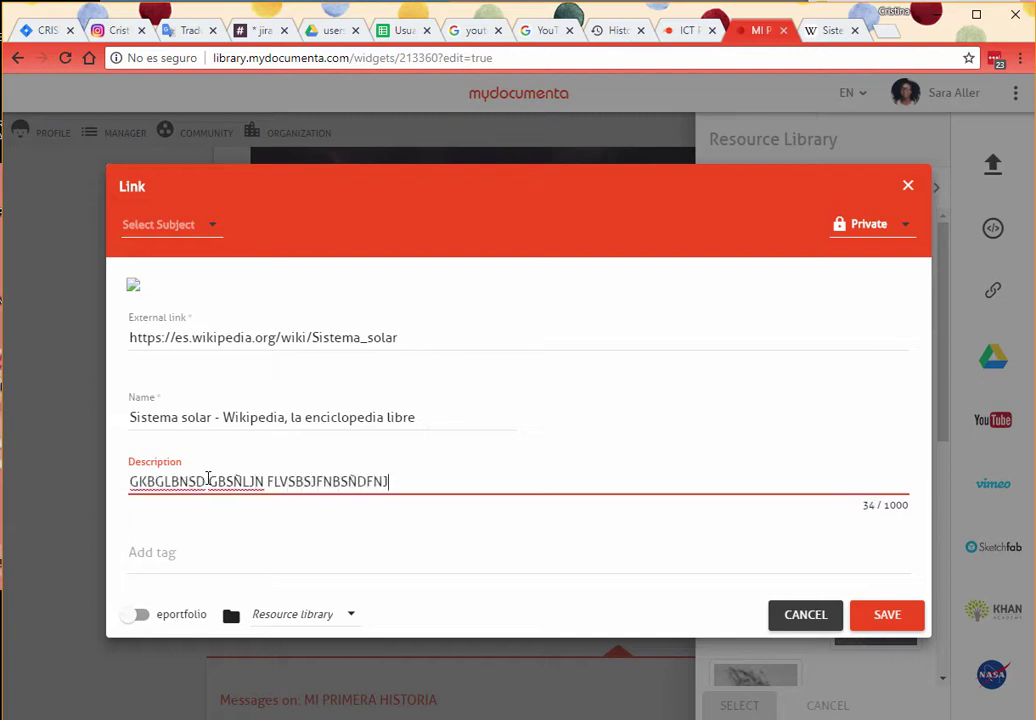
{"action": "type", "text": "VDFJNDFKFDJVDKJFVHSDFV Z"}
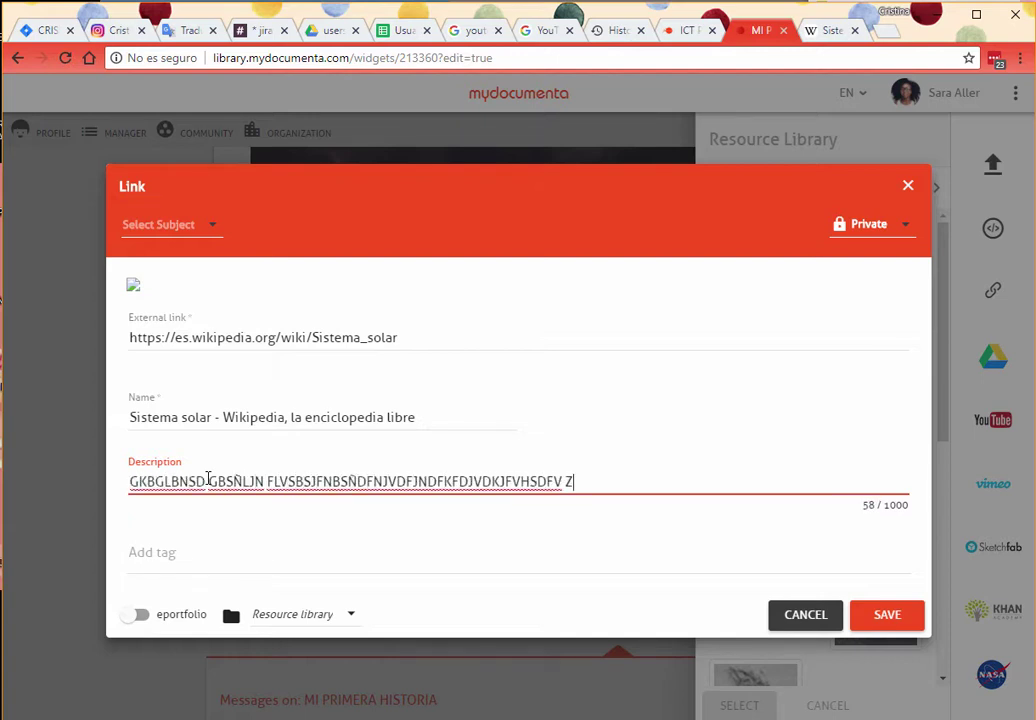
{"action": "type", "text": "JKZDJLK D DVDFDLF ADLKF JADL"}
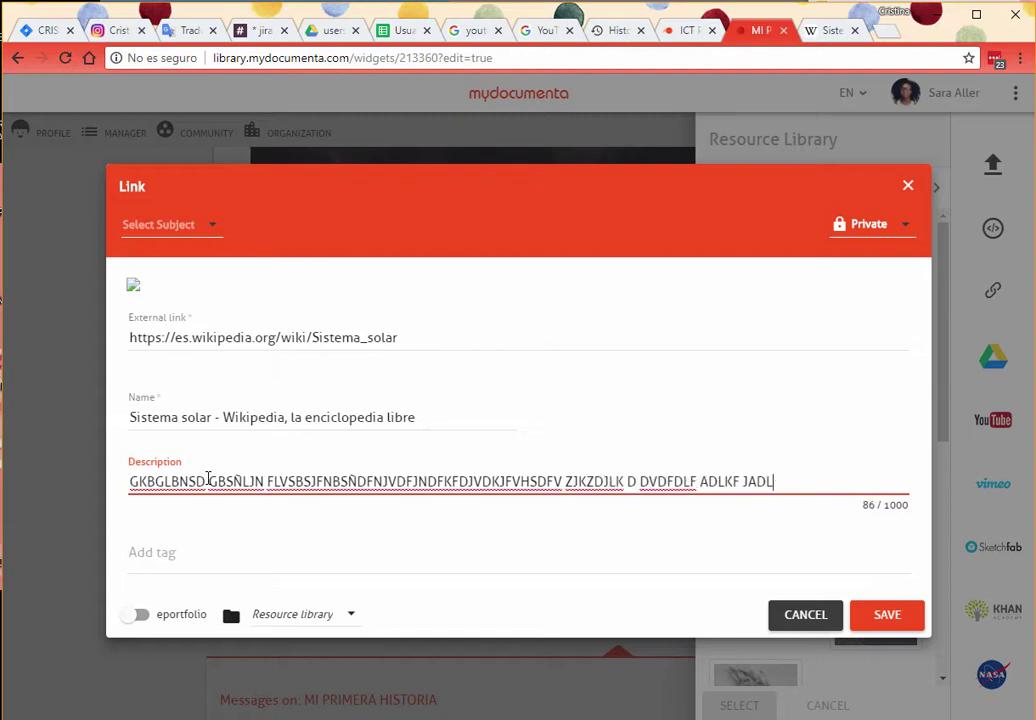
- Tag the link "SOLAR SYSTEM", save it into the story and check the inserted link block
{"action": "left_click", "coordinate": [178, 562]}
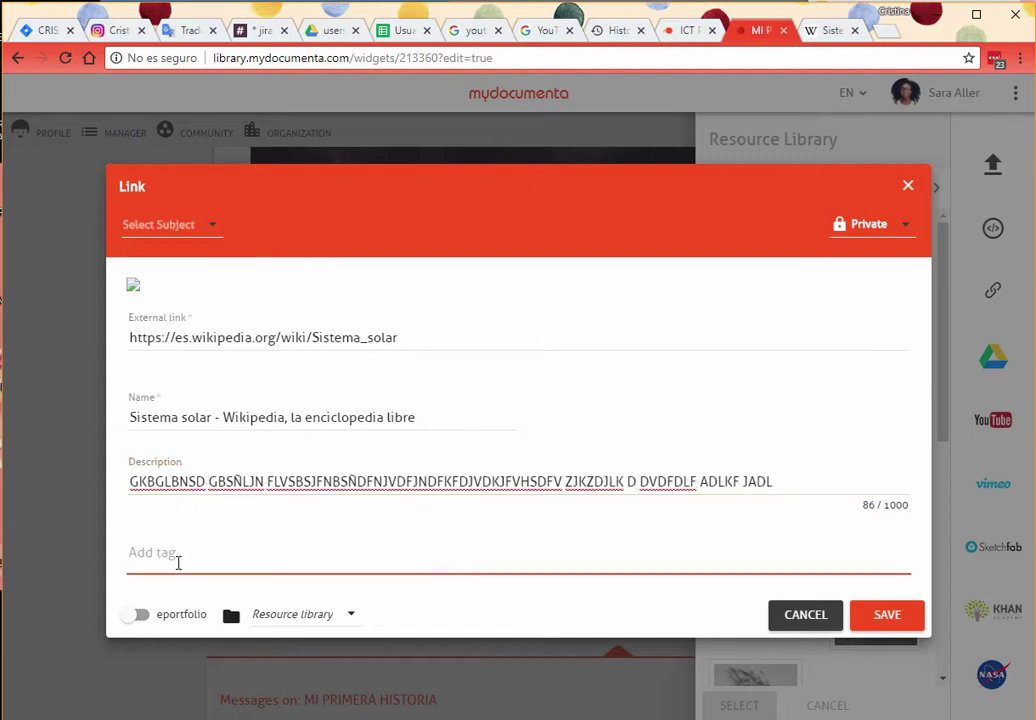
{"action": "type", "text": "SOLAR SYSTEM"}
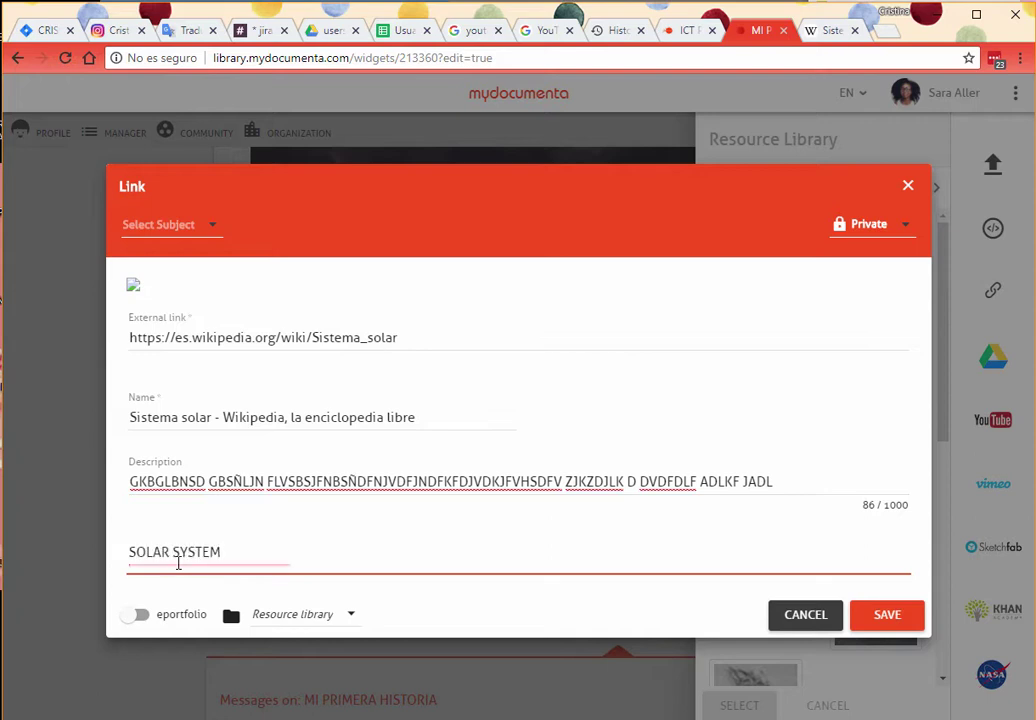
{"action": "key", "text": "Return"}
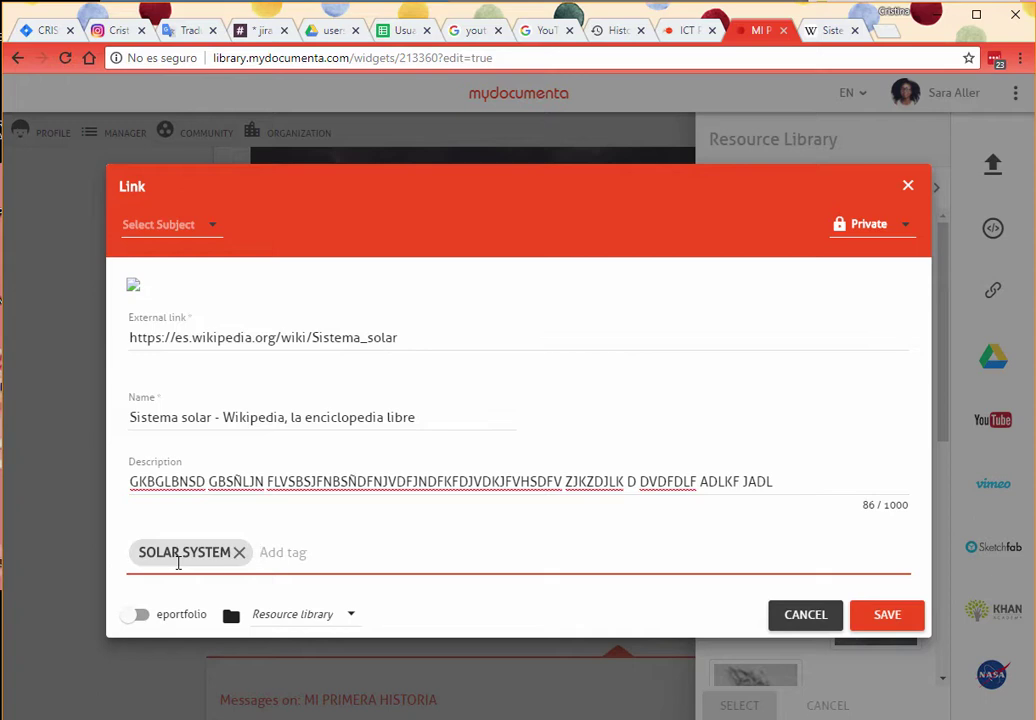
{"action": "left_click", "coordinate": [887, 618]}
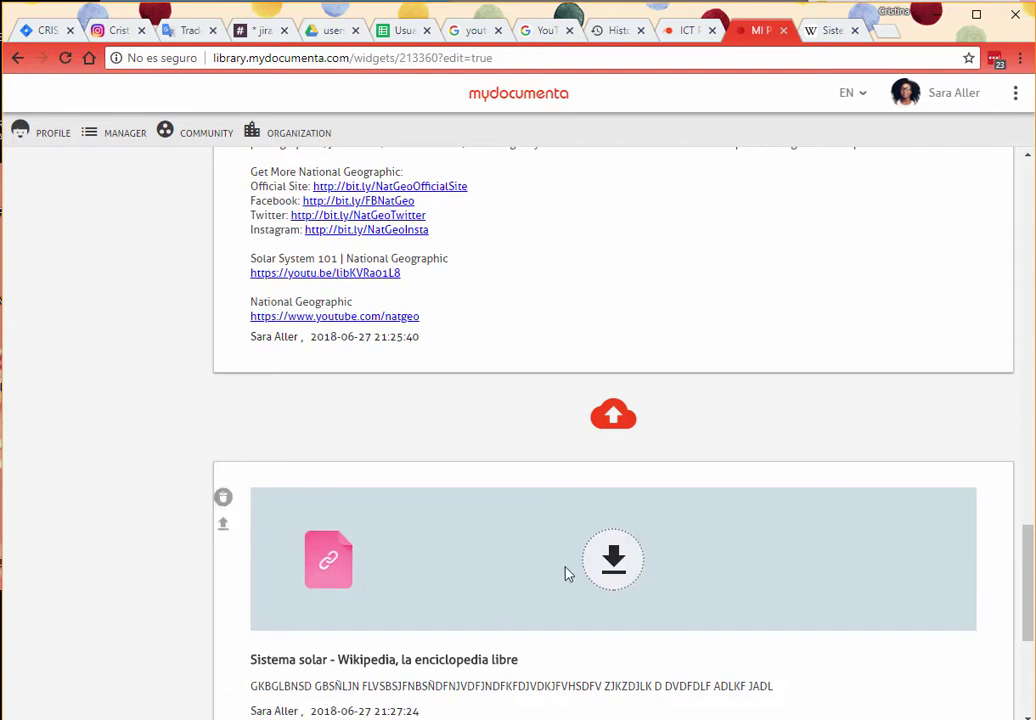
{"action": "scroll", "coordinate": [567, 571], "scroll_direction": "down", "scroll_amount": 3}
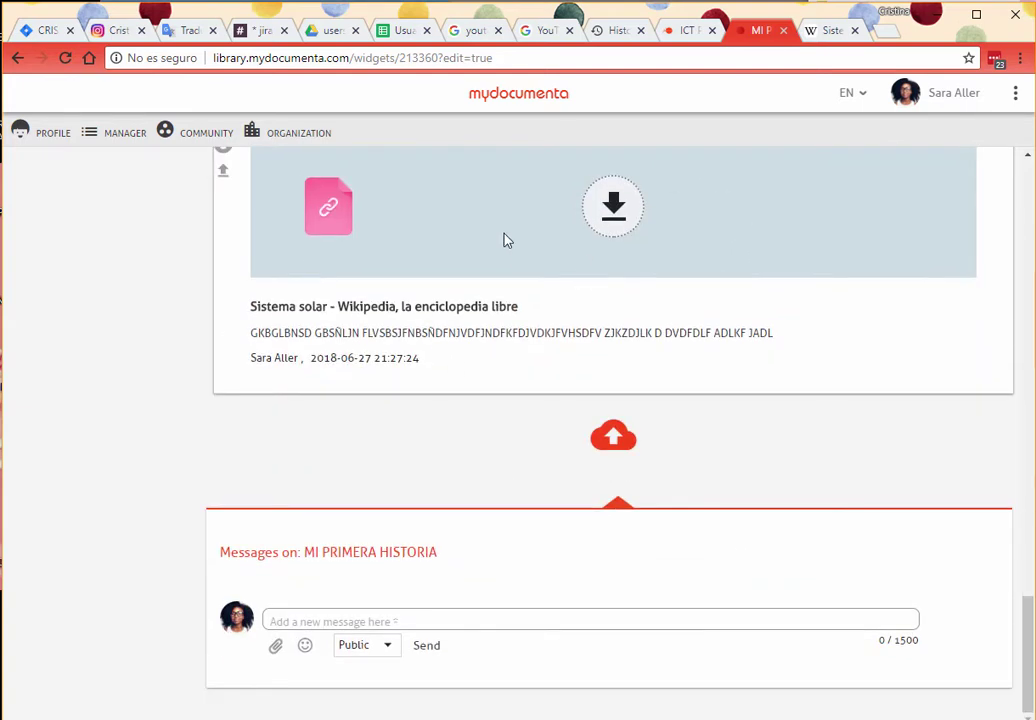
{"action": "scroll", "coordinate": [530, 243], "scroll_direction": "up", "scroll_amount": 1}
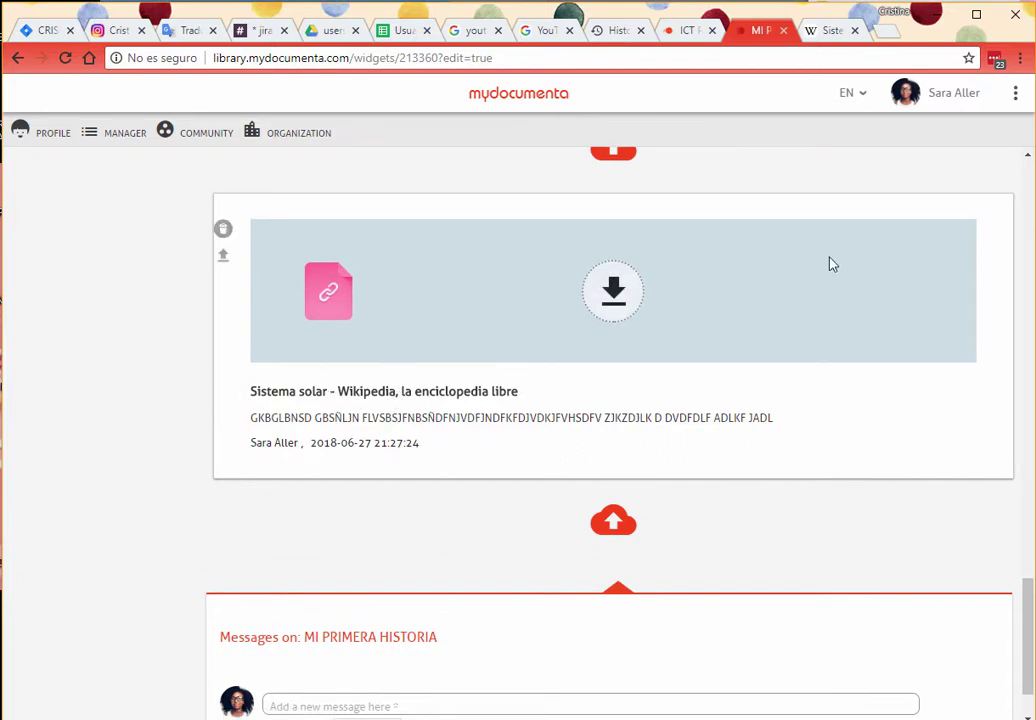
- Try to upload 67200021.JPG from the fotos folder as the Wikipedia link's image
{"action": "left_click", "coordinate": [224, 259]}
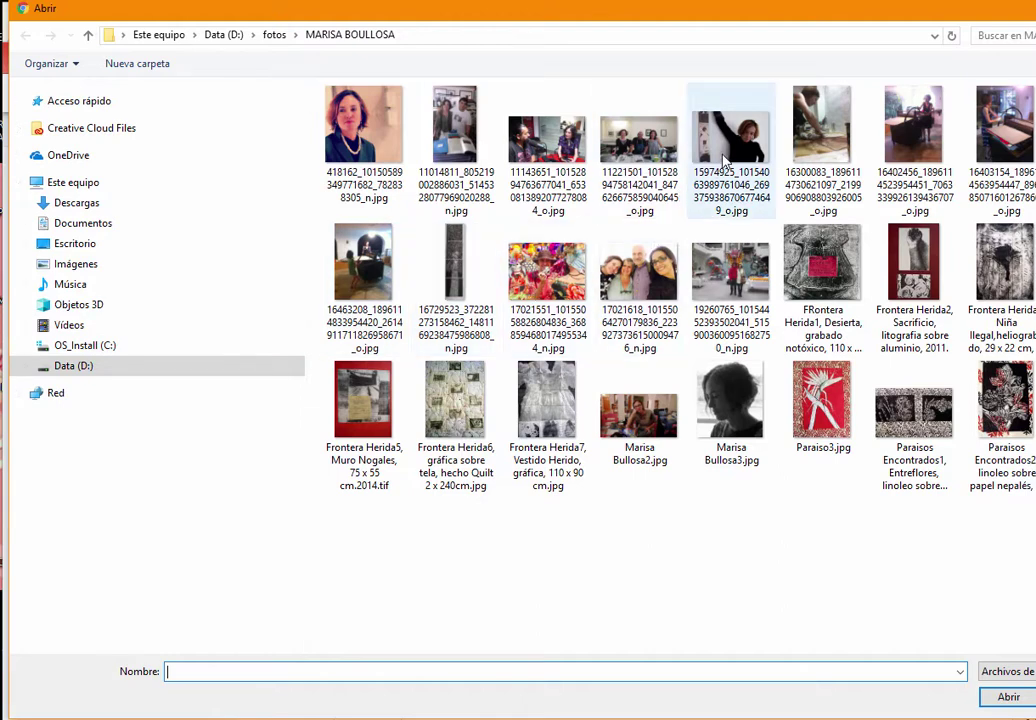
{"action": "left_click", "coordinate": [275, 35]}
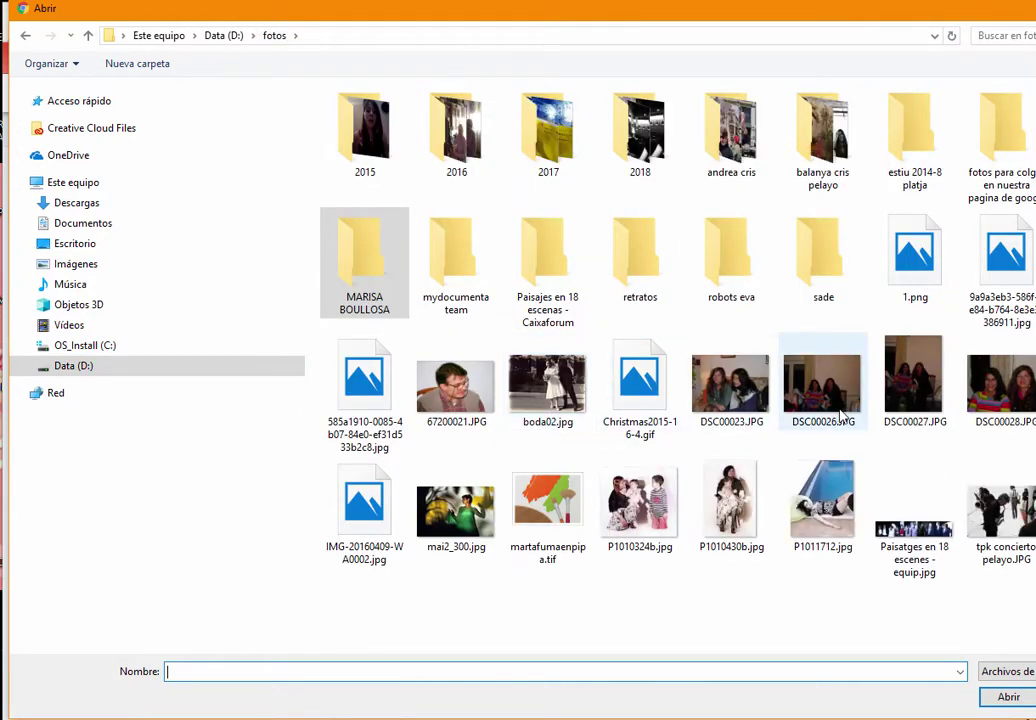
{"action": "double_click", "coordinate": [442, 400]}
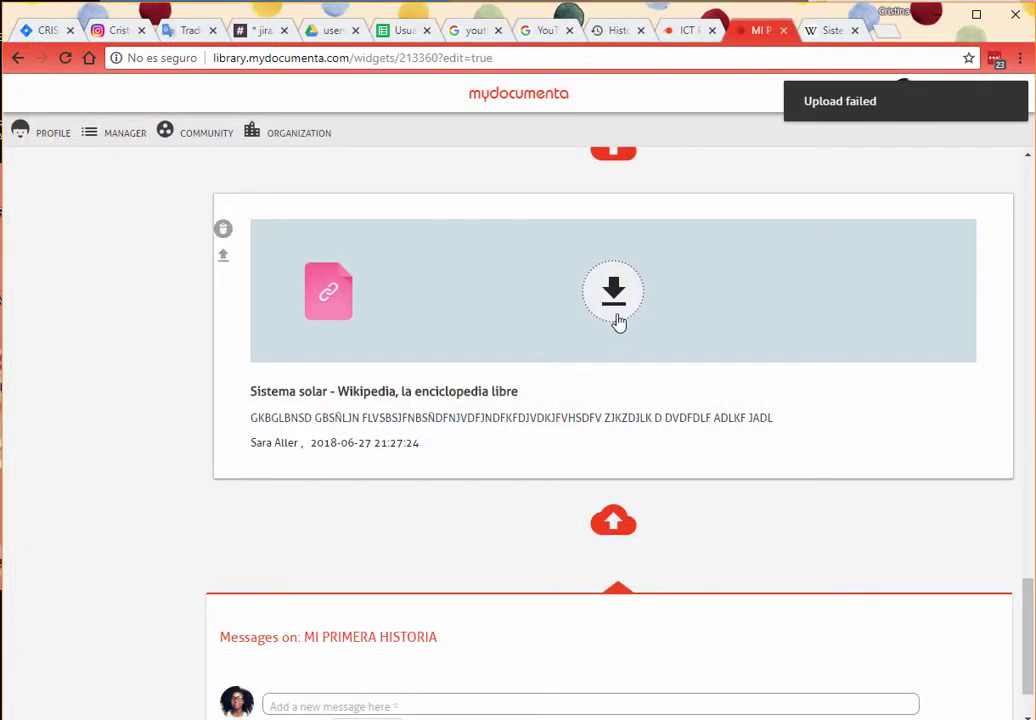
{"action": "scroll", "coordinate": [856, 252], "scroll_direction": "up", "scroll_amount": 3}
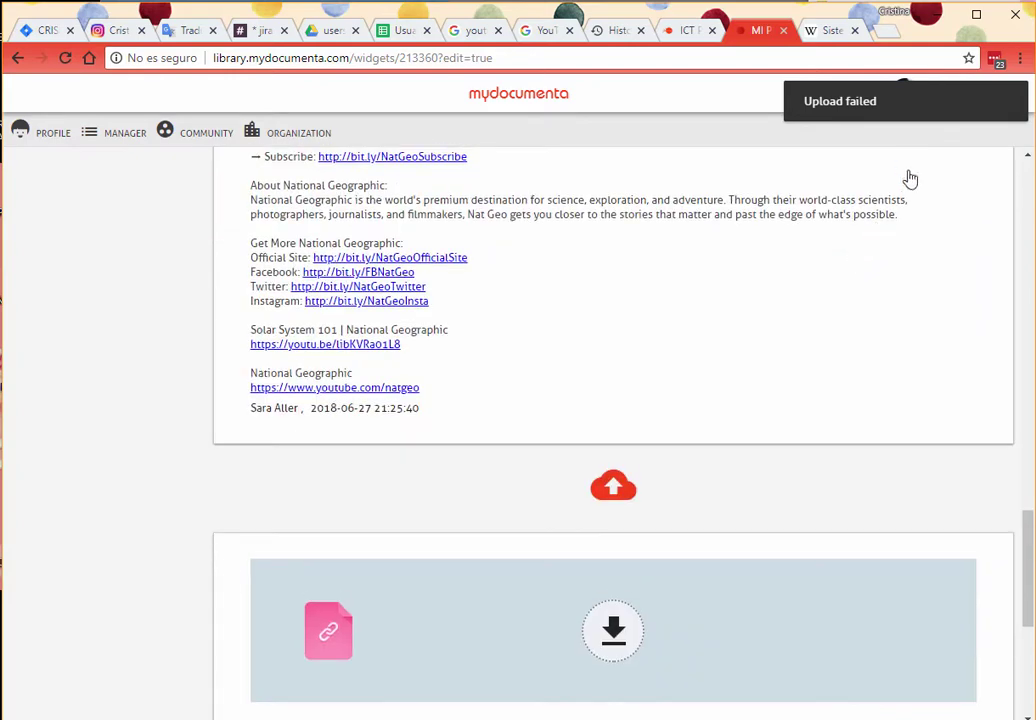
{"action": "scroll", "coordinate": [693, 431], "scroll_direction": "down", "scroll_amount": 3}
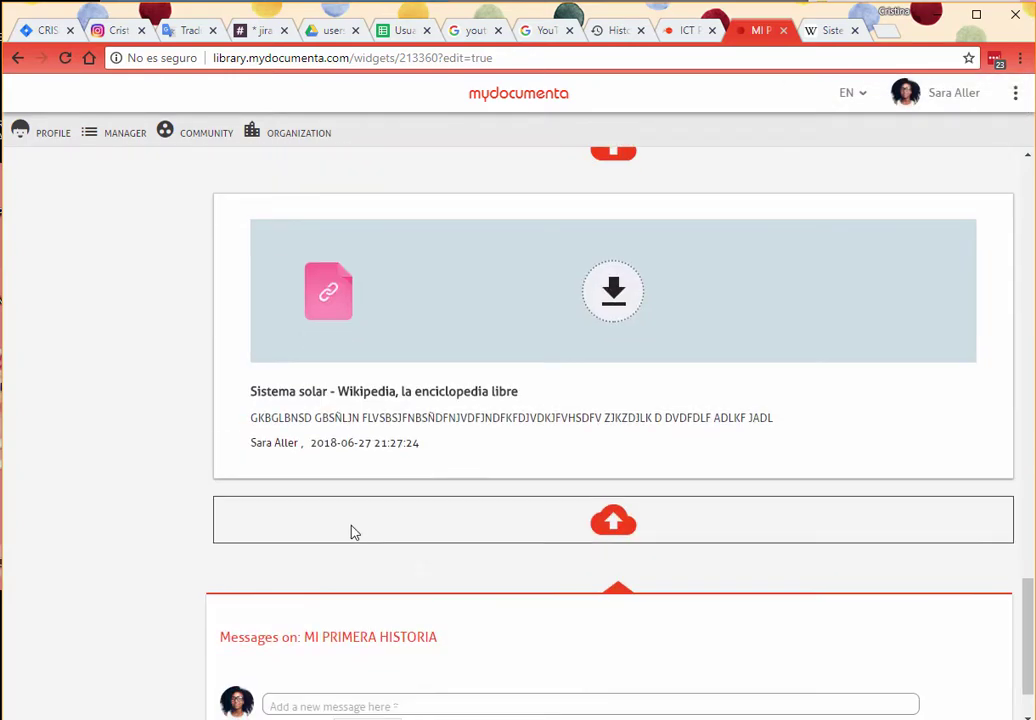
{"action": "mouse_move", "coordinate": [234, 298]}
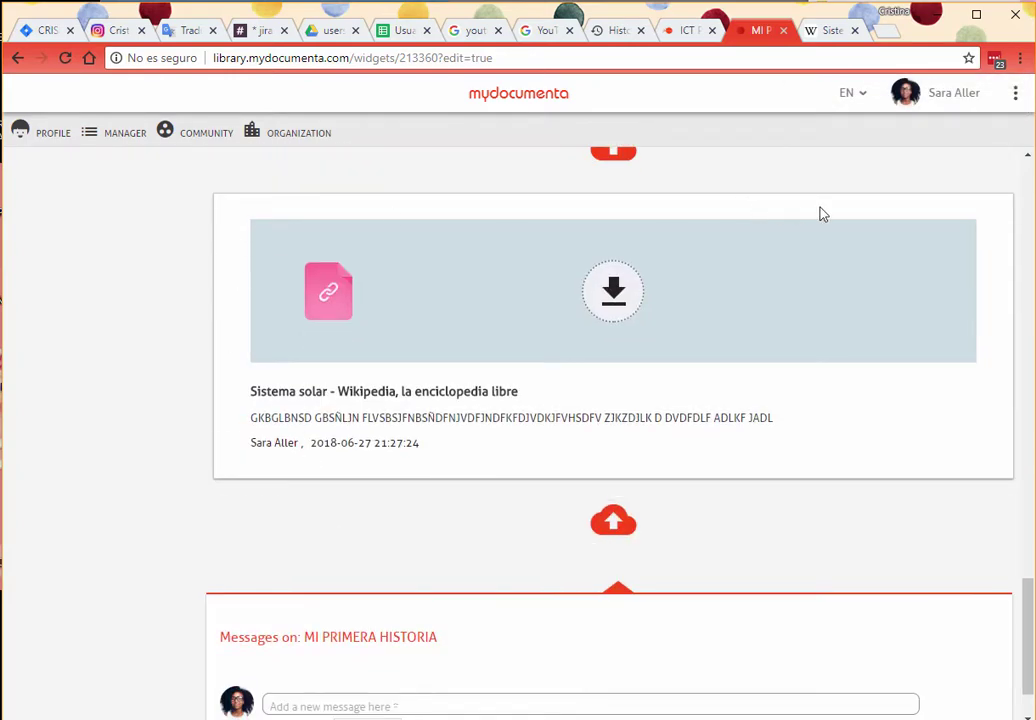
- Try to upload 1.png from the fotos folder as the story's cover image
{"action": "scroll", "coordinate": [819, 213], "scroll_direction": "up", "scroll_amount": 8}
{"action": "scroll", "coordinate": [800, 260], "scroll_direction": "up", "scroll_amount": 12}
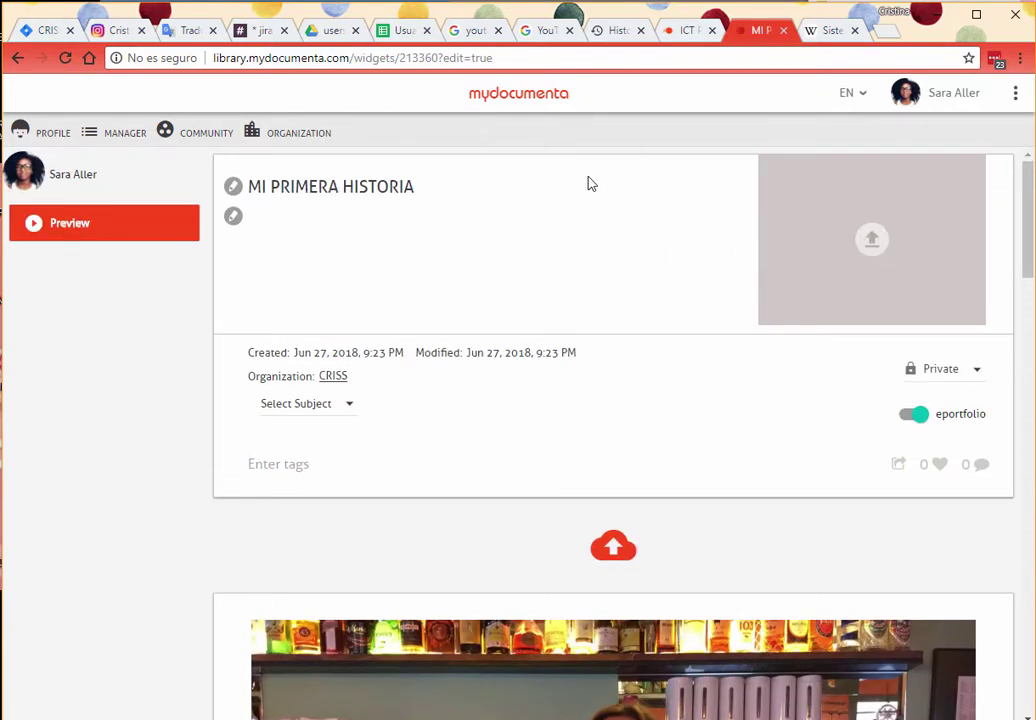
{"action": "left_click", "coordinate": [872, 242]}
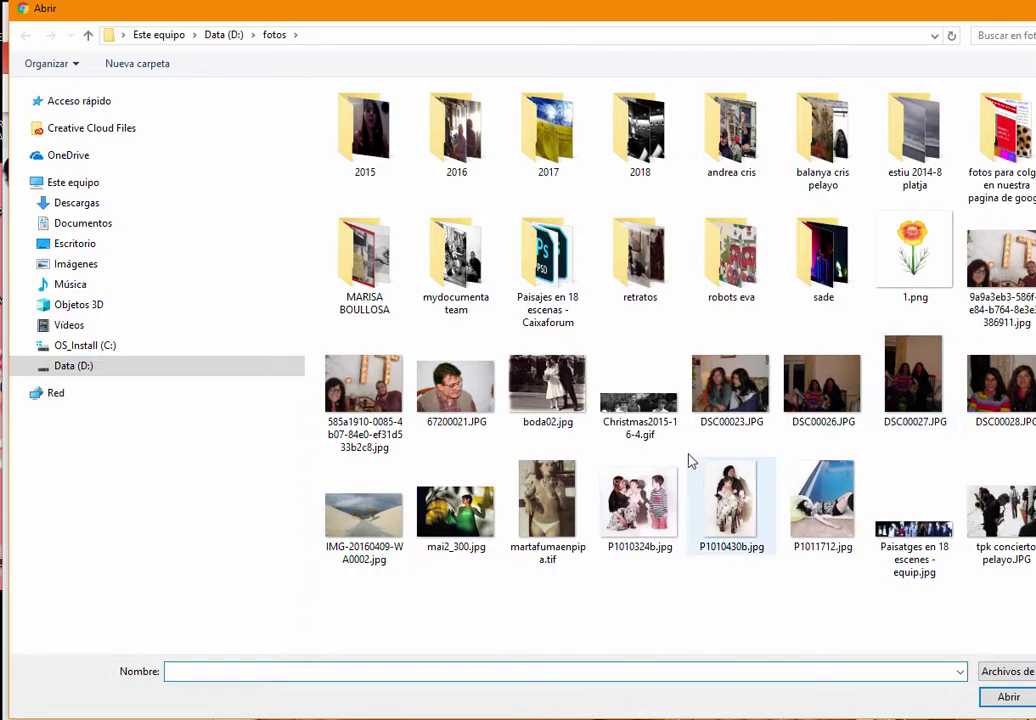
{"action": "double_click", "coordinate": [913, 255]}
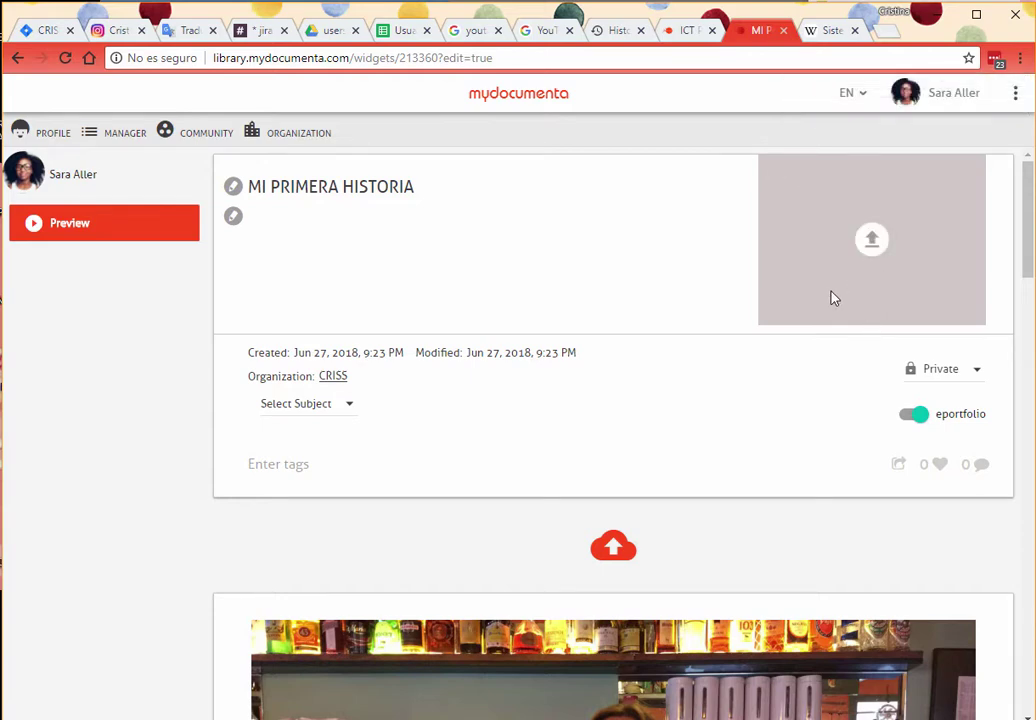
- Add the story description "ESTE ES MI PRIMER TRABAJO DE CLASE Y ES SOBRE EL SISTEMA SOLAR SFKVMSF V LKM"
{"action": "left_click", "coordinate": [245, 224]}
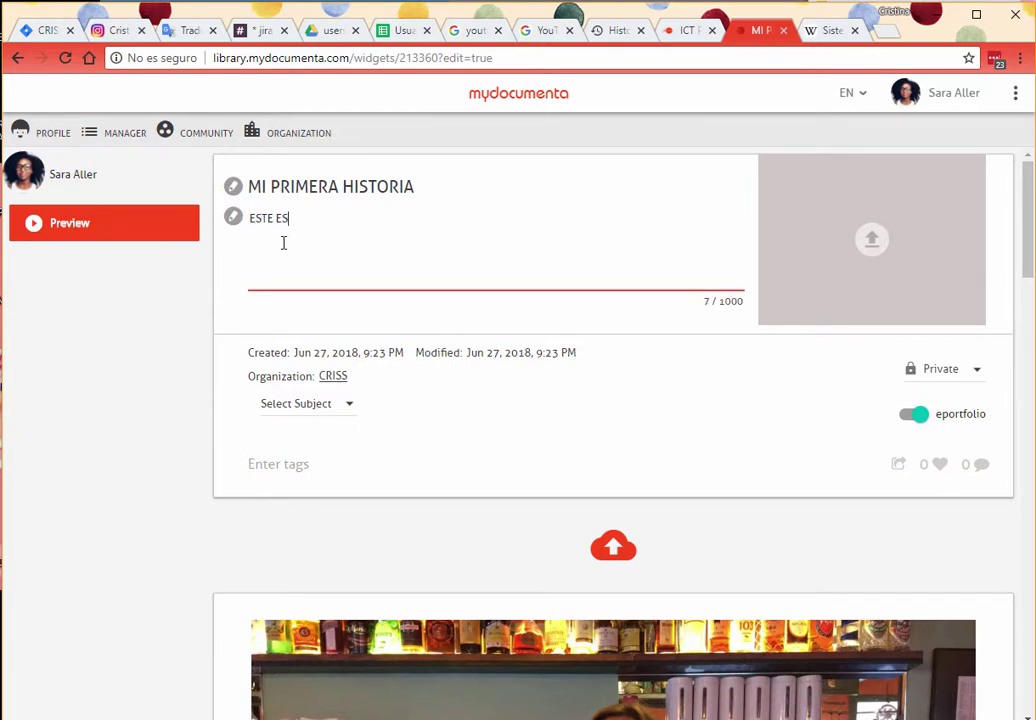
{"action": "type", "text": "ESTE ES MI PRIMER TRABAJO DE CLASE Y ES SOBRE EL SISTEMA SOLA"}
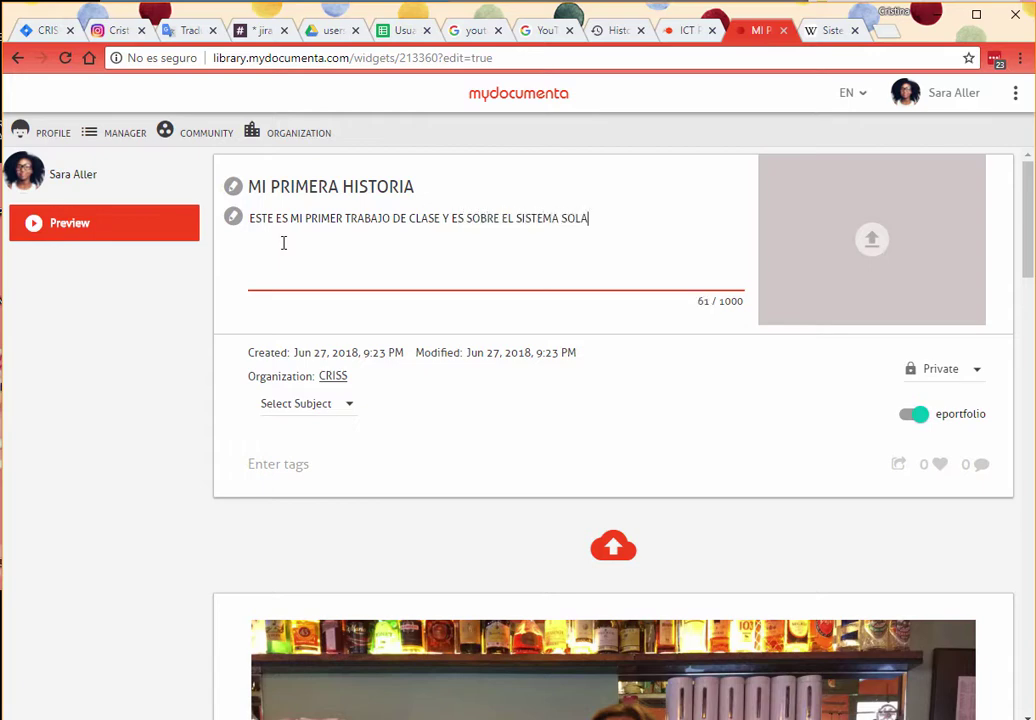
{"action": "type", "text": "FKVMSF V LKM"}
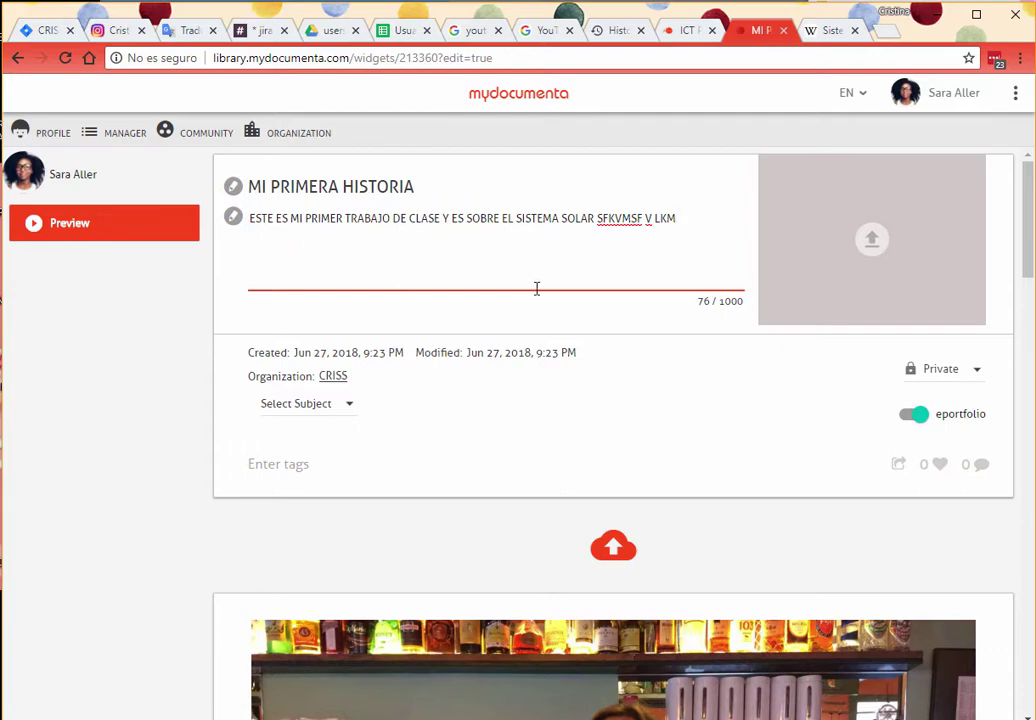
{"action": "scroll", "coordinate": [536, 289], "scroll_direction": "down", "scroll_amount": 4}
{"action": "scroll", "coordinate": [532, 287], "scroll_direction": "up", "scroll_amount": 3}
- Look over the privacy, tag and like options in the story's header
{"action": "left_click", "coordinate": [997, 382]}
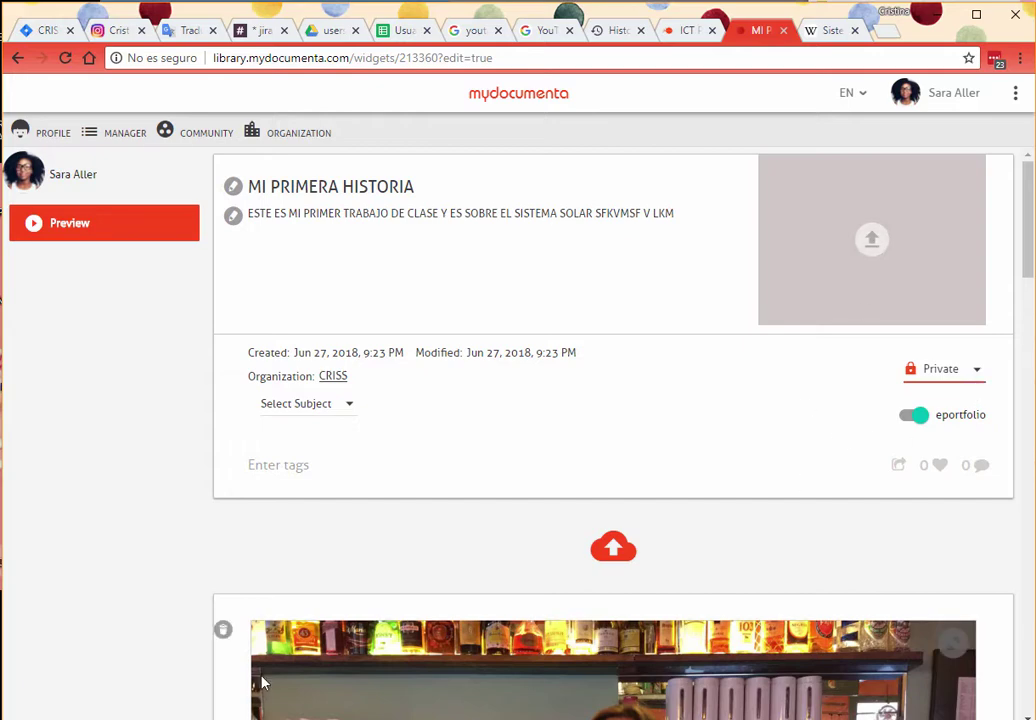
{"action": "left_click", "coordinate": [299, 466]}
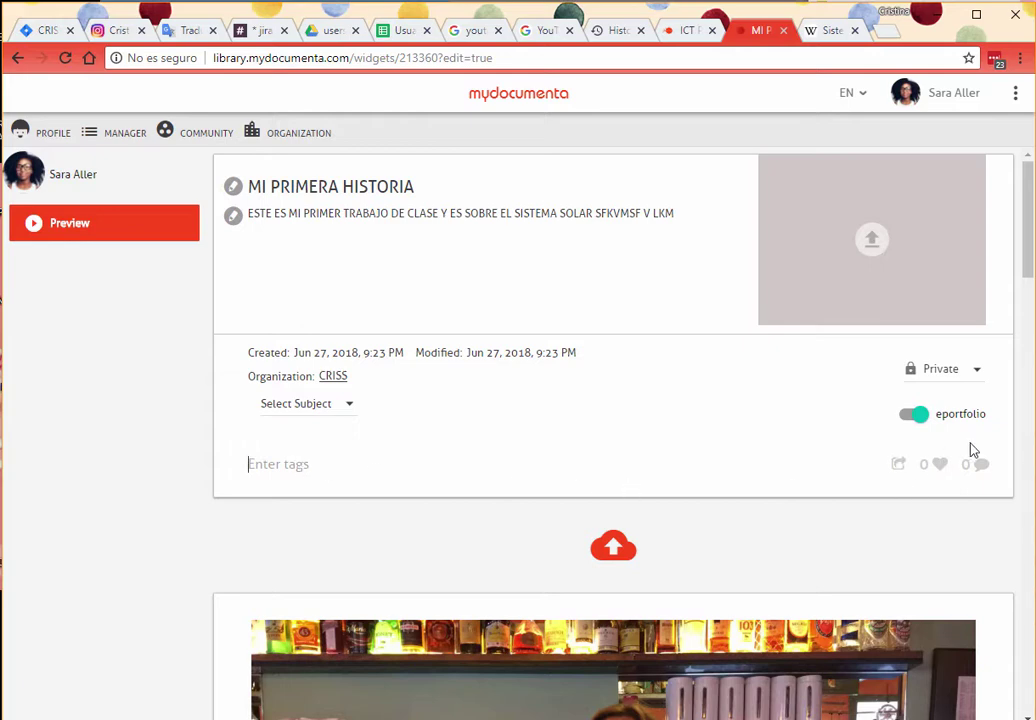
{"action": "left_click", "coordinate": [944, 468]}
- Write "HOLA PROFE TAL Y CUAL" as a new message below the story
{"action": "left_click_drag", "start_coordinate": [1027, 296], "coordinate": [1030, 715]}
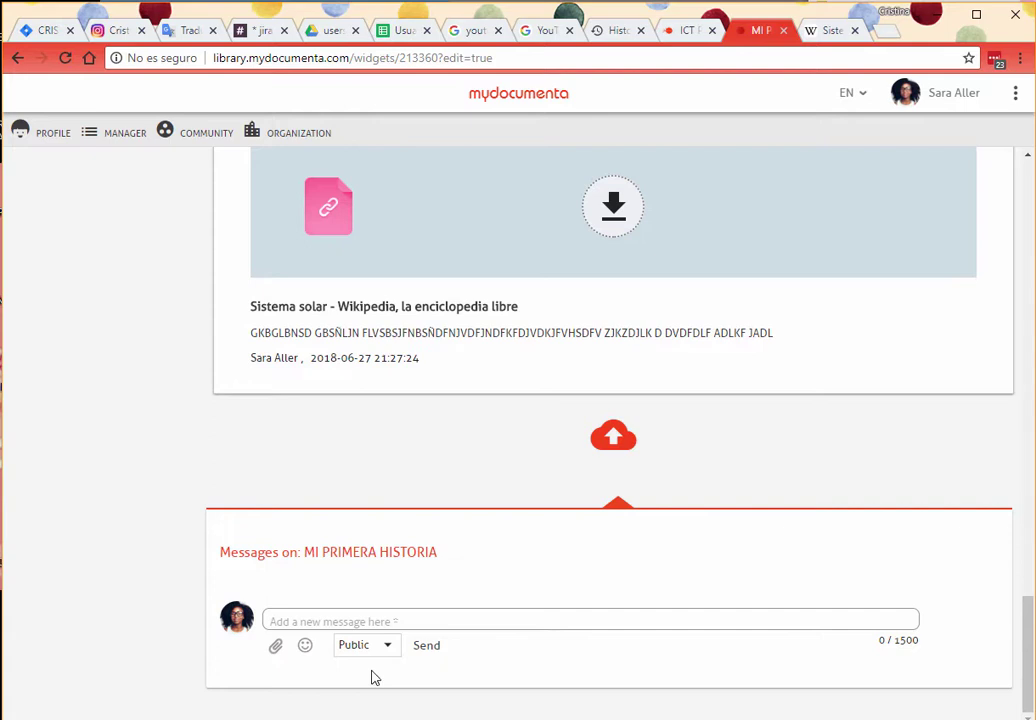
{"action": "left_click", "coordinate": [330, 618]}
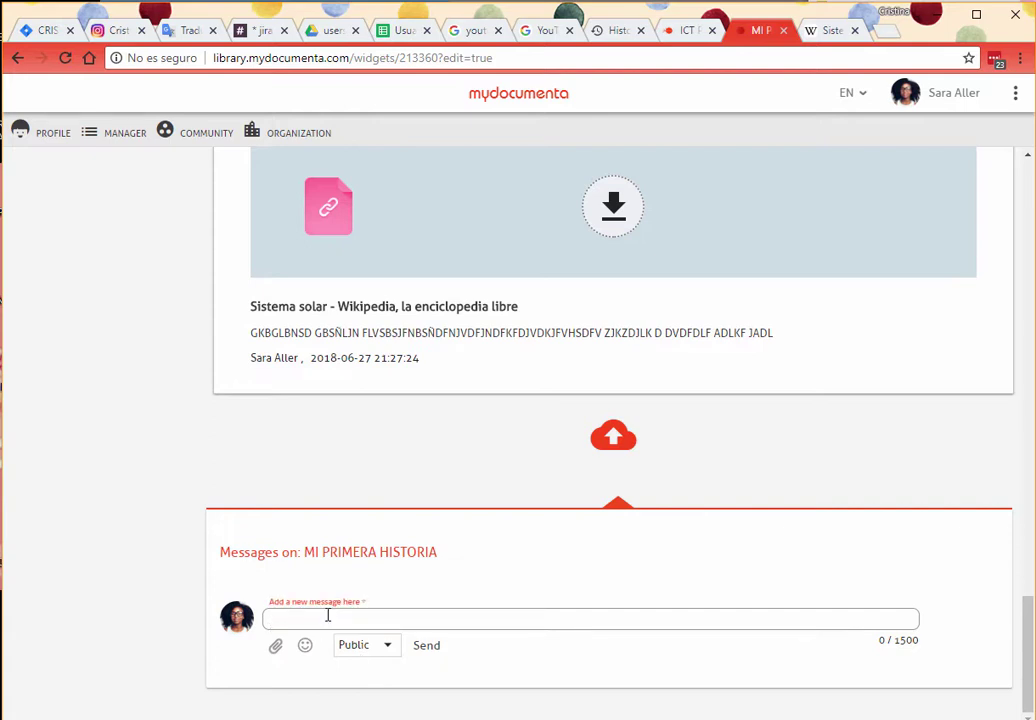
{"action": "type", "text": "HOLA "}
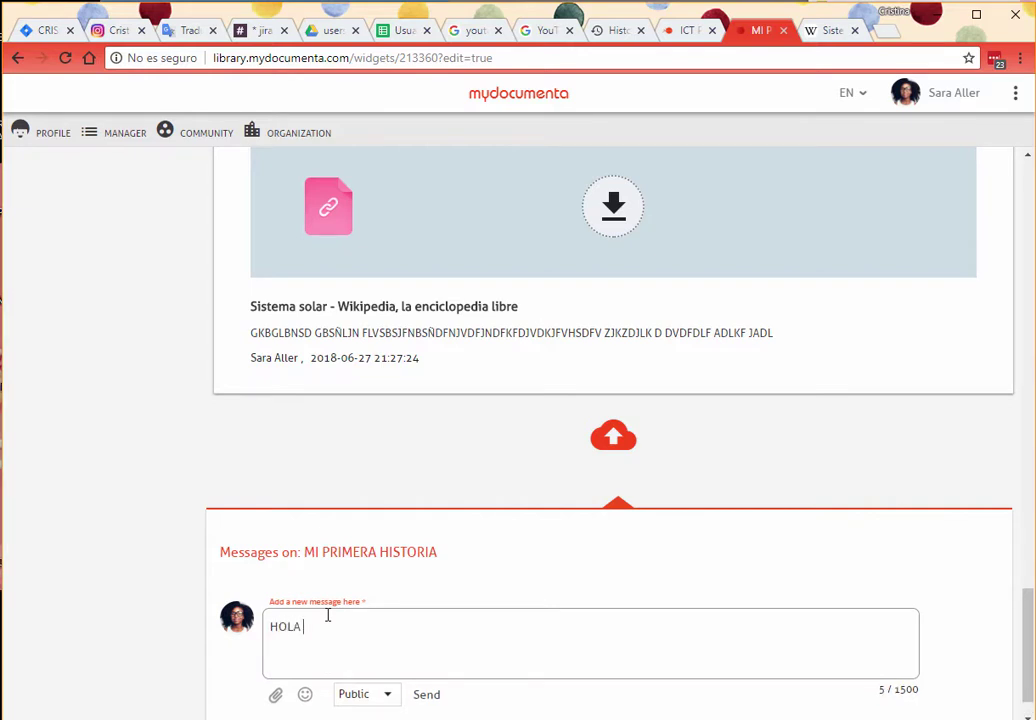
{"action": "type", "text": "PROFE "}
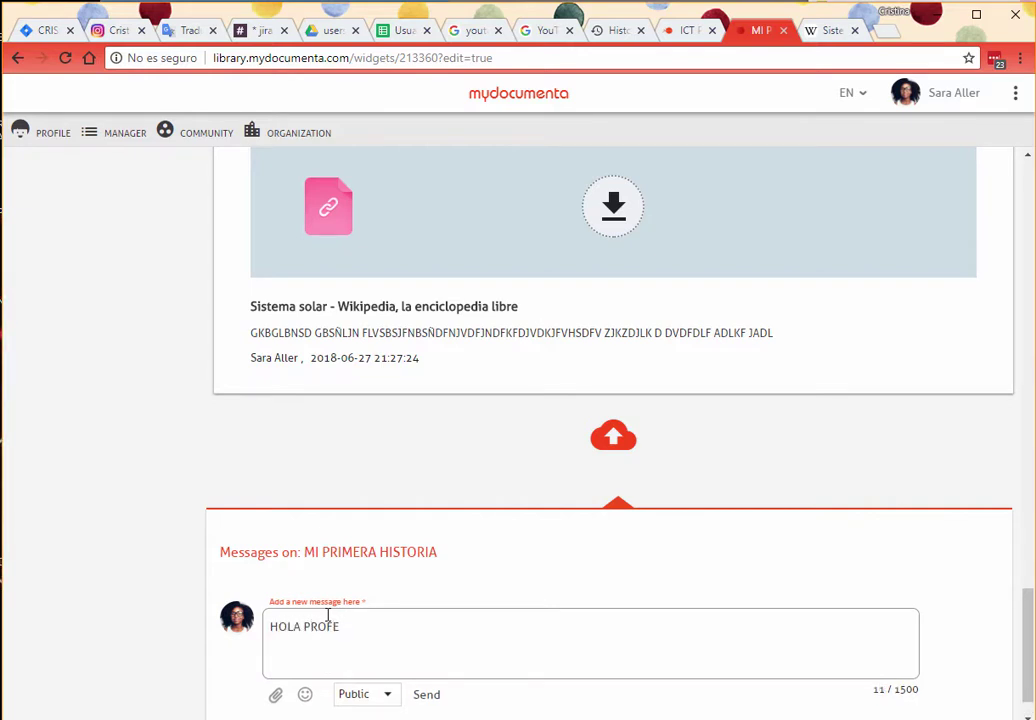
{"action": "type", "text": "TAL Y CUAL"}
- Attach the IMPROVISA kaleidoscope video from the Resource Library to the message and send it as Public
{"action": "left_click", "coordinate": [274, 700]}
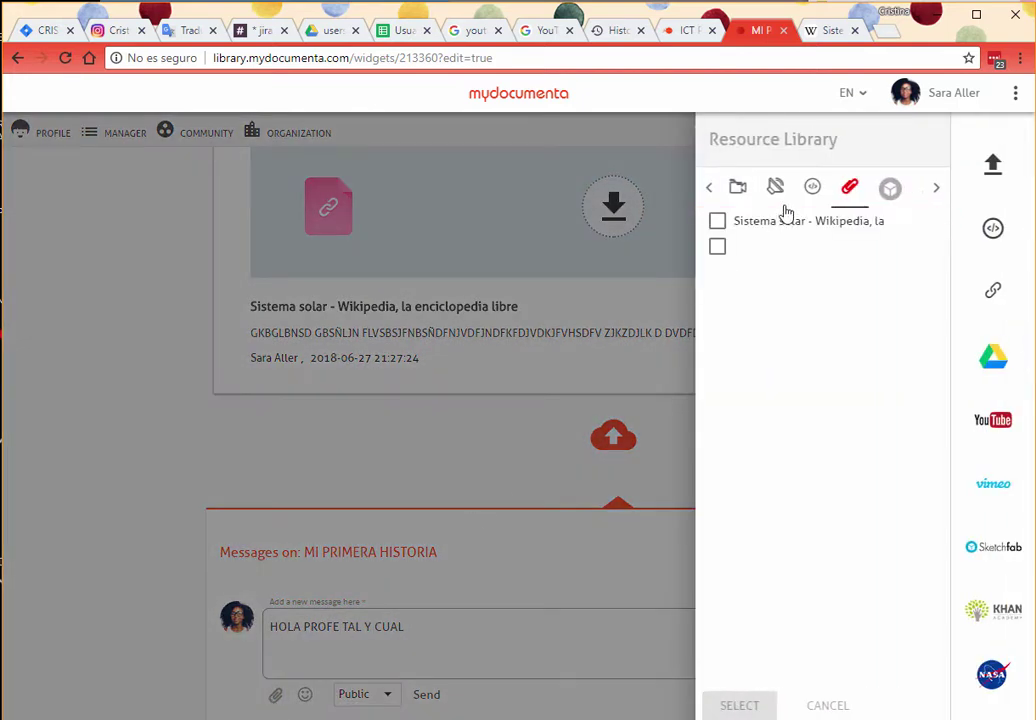
{"action": "left_click", "coordinate": [737, 190]}
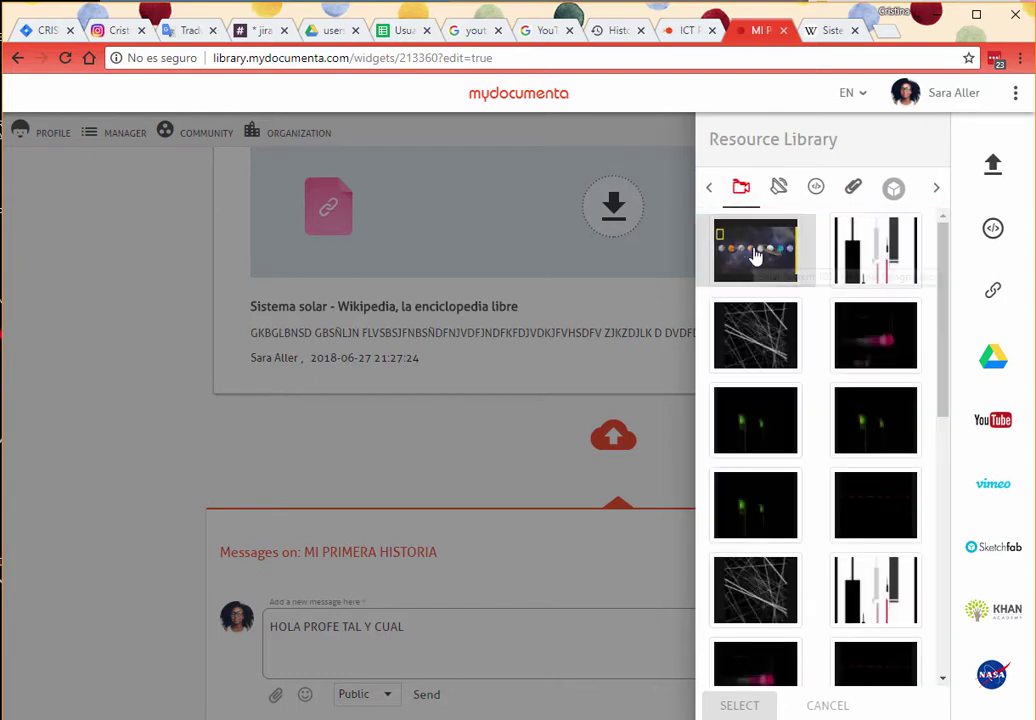
{"action": "scroll", "coordinate": [793, 530], "scroll_direction": "down", "scroll_amount": 5}
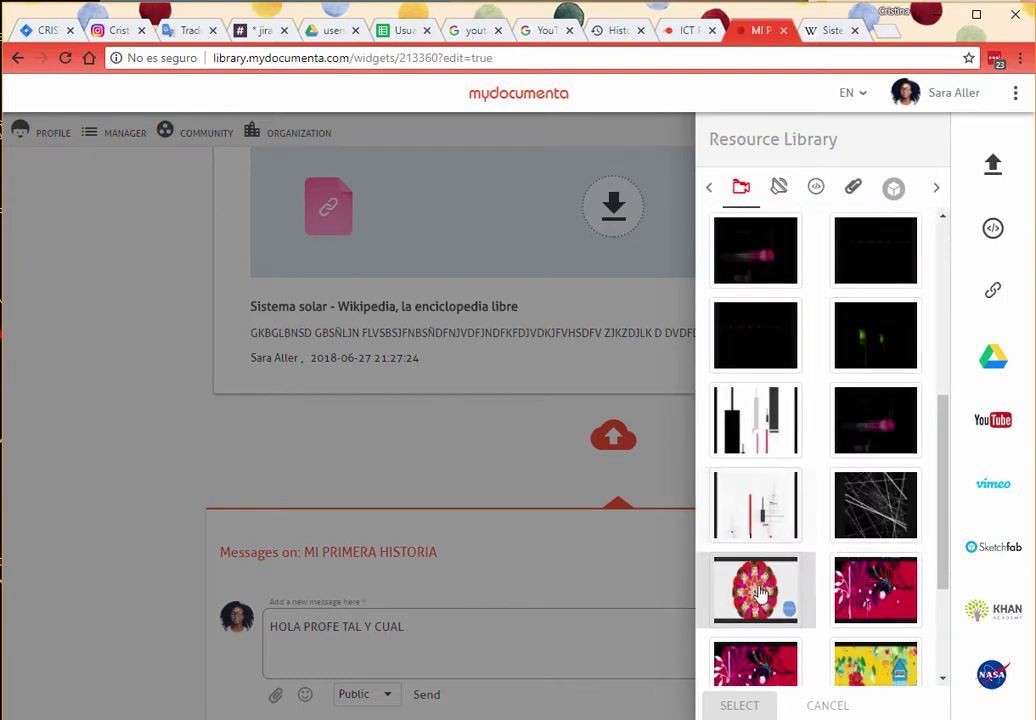
{"action": "left_click", "coordinate": [718, 610]}
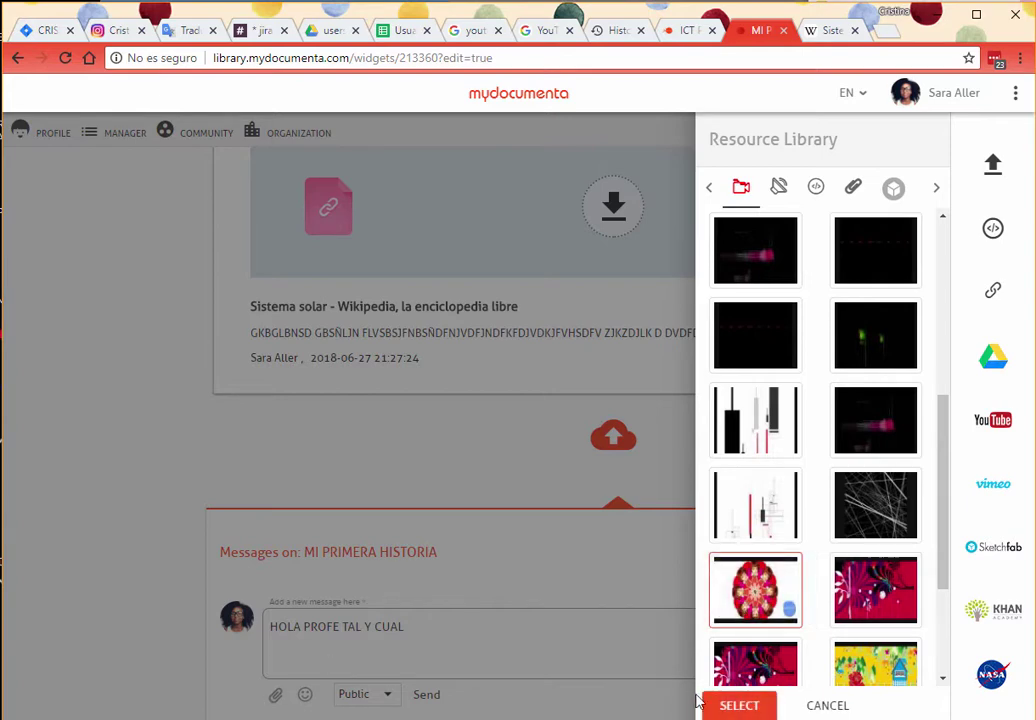
{"action": "left_click", "coordinate": [738, 706]}
{"action": "scroll", "coordinate": [370, 667], "scroll_direction": "down", "scroll_amount": 5}
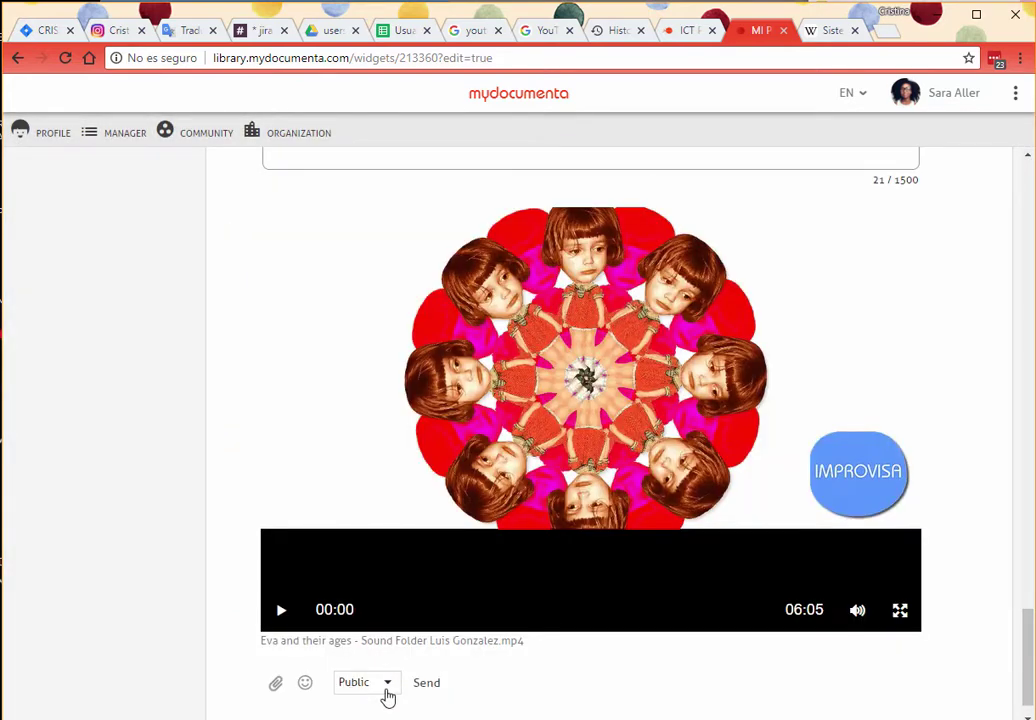
{"action": "scroll", "coordinate": [386, 692], "scroll_direction": "down", "scroll_amount": 1}
{"action": "left_click", "coordinate": [425, 646]}
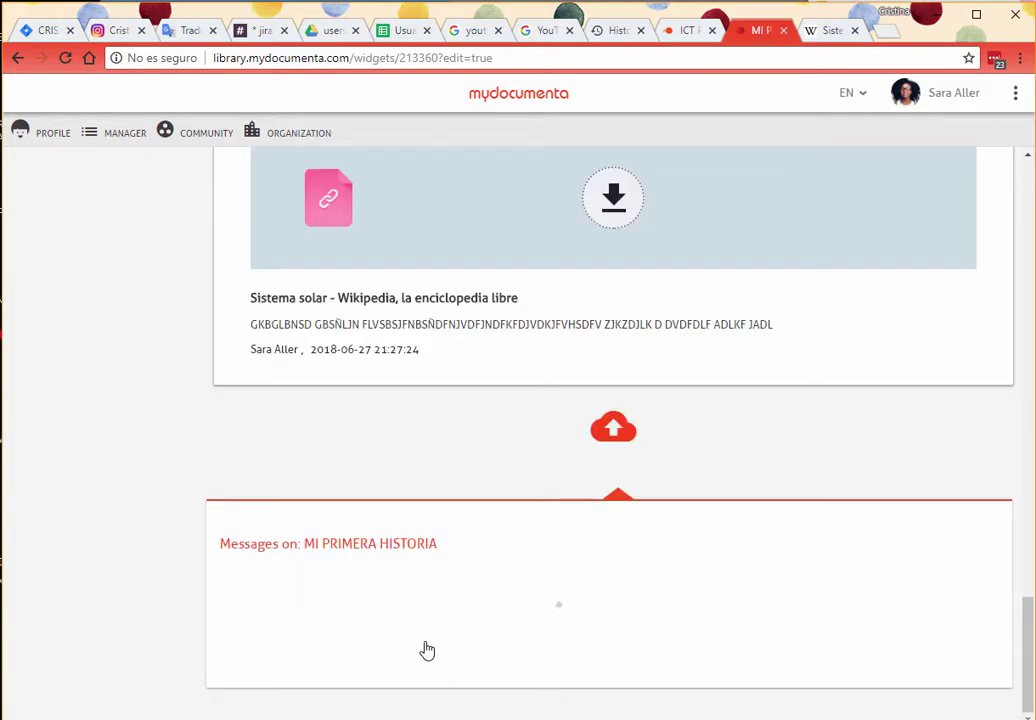
- Look over the posted message and preview the whole story from its header to the Wikipedia link
{"action": "scroll", "coordinate": [425, 597], "scroll_direction": "up", "scroll_amount": 13}
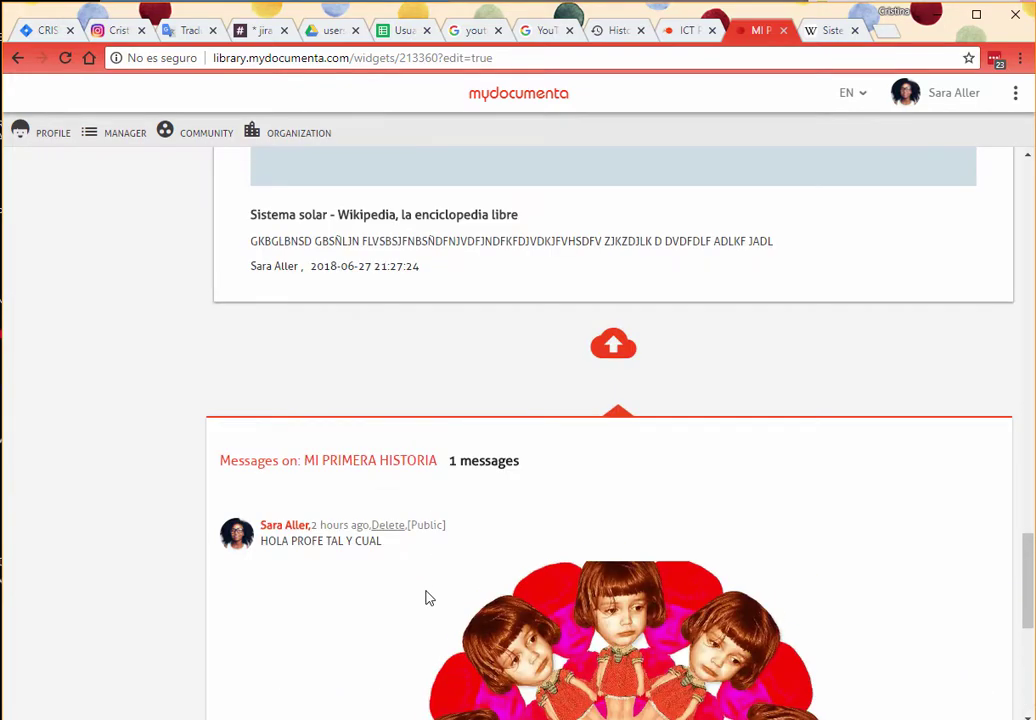
{"action": "scroll", "coordinate": [438, 476], "scroll_direction": "down", "scroll_amount": 10}
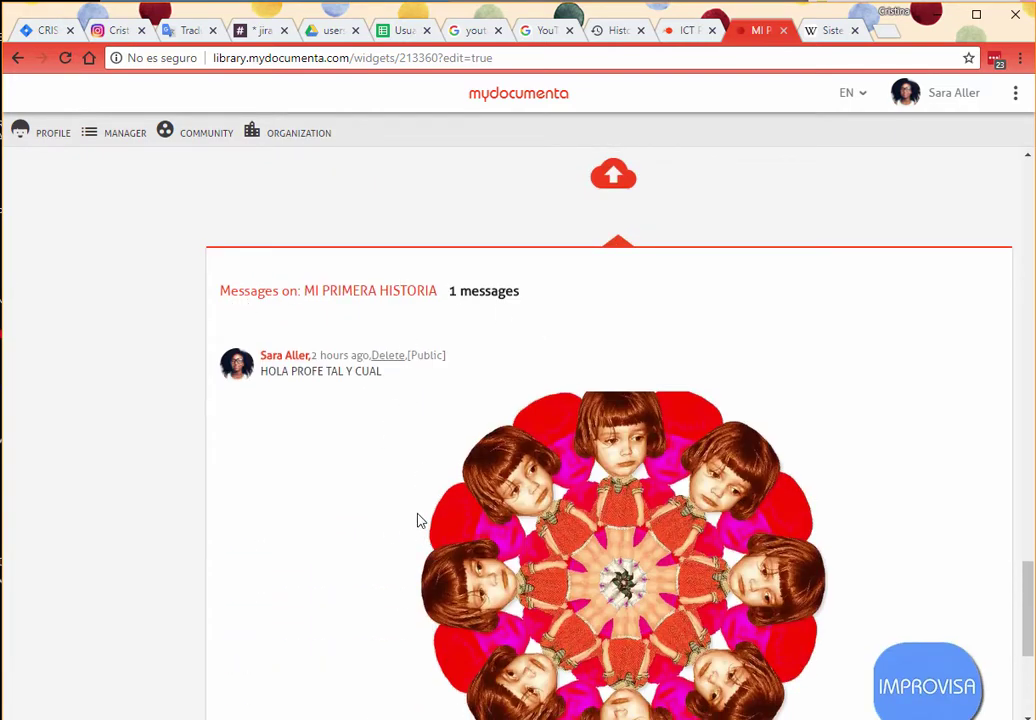
{"action": "scroll", "coordinate": [416, 505], "scroll_direction": "down", "scroll_amount": 1}
{"action": "scroll", "coordinate": [416, 505], "scroll_direction": "up", "scroll_amount": 15}
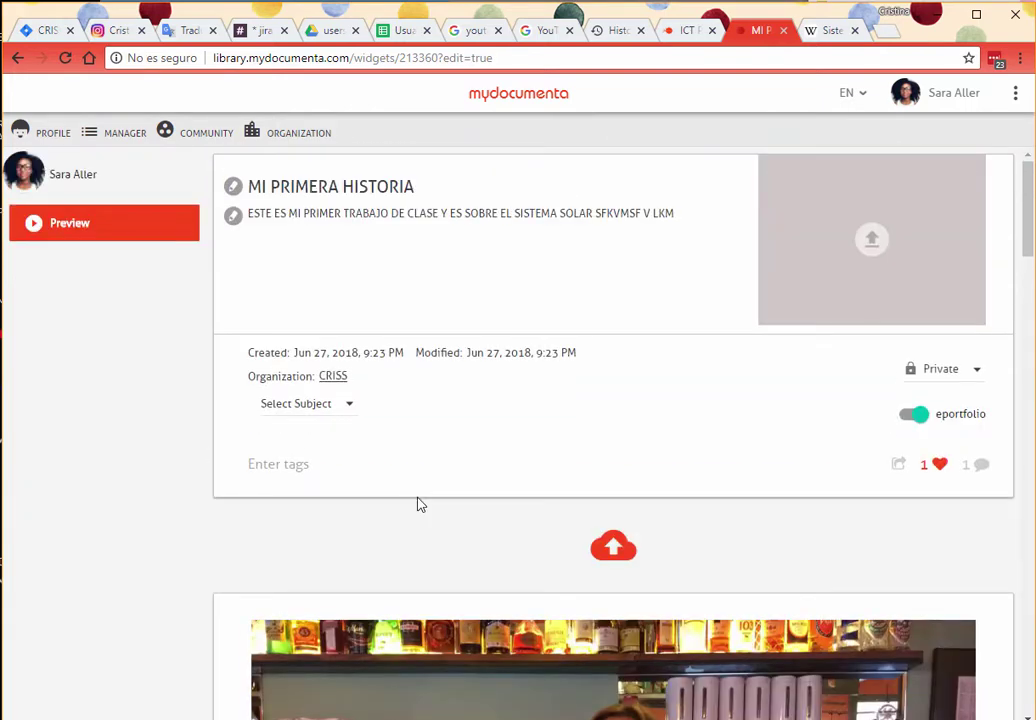
{"action": "left_click", "coordinate": [96, 228]}
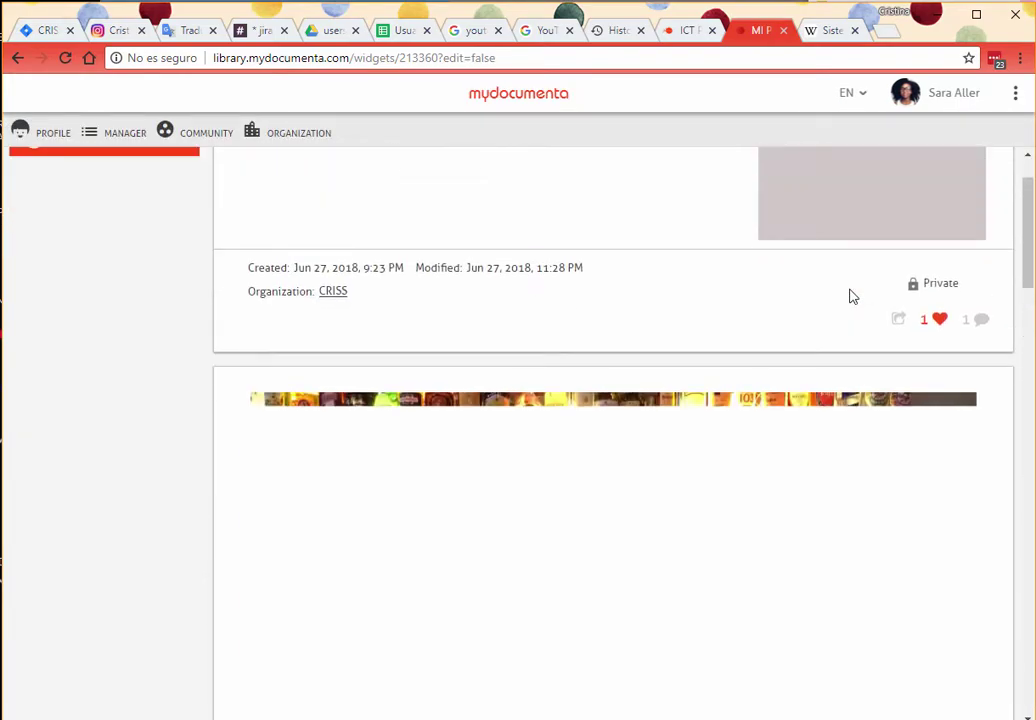
{"action": "scroll", "coordinate": [852, 296], "scroll_direction": "down", "scroll_amount": 20}
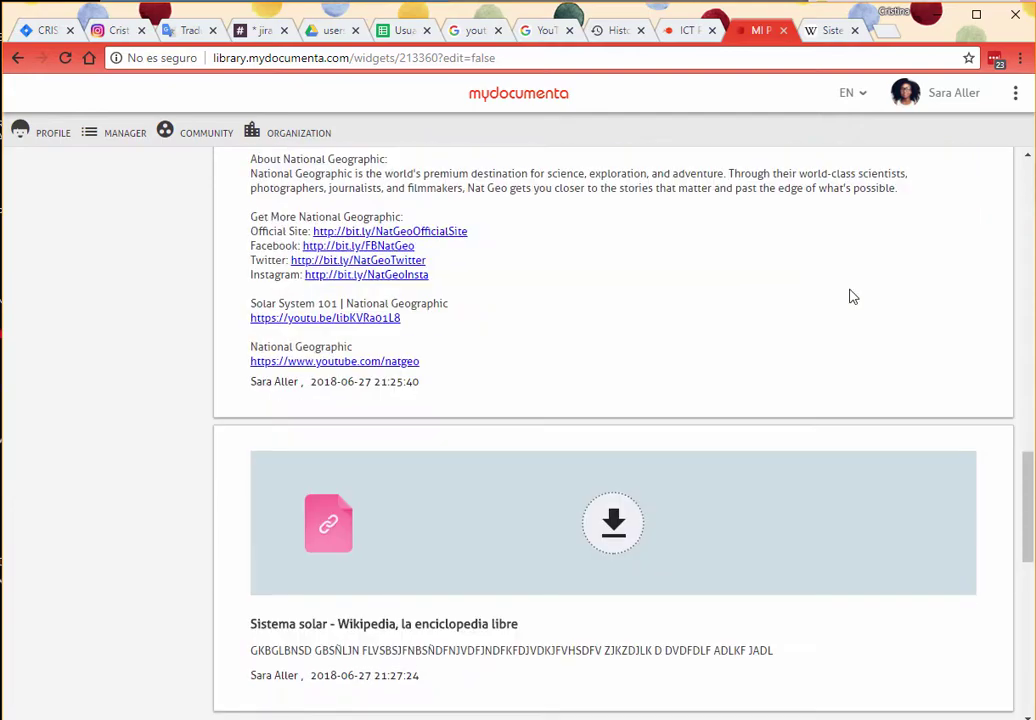
{"action": "scroll", "coordinate": [852, 296], "scroll_direction": "down", "scroll_amount": 3}
{"action": "scroll", "coordinate": [852, 296], "scroll_direction": "up", "scroll_amount": 20}
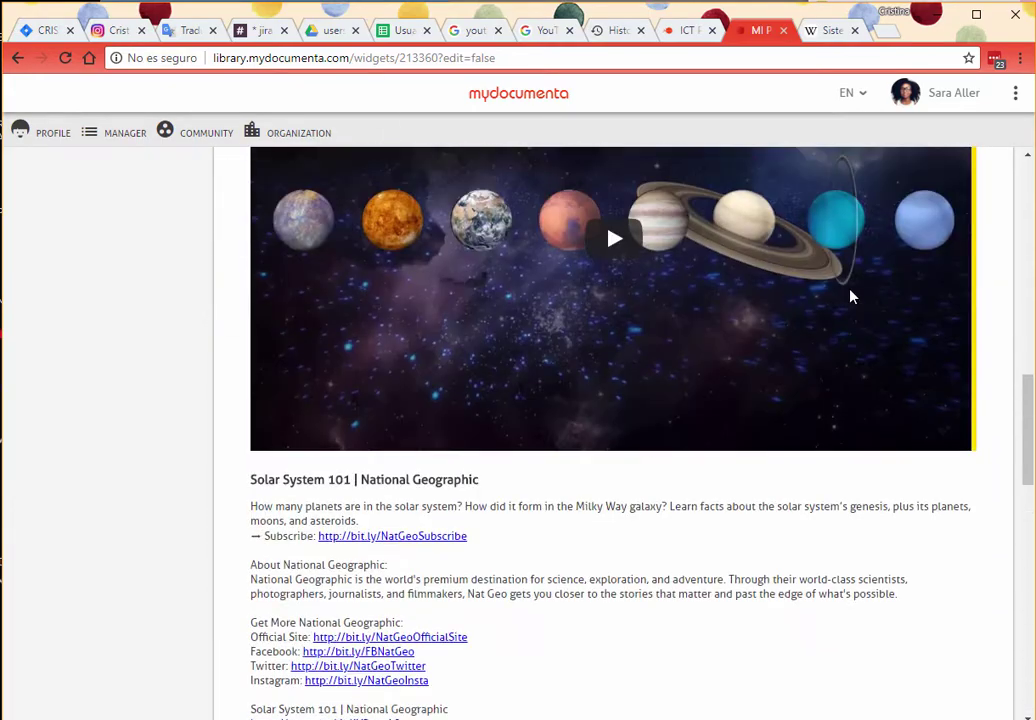
{"action": "scroll", "coordinate": [852, 296], "scroll_direction": "up", "scroll_amount": 5}
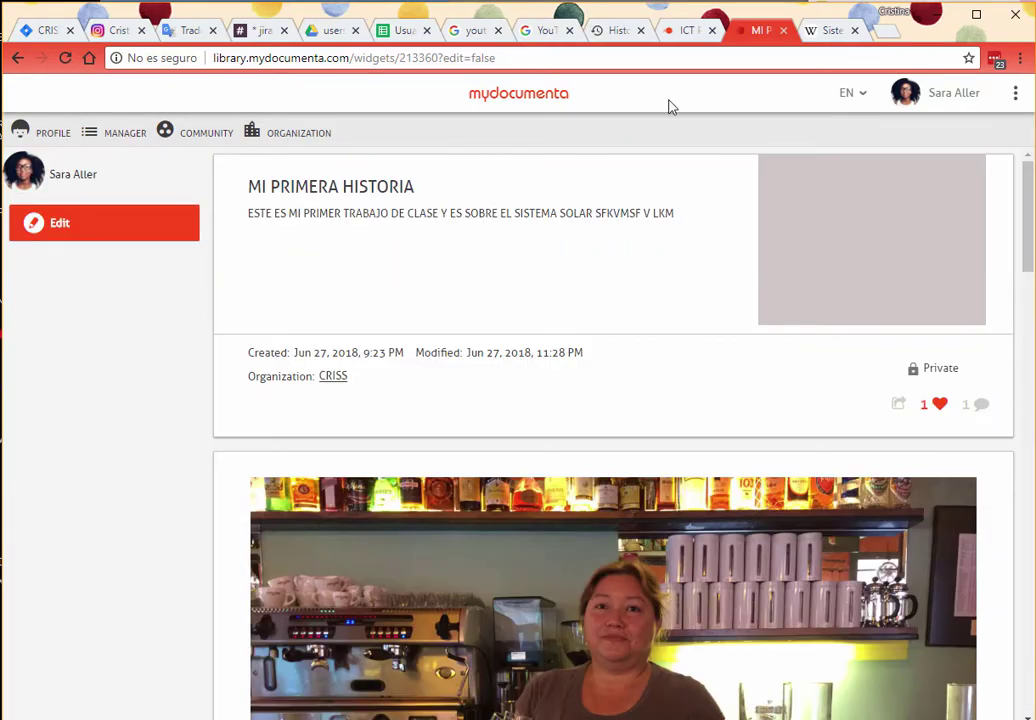
- Close the story and Wikipedia pages and return to the assigned story on the Solar System task page
{"action": "left_click", "coordinate": [783, 30]}
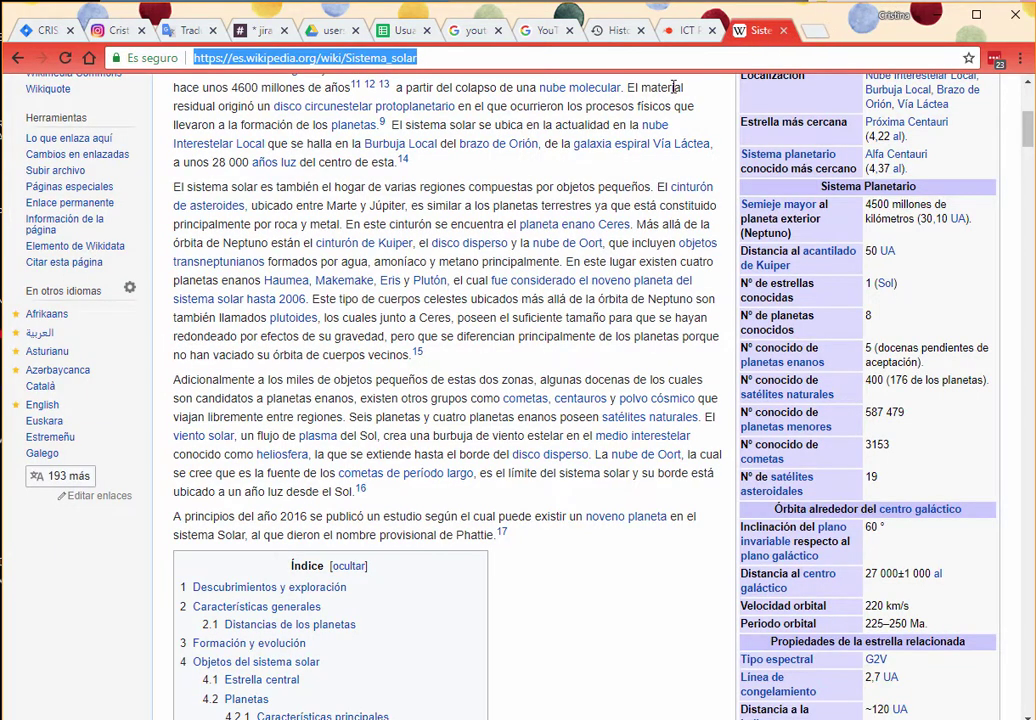
{"action": "left_click", "coordinate": [856, 31]}
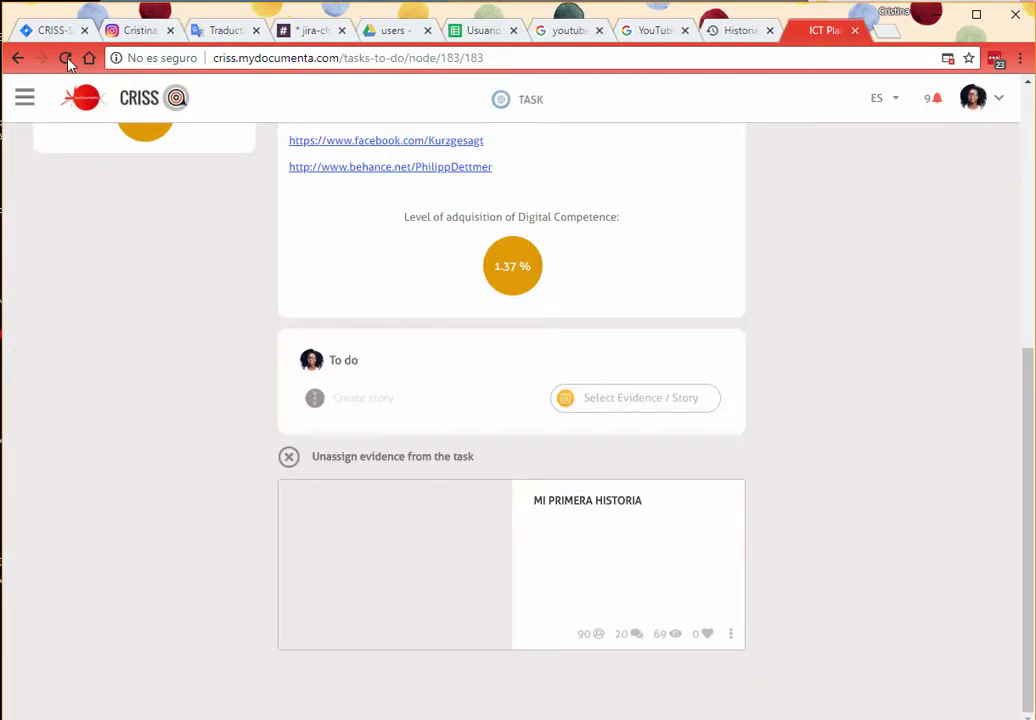
{"action": "scroll", "coordinate": [458, 393], "scroll_direction": "up", "scroll_amount": 5}
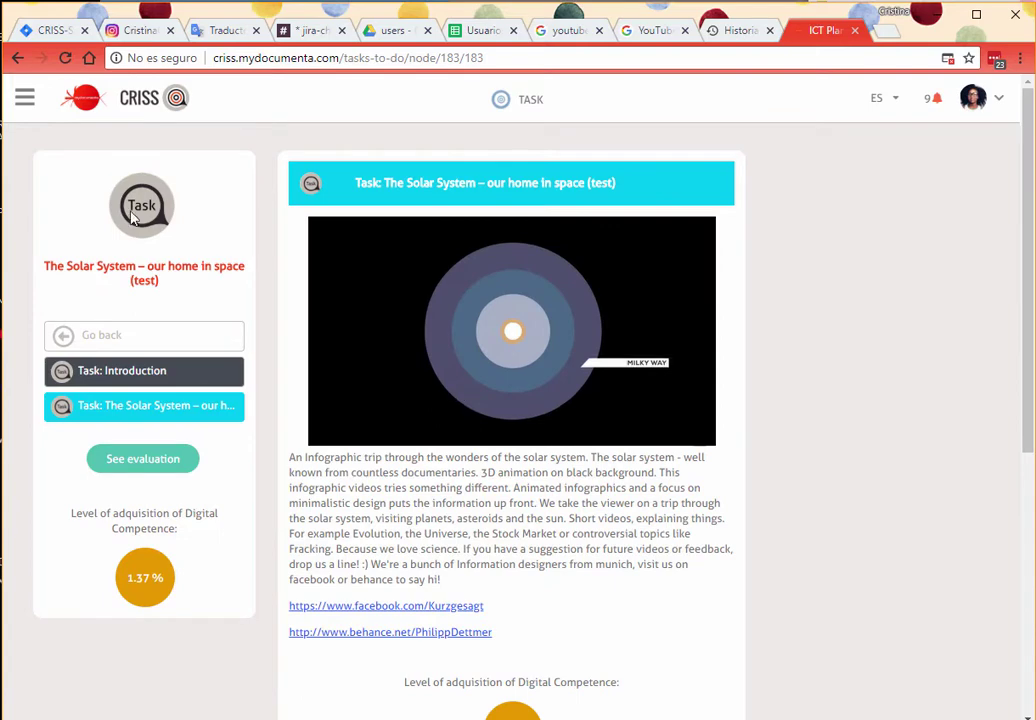
{"action": "scroll", "coordinate": [398, 470], "scroll_direction": "down", "scroll_amount": 3}
{"action": "scroll", "coordinate": [398, 482], "scroll_direction": "down", "scroll_amount": 1}
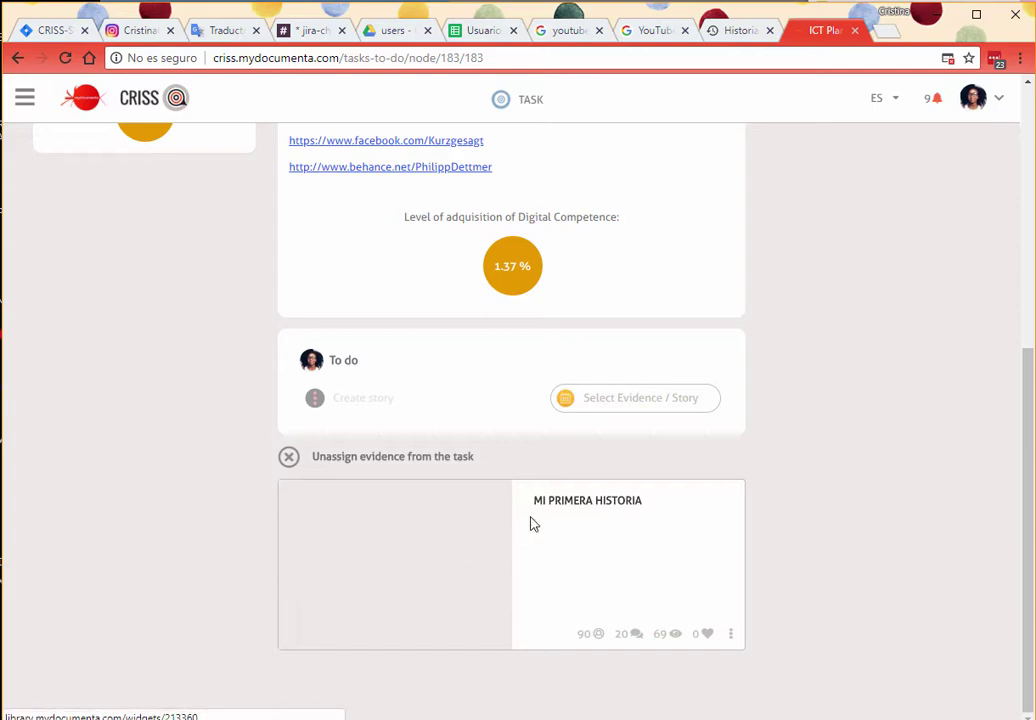
- Choose Send to Evaluate for MI PRIMERA HISTORIA and look over the evidence submission form
{"action": "left_click", "coordinate": [437, 522]}
{"action": "left_click", "coordinate": [731, 634]}
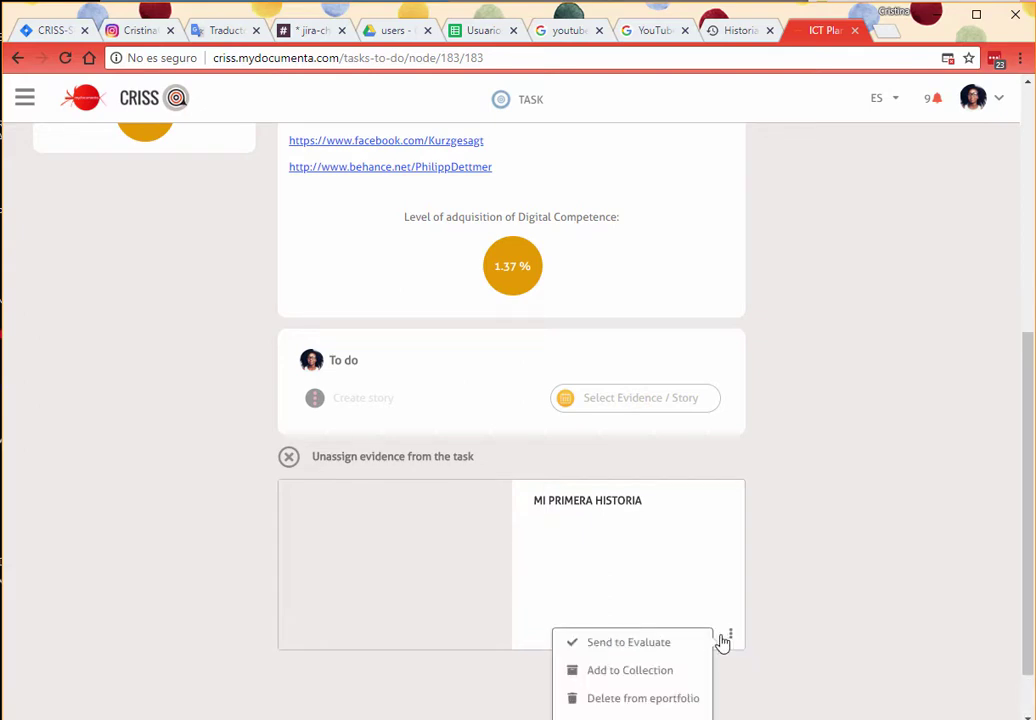
{"action": "left_click", "coordinate": [628, 643]}
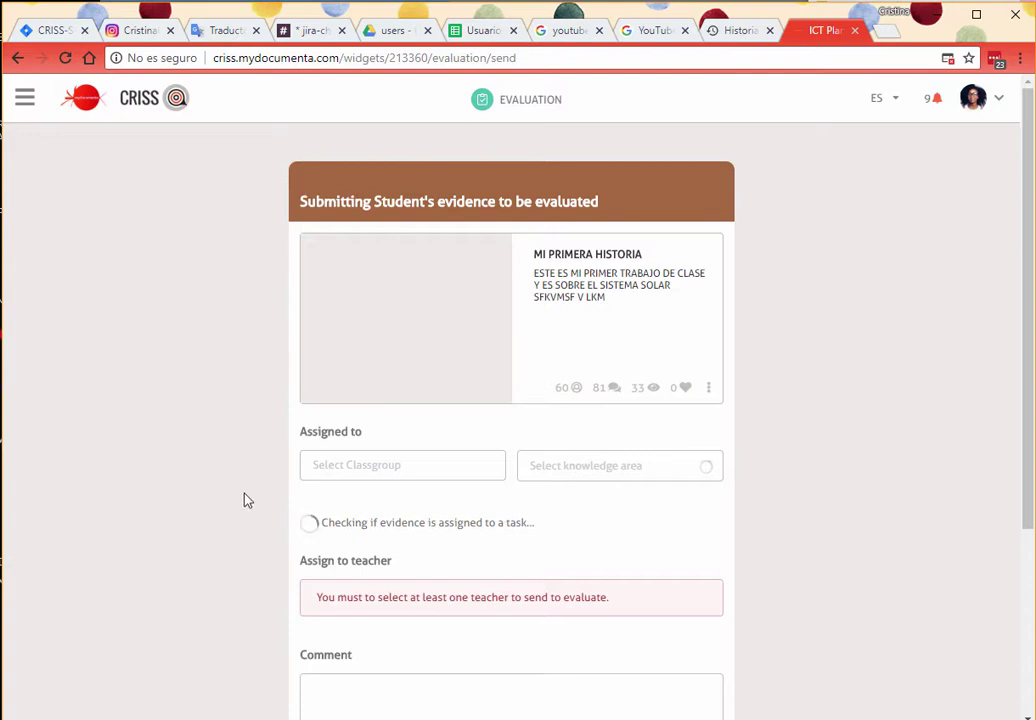
{"action": "scroll", "coordinate": [248, 510], "scroll_direction": "down", "scroll_amount": 3}
{"action": "scroll", "coordinate": [246, 509], "scroll_direction": "up", "scroll_amount": 3}
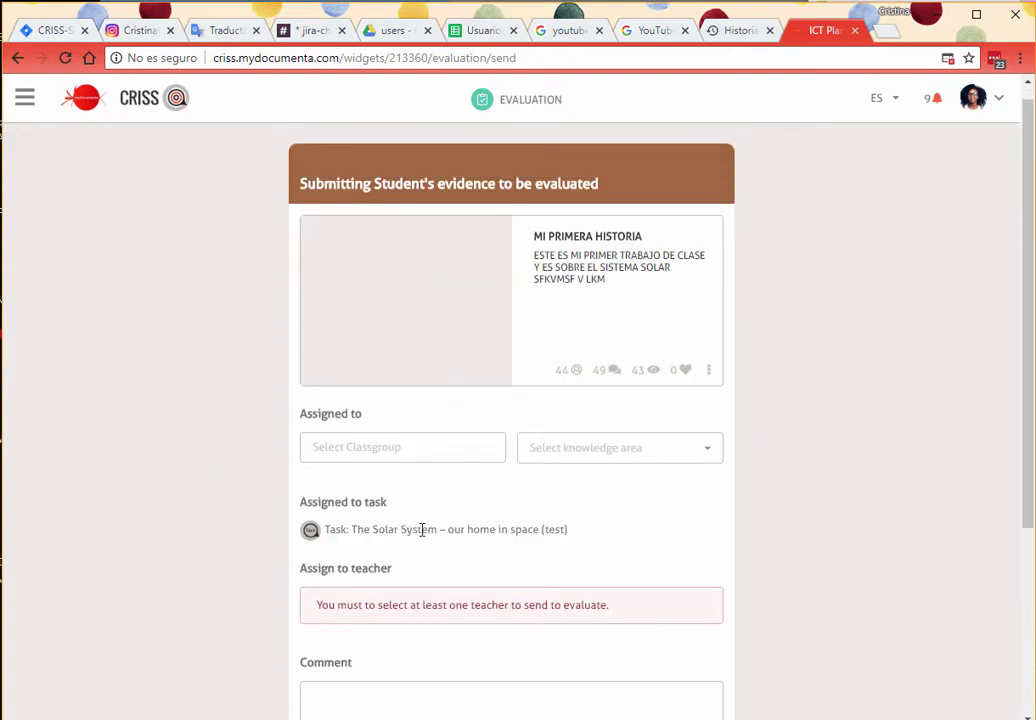
- Assign the evidence to class group Multimedia A under MYDOCUMENTA's Group 1 MULTIMEDIA and select its teacher as evaluator
{"action": "left_click", "coordinate": [470, 454]}
{"action": "left_click", "coordinate": [336, 490]}
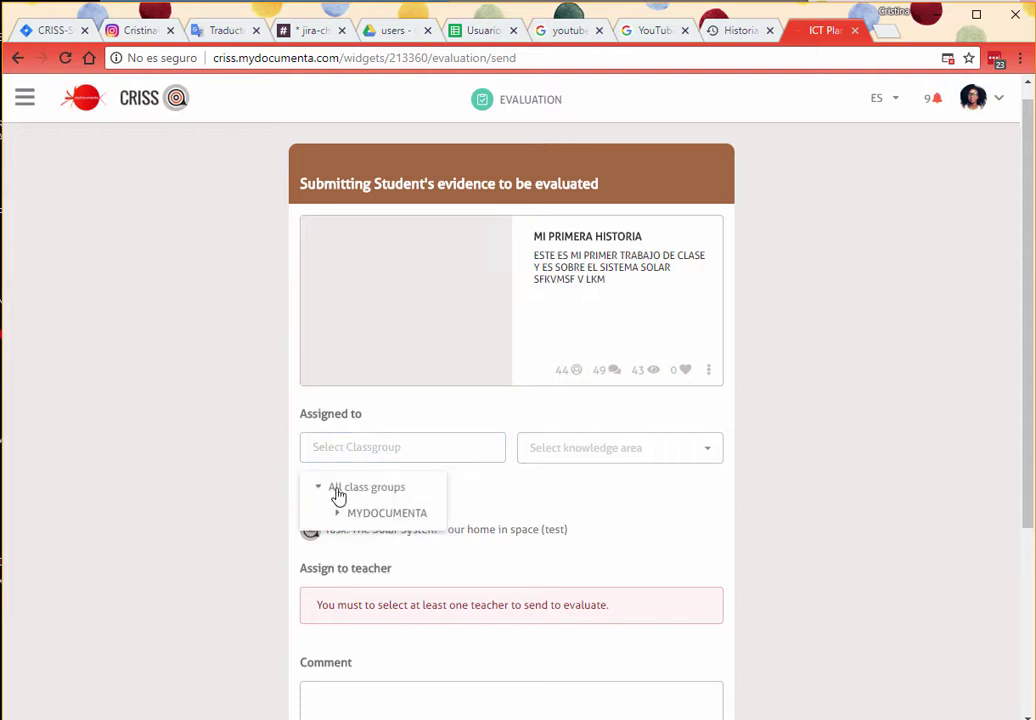
{"action": "left_click", "coordinate": [341, 514]}
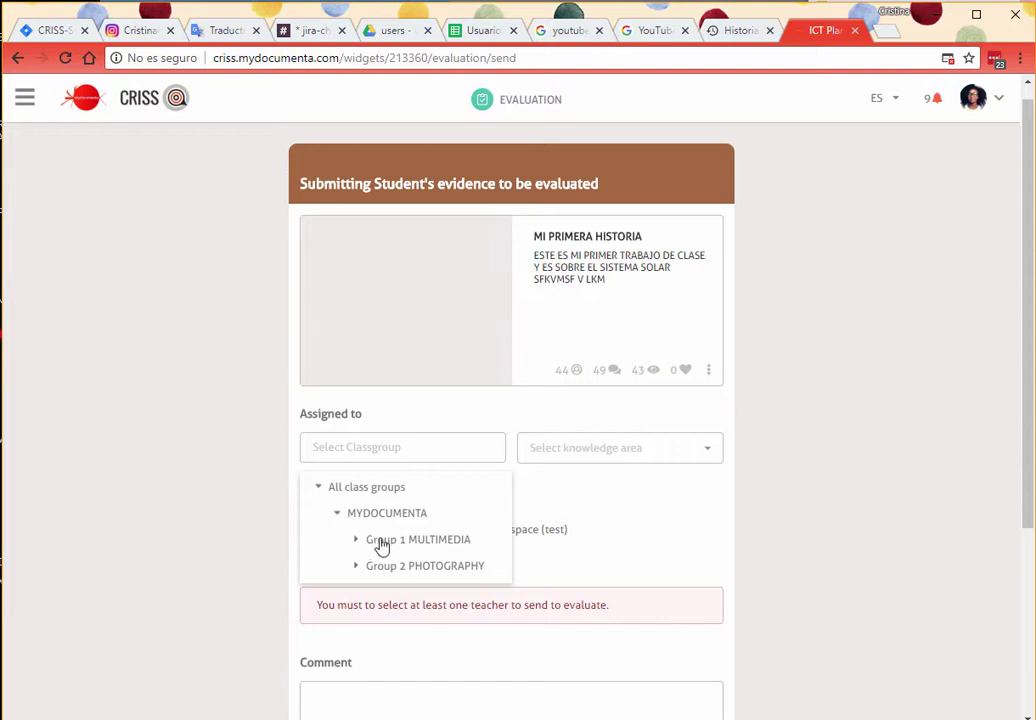
{"action": "scroll", "coordinate": [384, 546], "scroll_direction": "down", "scroll_amount": 3}
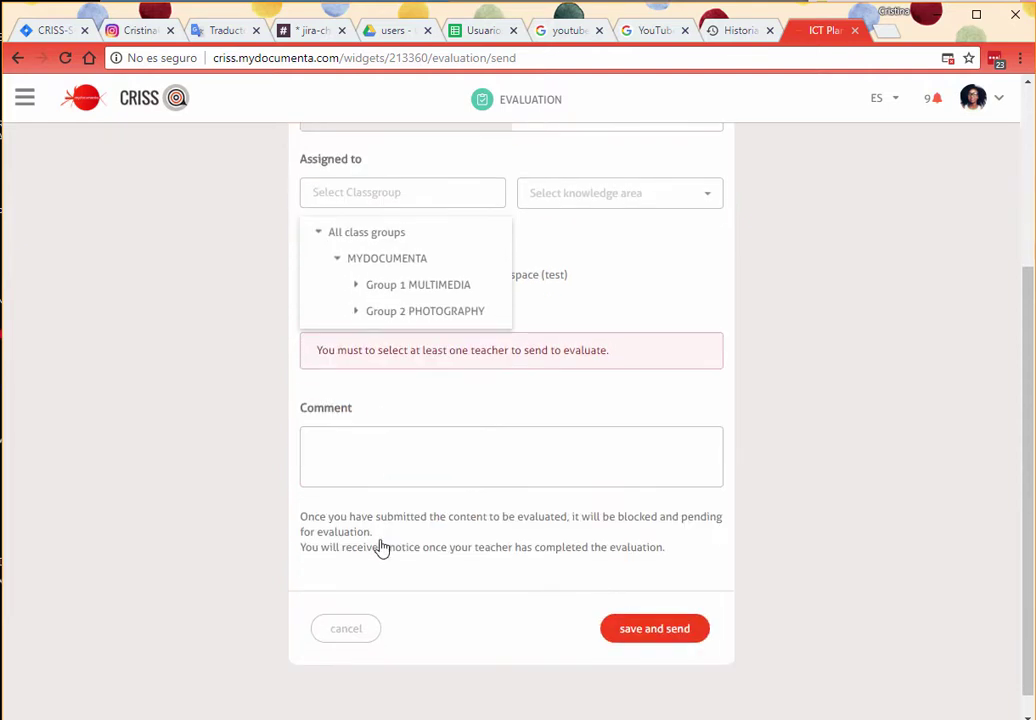
{"action": "left_click", "coordinate": [405, 294]}
{"action": "left_click", "coordinate": [425, 316]}
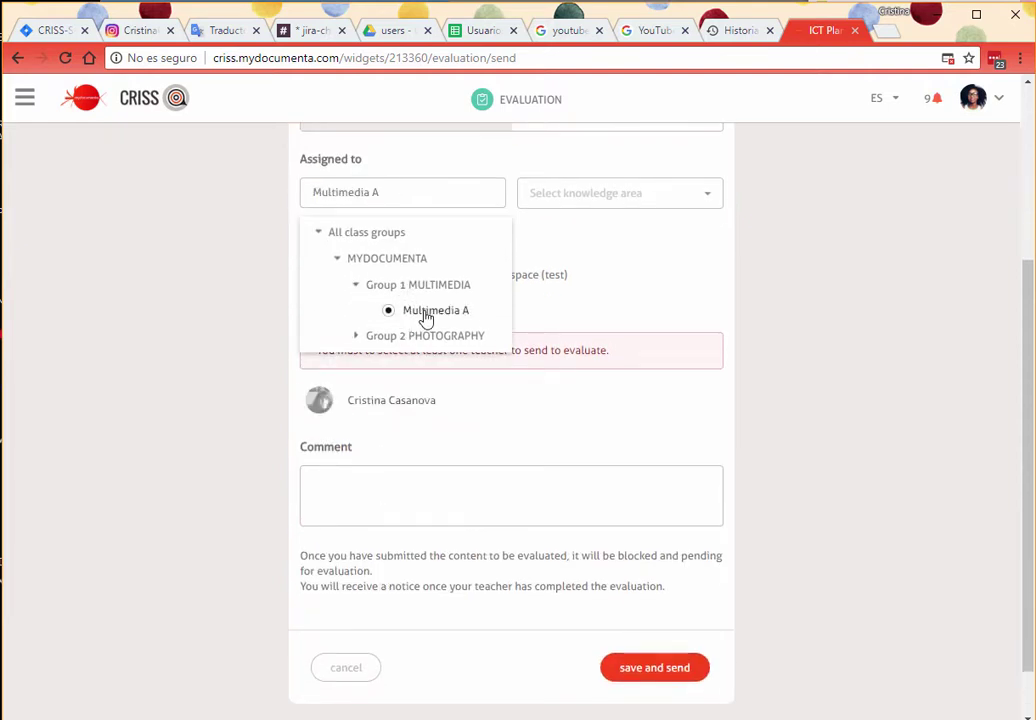
{"action": "left_click", "coordinate": [215, 328]}
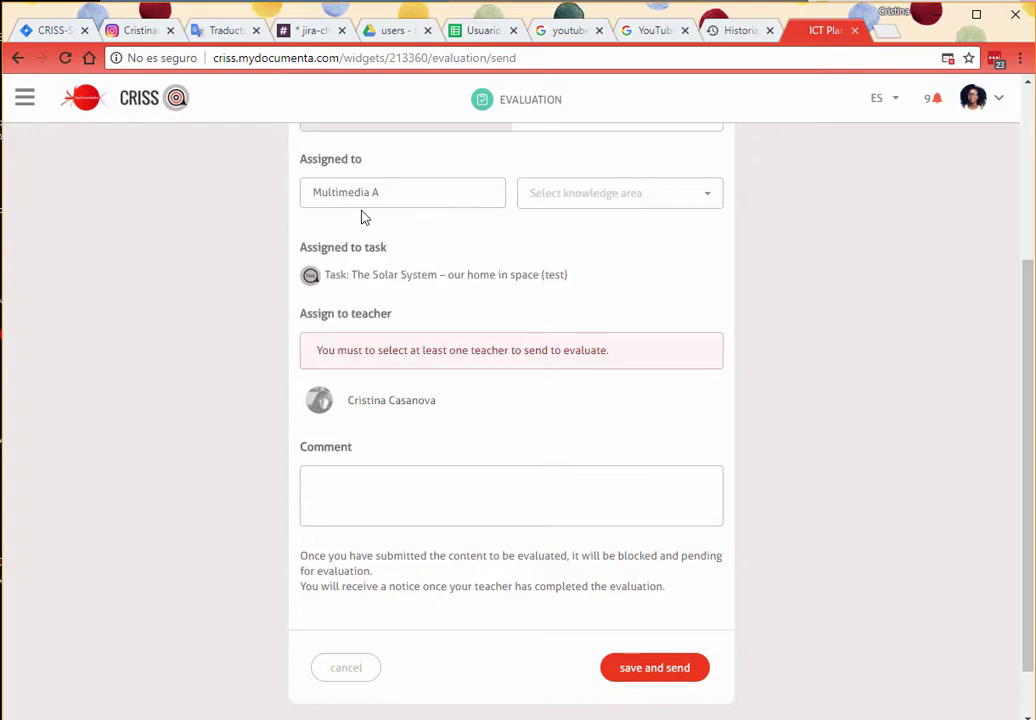
{"action": "left_click", "coordinate": [374, 413]}
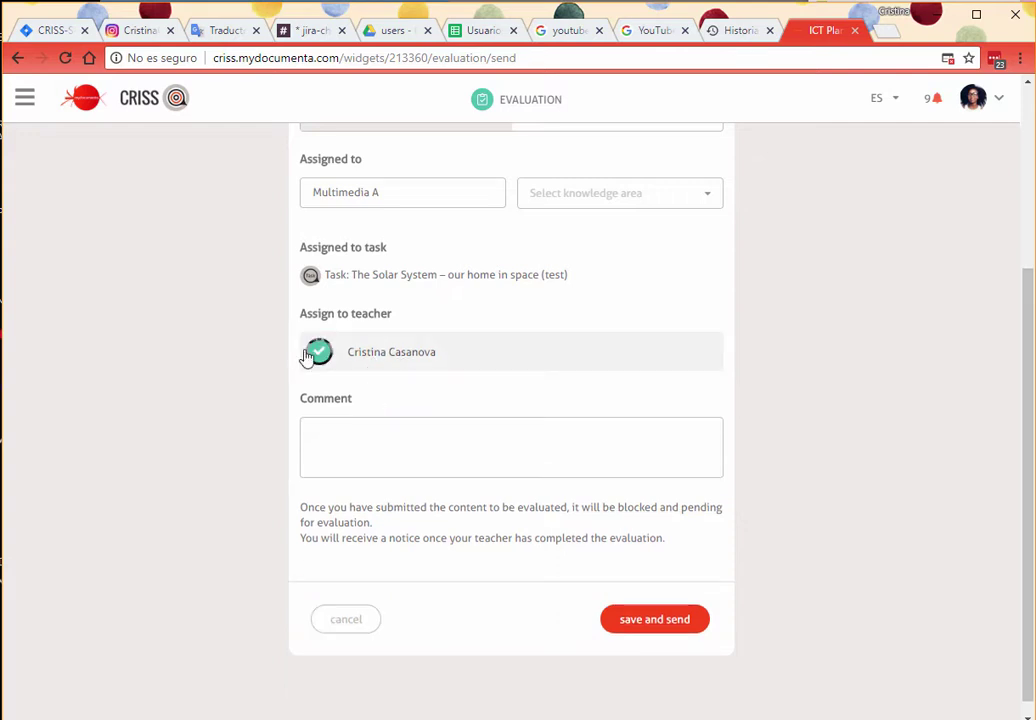
- Add a comment that greets the teacher by name and continues "TE ENVIO MI TRABAJO PARA LA EVALUACION"
{"action": "scroll", "coordinate": [412, 398], "scroll_direction": "up", "scroll_amount": 3}
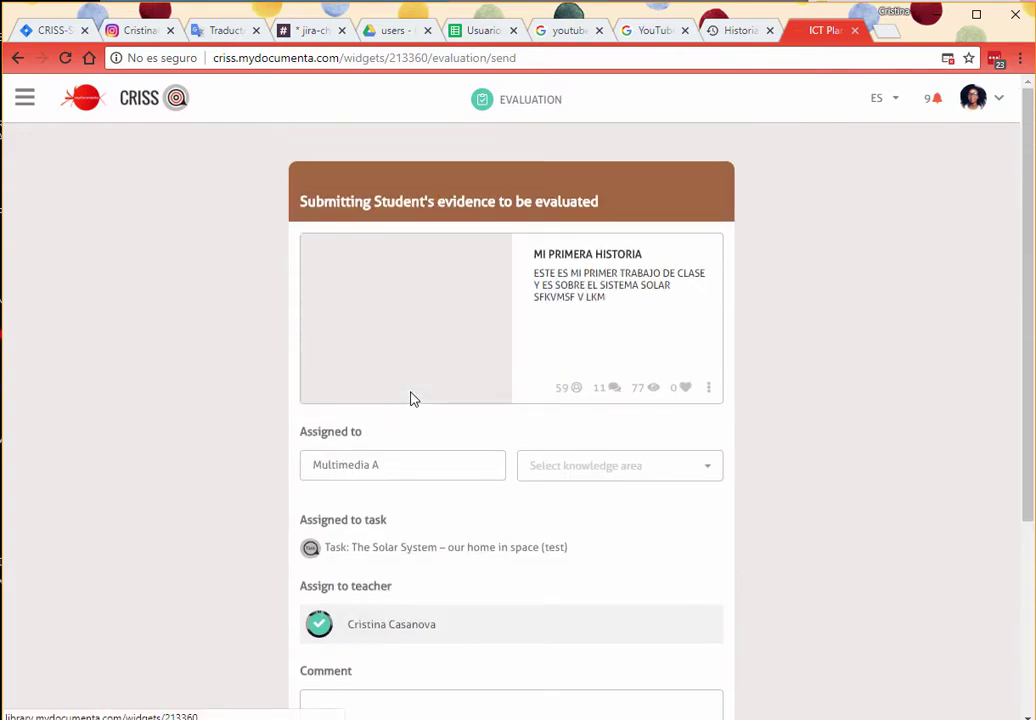
{"action": "scroll", "coordinate": [412, 398], "scroll_direction": "down", "scroll_amount": 3}
{"action": "left_click", "coordinate": [371, 440]}
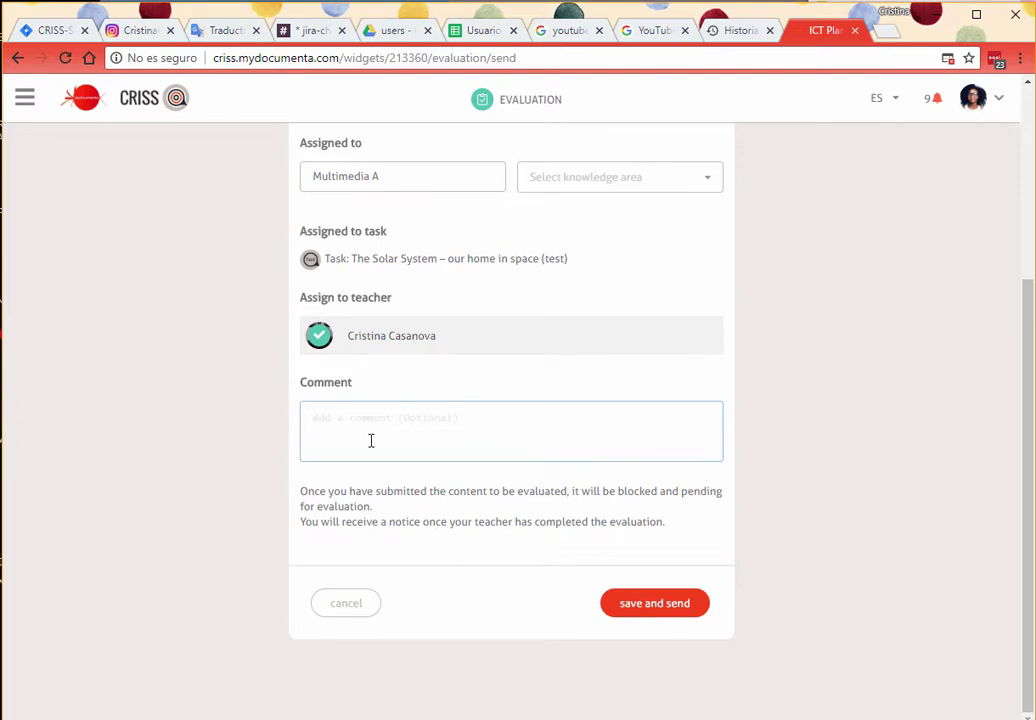
{"action": "type", "text": "HOLA STA"}
{"action": "type", "text": "CRISTINA, TE ENVIO"}
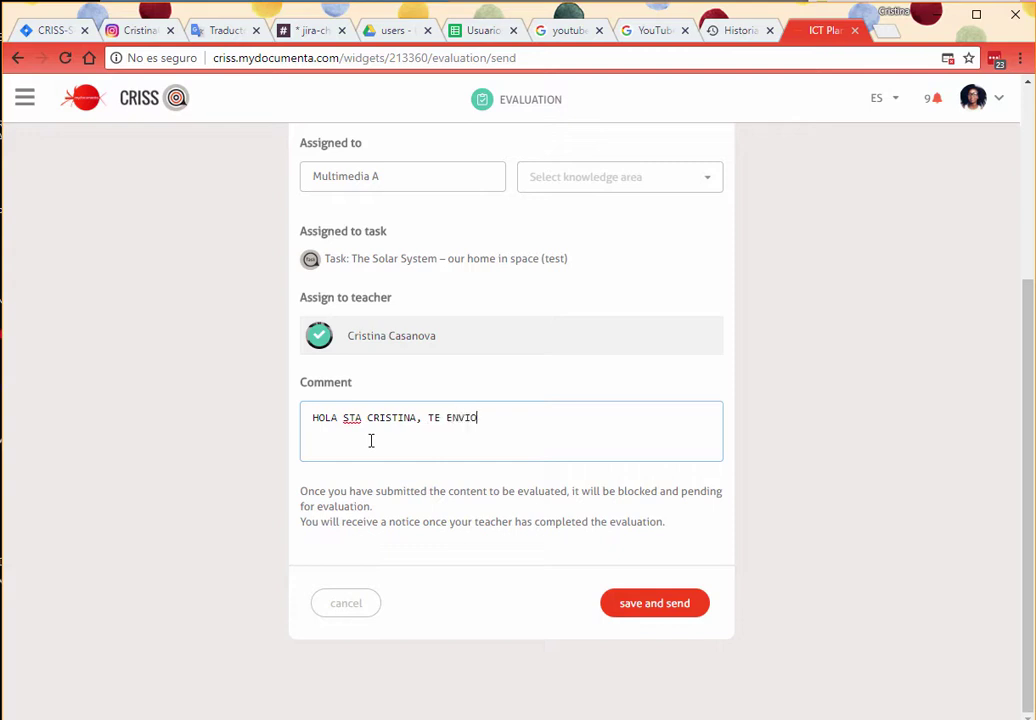
{"action": "type", "text": " MI TRABAJO PARA S"}
{"action": "key", "text": "BackSpace"}
{"action": "type", "text": "A"}
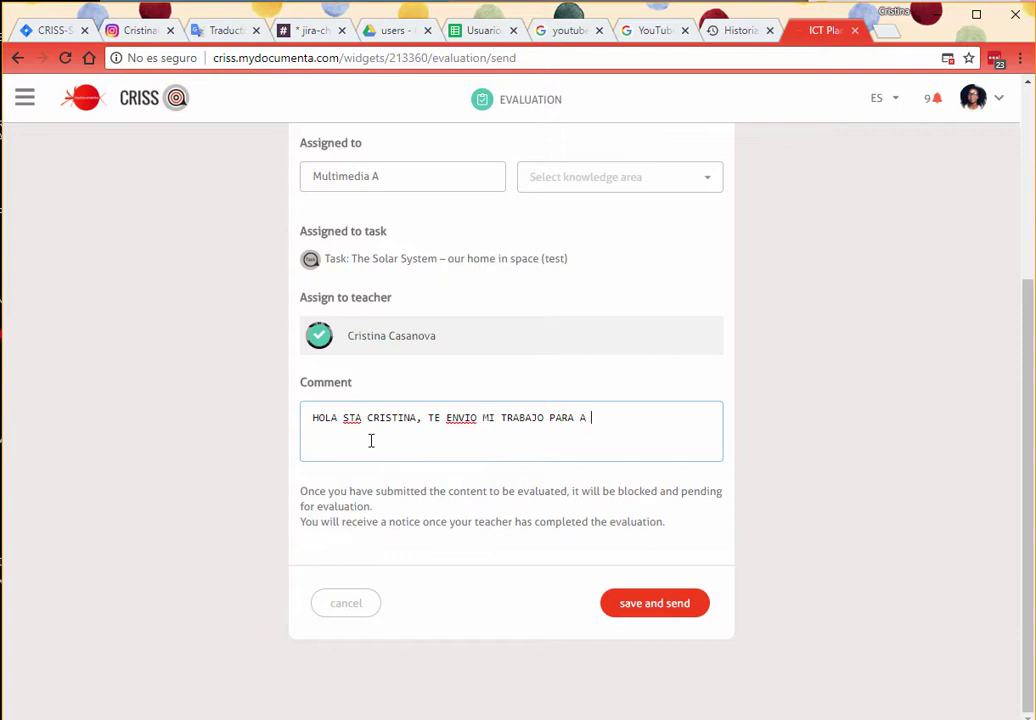
{"action": "key", "text": "BackSpace"}
{"action": "key", "text": "BackSpace"}
{"action": "type", "text": "LA EVALUACION"}
- Save and send the story for evaluation, and check its entry in the eportfolio's project gallery
{"action": "left_click", "coordinate": [663, 610]}
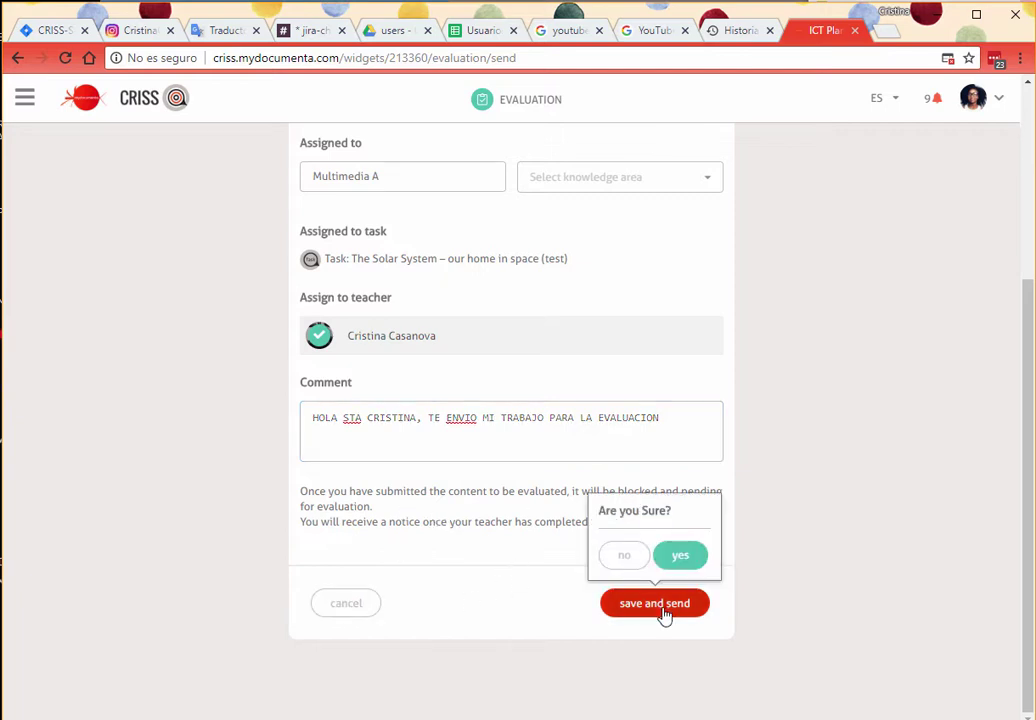
{"action": "left_click", "coordinate": [687, 558]}
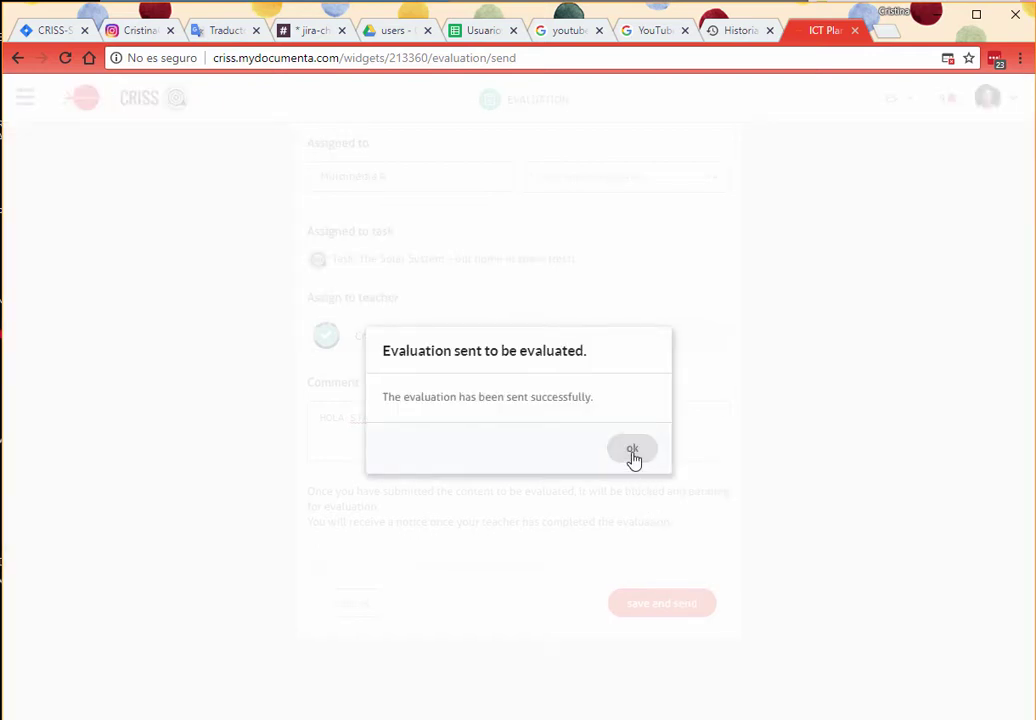
{"action": "left_click", "coordinate": [633, 452]}
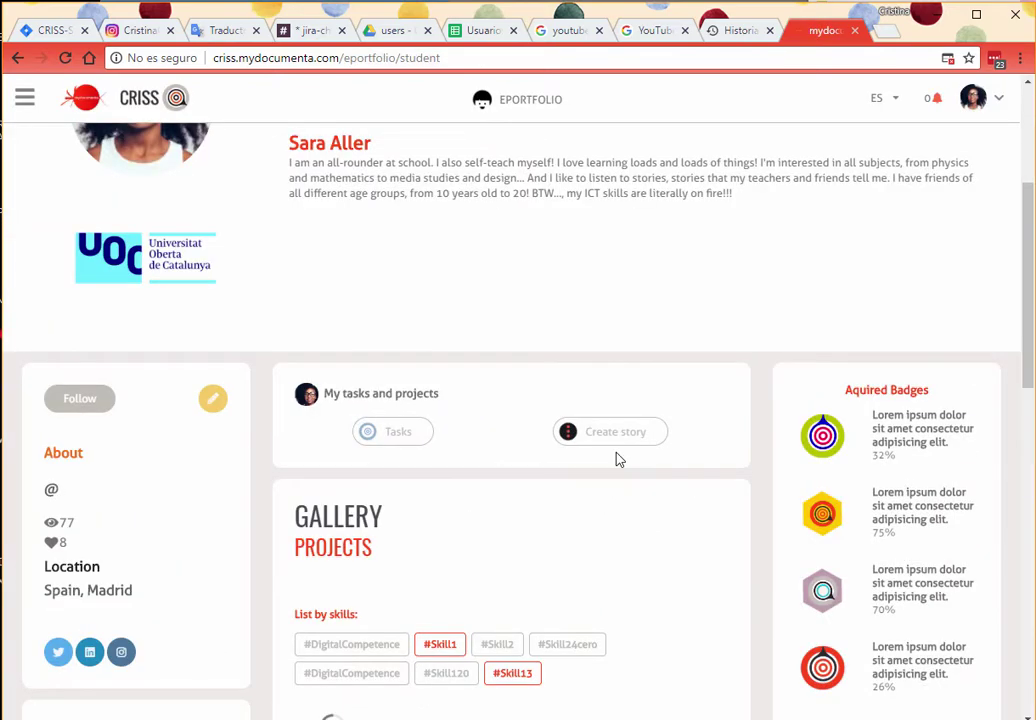
{"action": "scroll", "coordinate": [617, 457], "scroll_direction": "up", "scroll_amount": 3}
{"action": "scroll", "coordinate": [617, 459], "scroll_direction": "down", "scroll_amount": 8}
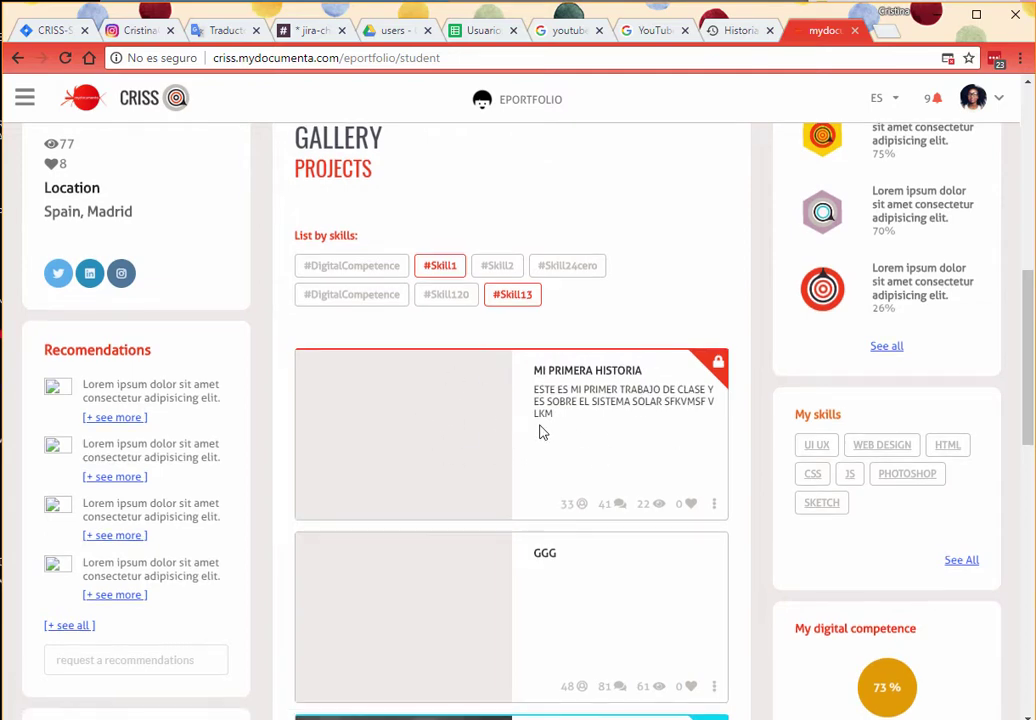
{"action": "scroll", "coordinate": [540, 430], "scroll_direction": "up", "scroll_amount": 4}
{"action": "scroll", "coordinate": [540, 430], "scroll_direction": "down", "scroll_amount": 4}
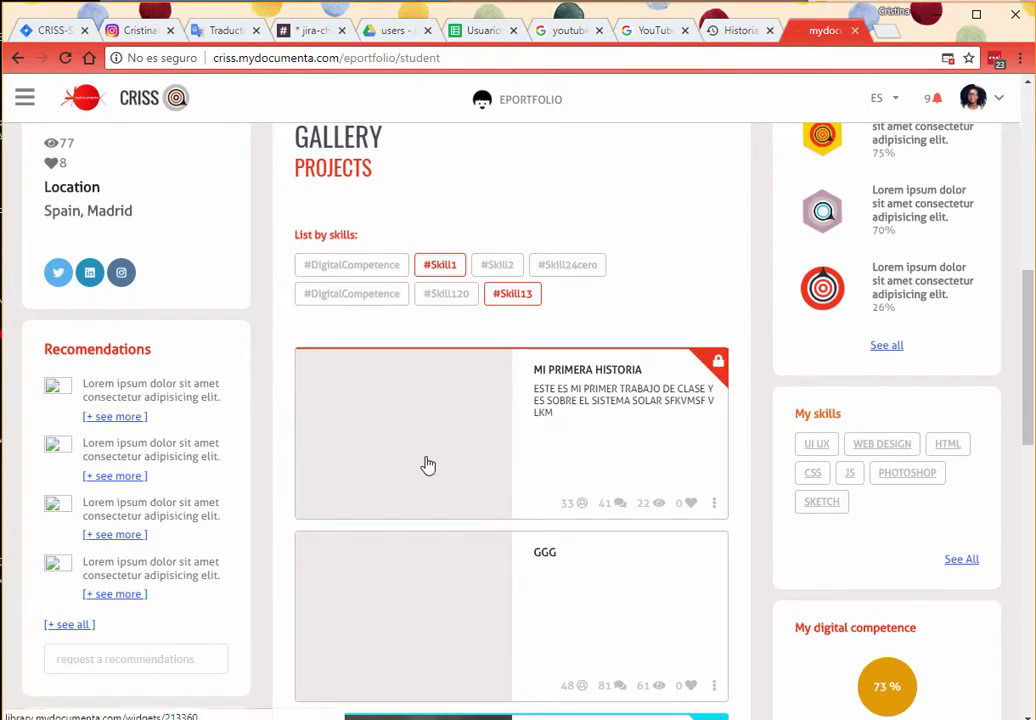
- Check the available options for MI PRIMERA HISTORIA, open the story to review its contents and messages, and close it
{"action": "left_click", "coordinate": [714, 505]}
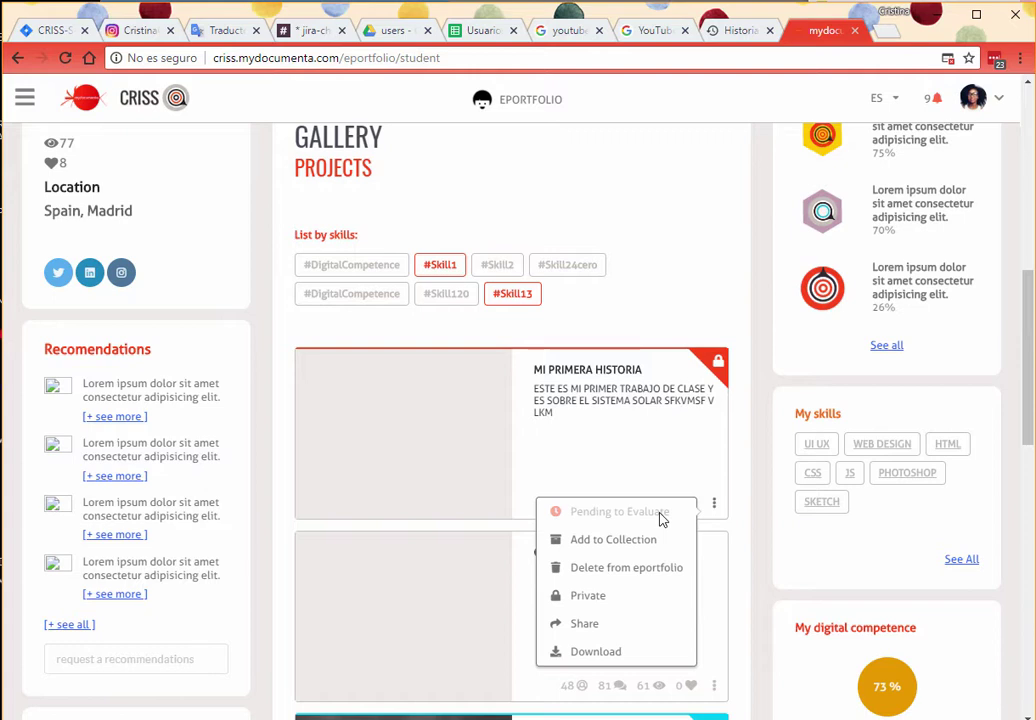
{"action": "left_click", "coordinate": [463, 462]}
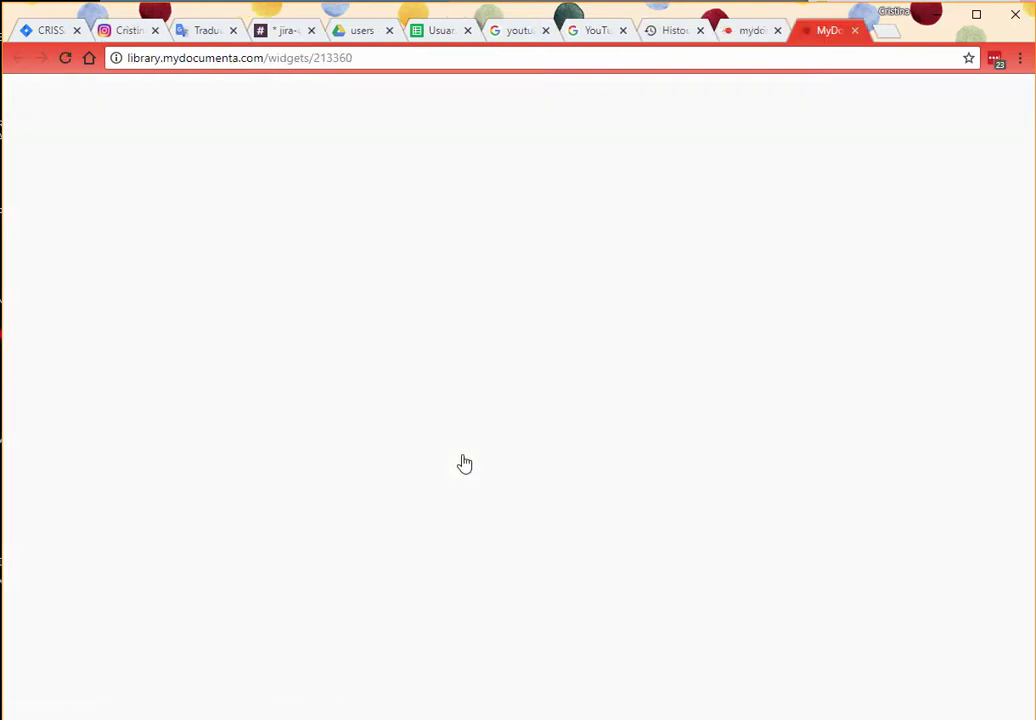
{"action": "scroll", "coordinate": [464, 461], "scroll_direction": "down", "scroll_amount": 3}
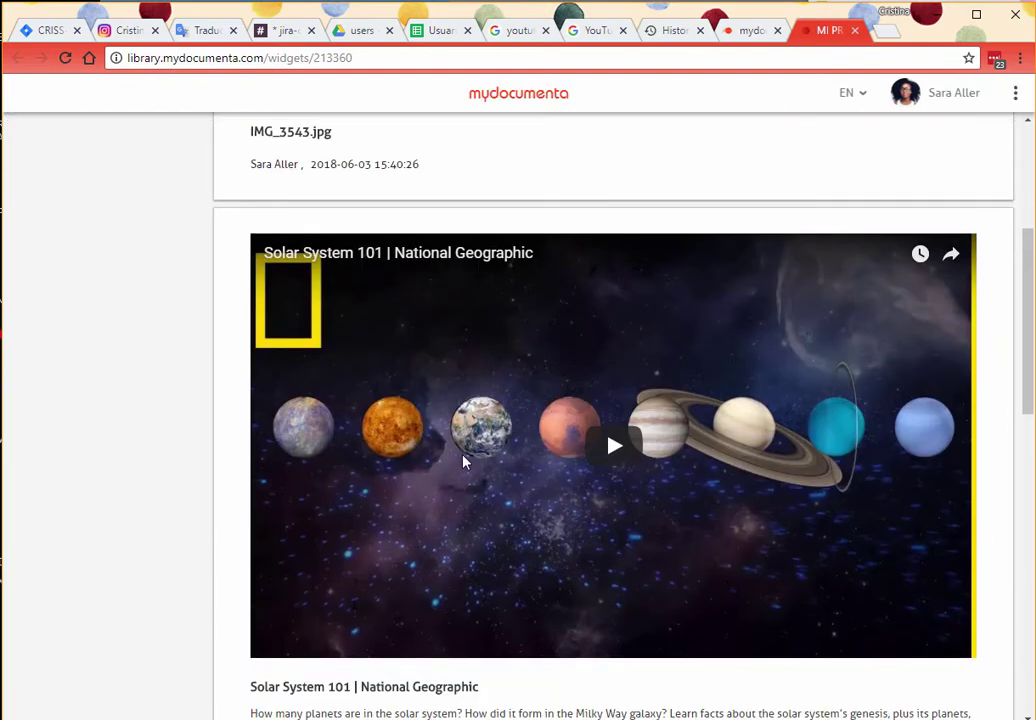
{"action": "scroll", "coordinate": [585, 466], "scroll_direction": "down", "scroll_amount": 10}
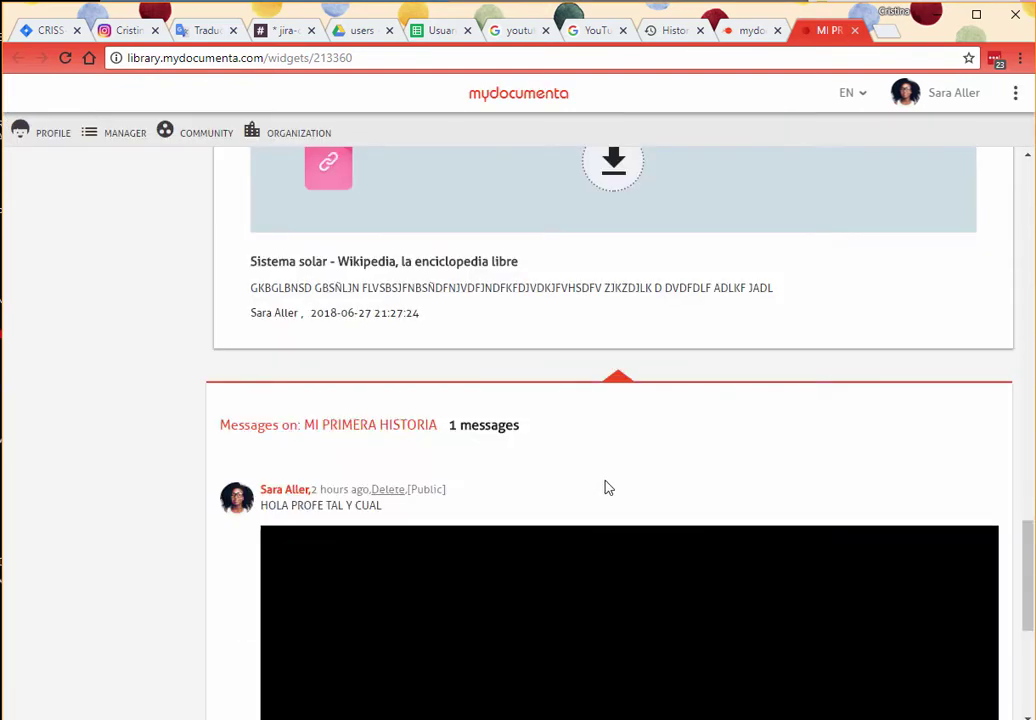
{"action": "scroll", "coordinate": [617, 460], "scroll_direction": "up", "scroll_amount": 6}
{"action": "scroll", "coordinate": [617, 460], "scroll_direction": "up", "scroll_amount": 4}
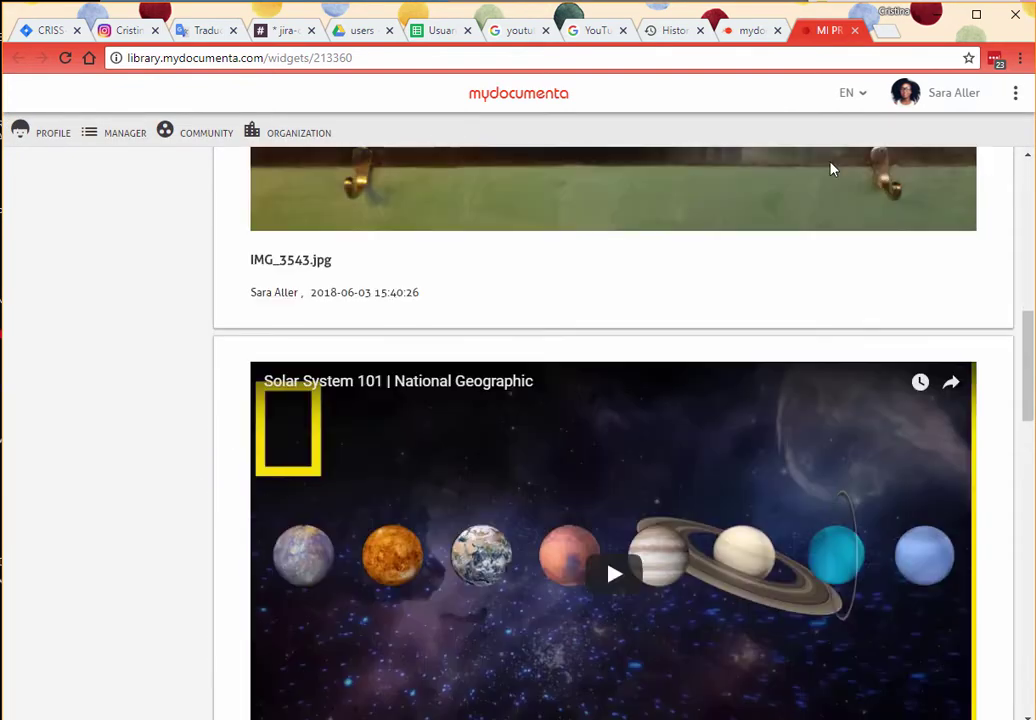
{"action": "left_click", "coordinate": [855, 30]}
- Find the Study of shapes II project in the eportfolio gallery and open its evaluation results
{"action": "scroll", "coordinate": [627, 425], "scroll_direction": "up", "scroll_amount": 4}
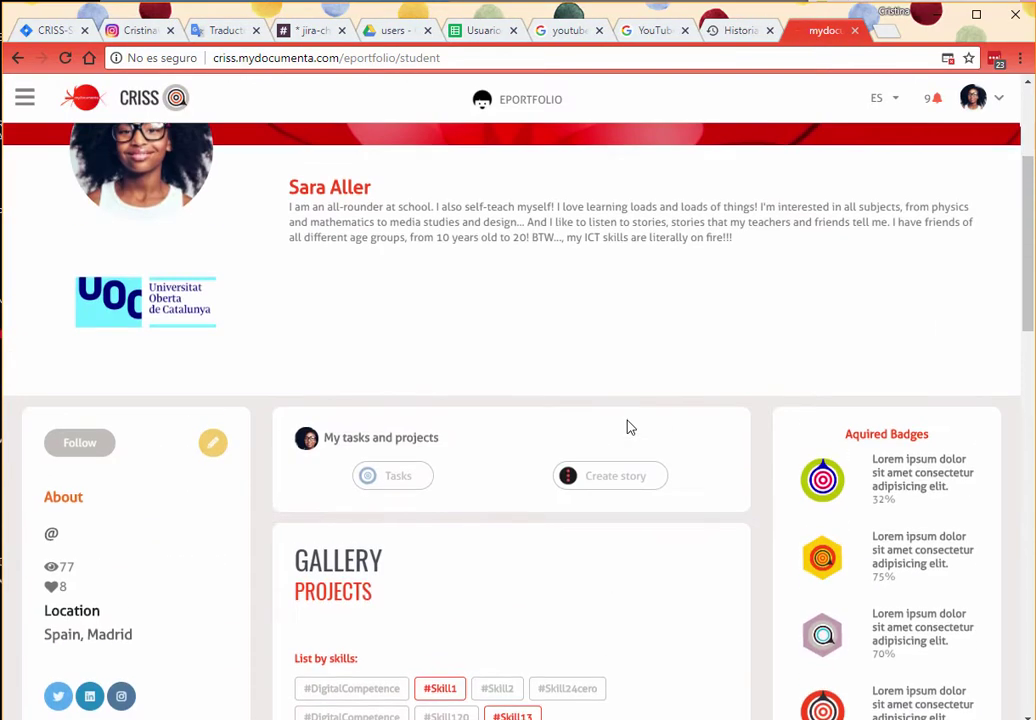
{"action": "scroll", "coordinate": [628, 427], "scroll_direction": "down", "scroll_amount": 6}
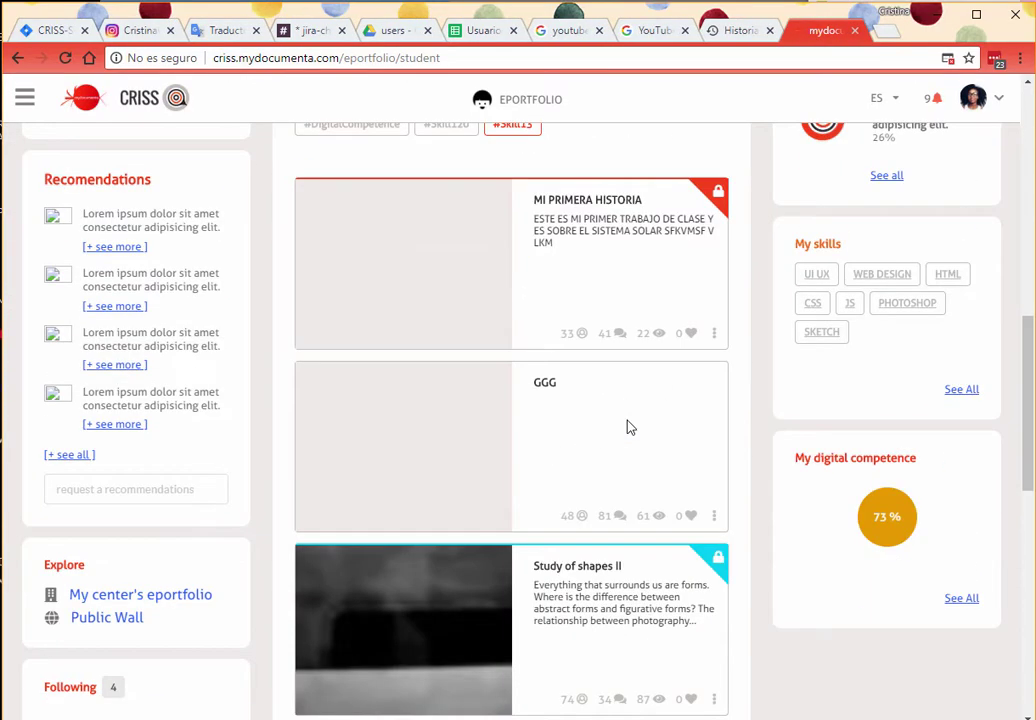
{"action": "scroll", "coordinate": [628, 427], "scroll_direction": "down", "scroll_amount": 3}
{"action": "scroll", "coordinate": [628, 427], "scroll_direction": "up", "scroll_amount": 6}
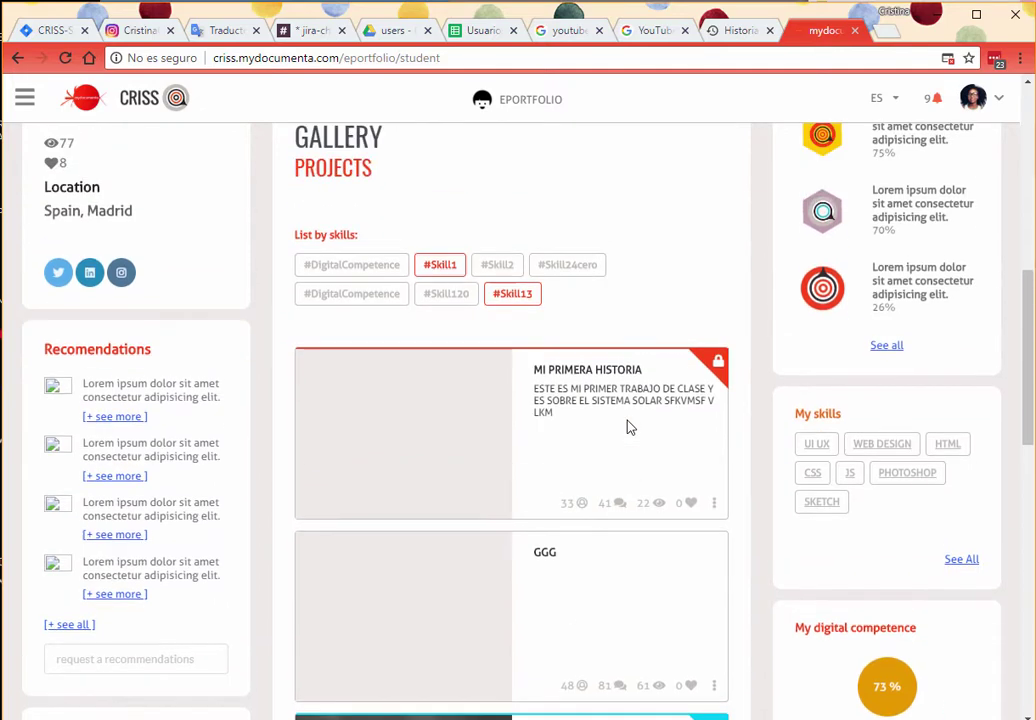
{"action": "scroll", "coordinate": [628, 427], "scroll_direction": "down", "scroll_amount": 1}
{"action": "scroll", "coordinate": [629, 426], "scroll_direction": "down", "scroll_amount": 3}
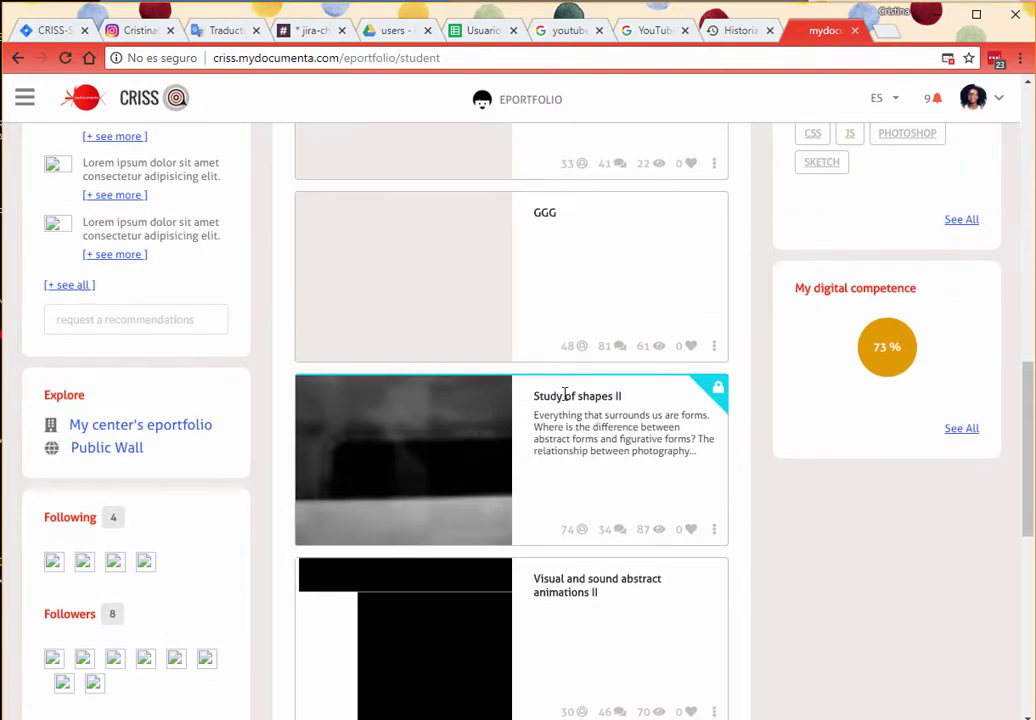
{"action": "left_click", "coordinate": [715, 531]}
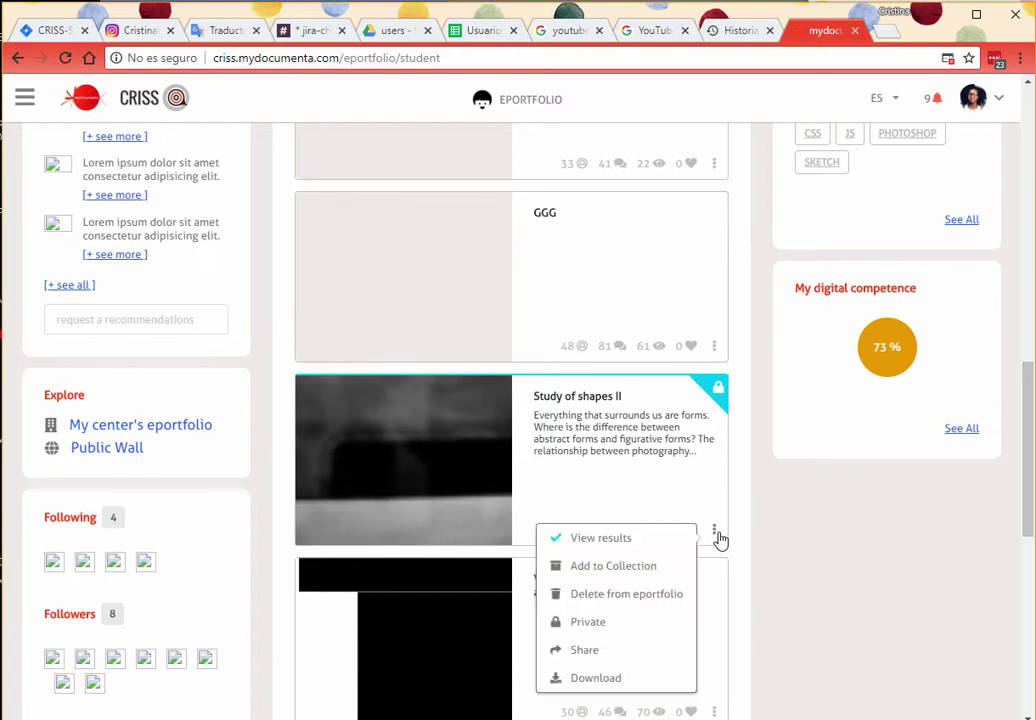
{"action": "left_click", "coordinate": [608, 546]}
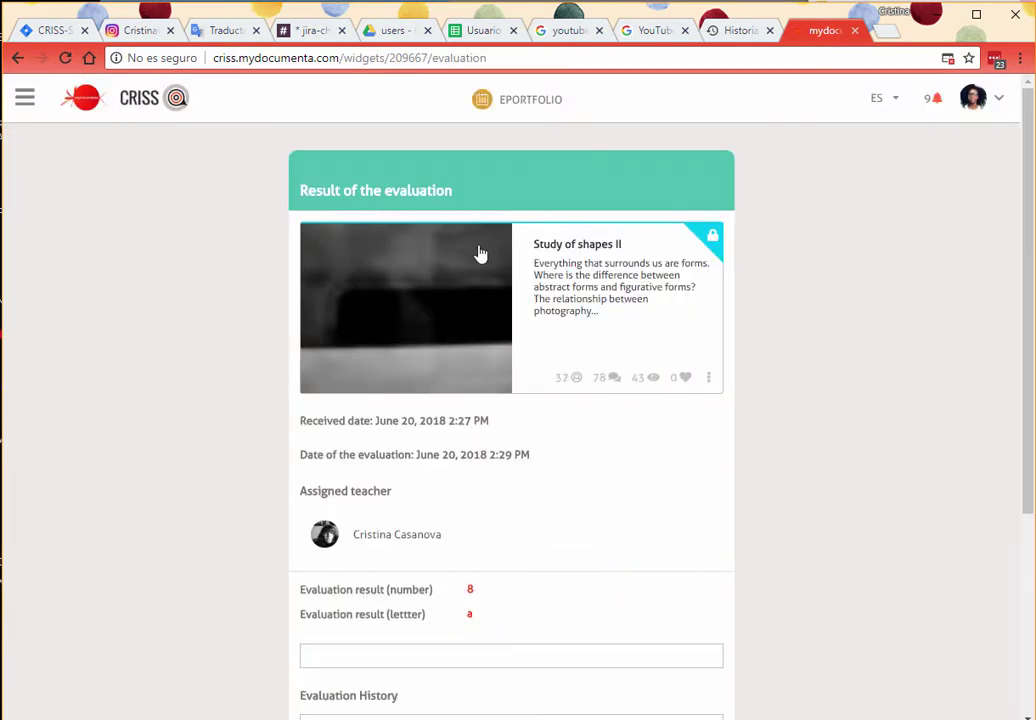
- Review the evaluation page for Study of shapes II, including dates, assigned teacher, number and letter results, and evaluation history
{"action": "scroll", "coordinate": [460, 481], "scroll_direction": "down", "scroll_amount": 5}
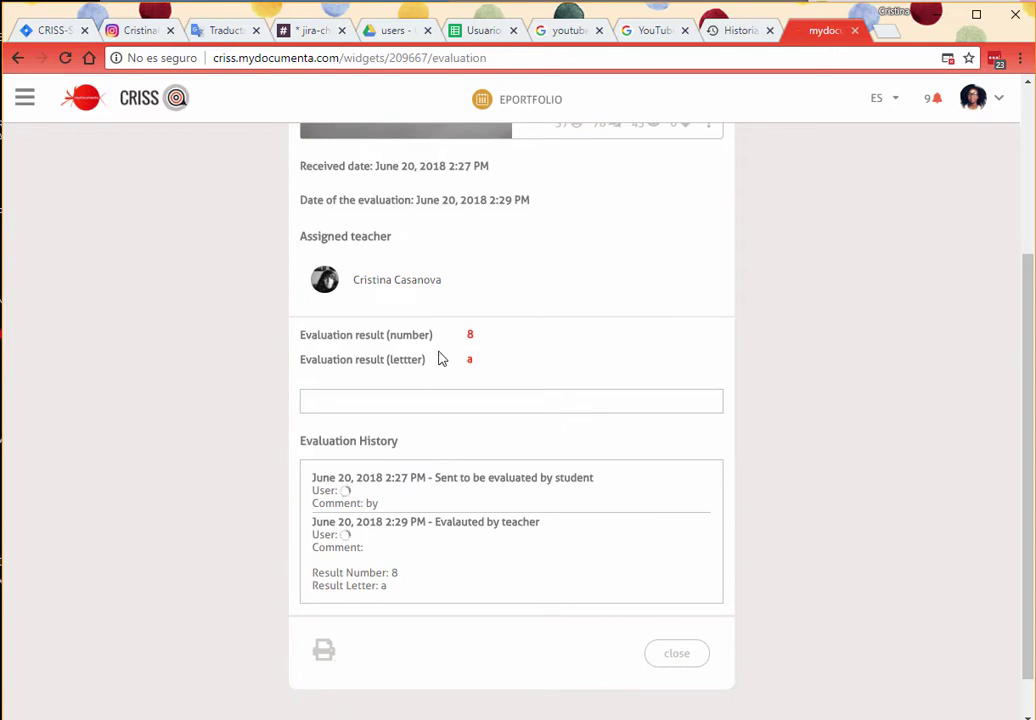
{"action": "scroll", "coordinate": [440, 410], "scroll_direction": "down", "scroll_amount": 1}
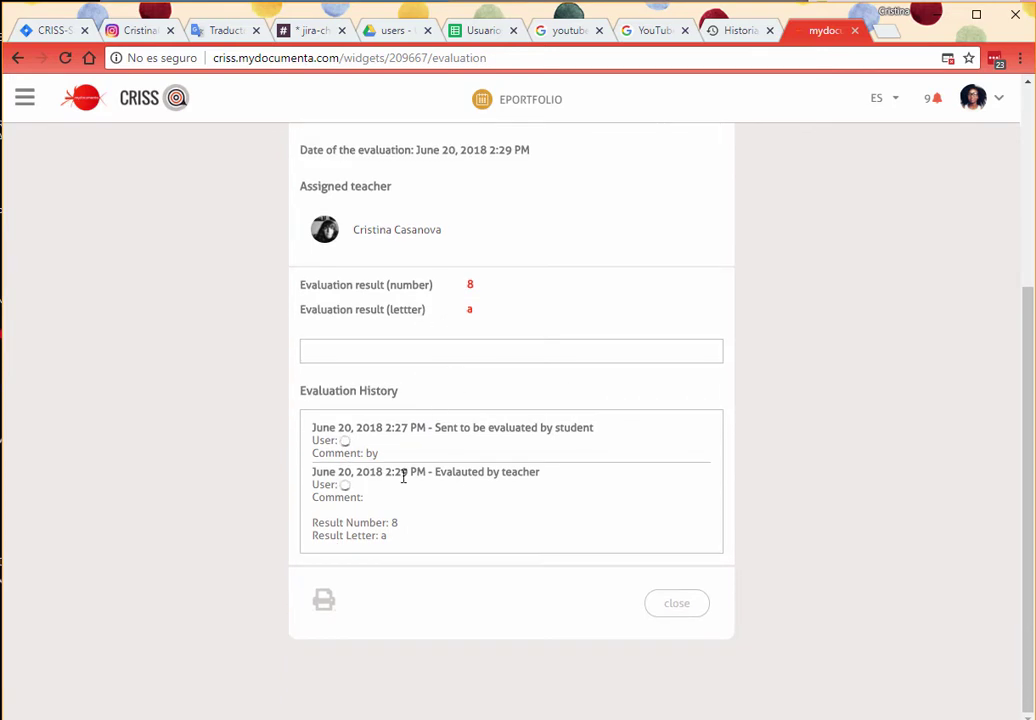
{"action": "scroll", "coordinate": [402, 475], "scroll_direction": "up", "scroll_amount": 3}
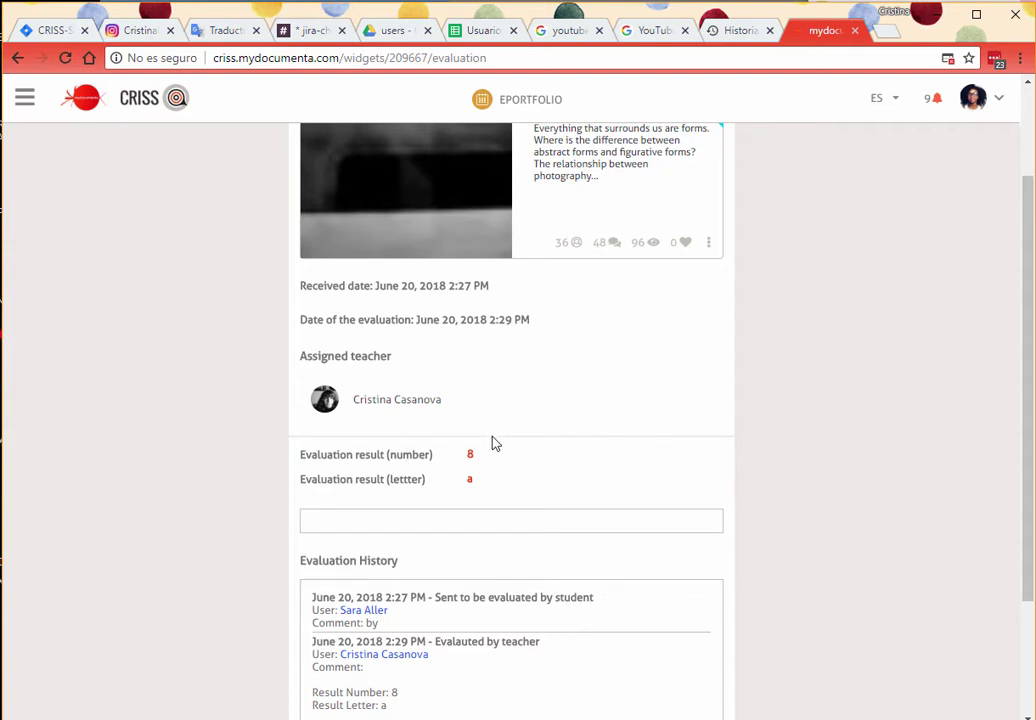
{"action": "scroll", "coordinate": [462, 441], "scroll_direction": "down", "scroll_amount": 3}
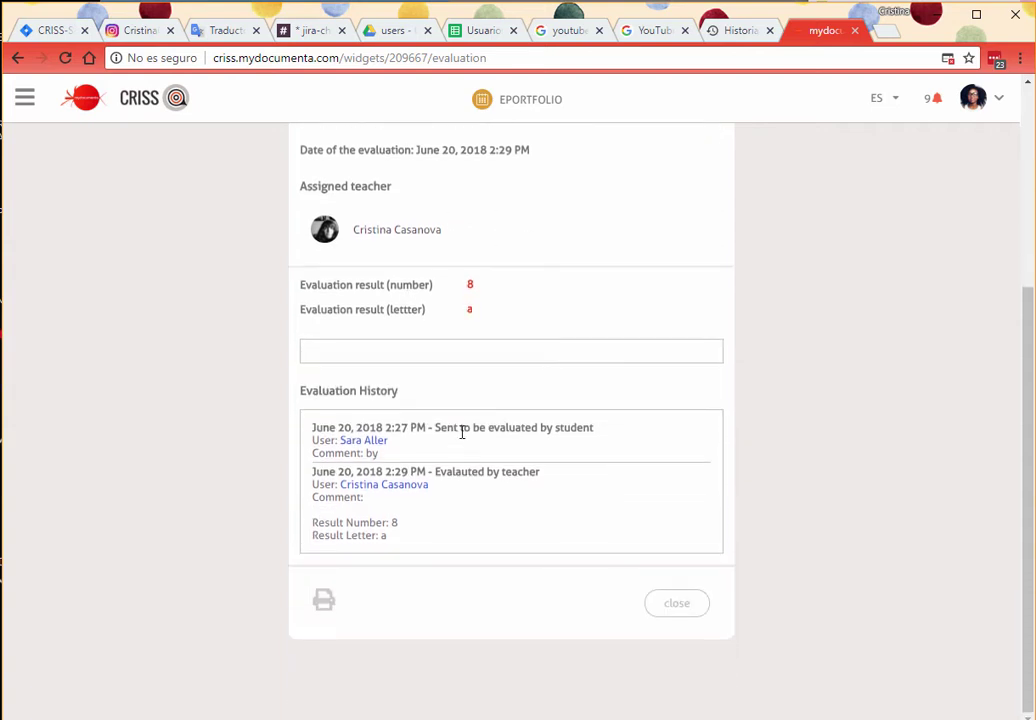
{"action": "scroll", "coordinate": [488, 308], "scroll_direction": "up", "scroll_amount": 5}
{"action": "scroll", "coordinate": [488, 310], "scroll_direction": "down", "scroll_amount": 5}
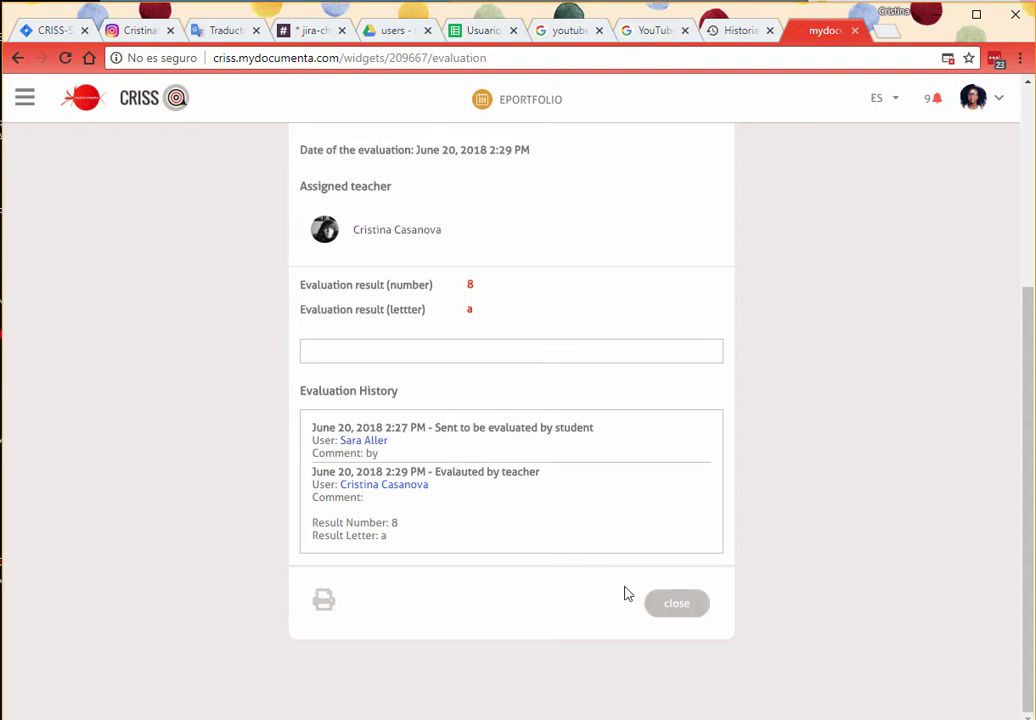
{"action": "scroll", "coordinate": [601, 435], "scroll_direction": "up", "scroll_amount": 5}
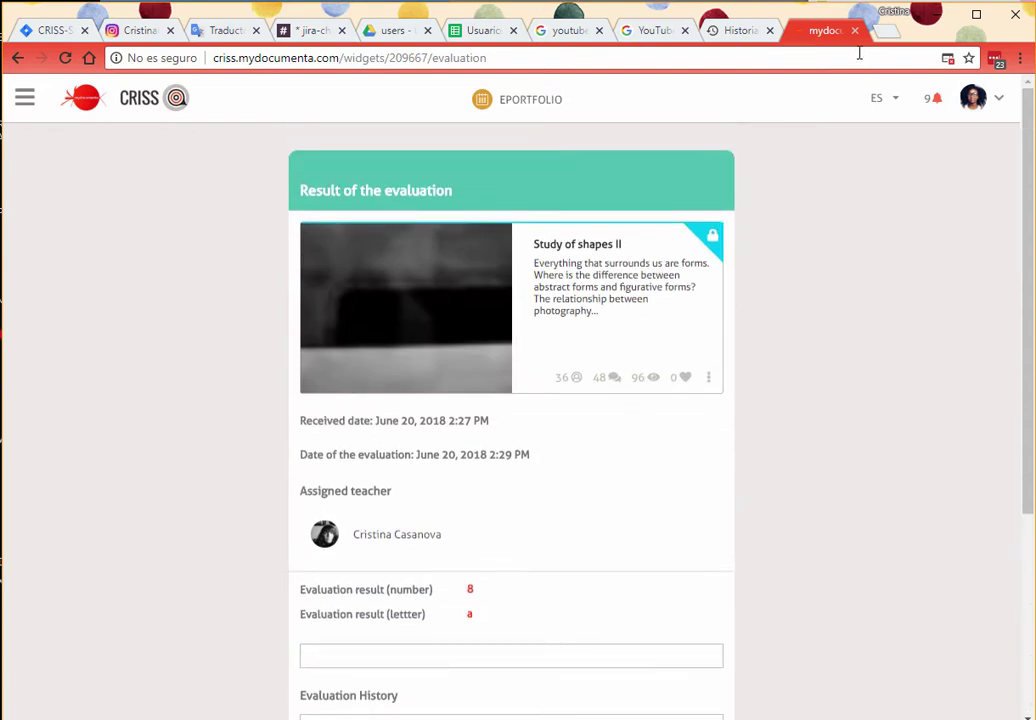